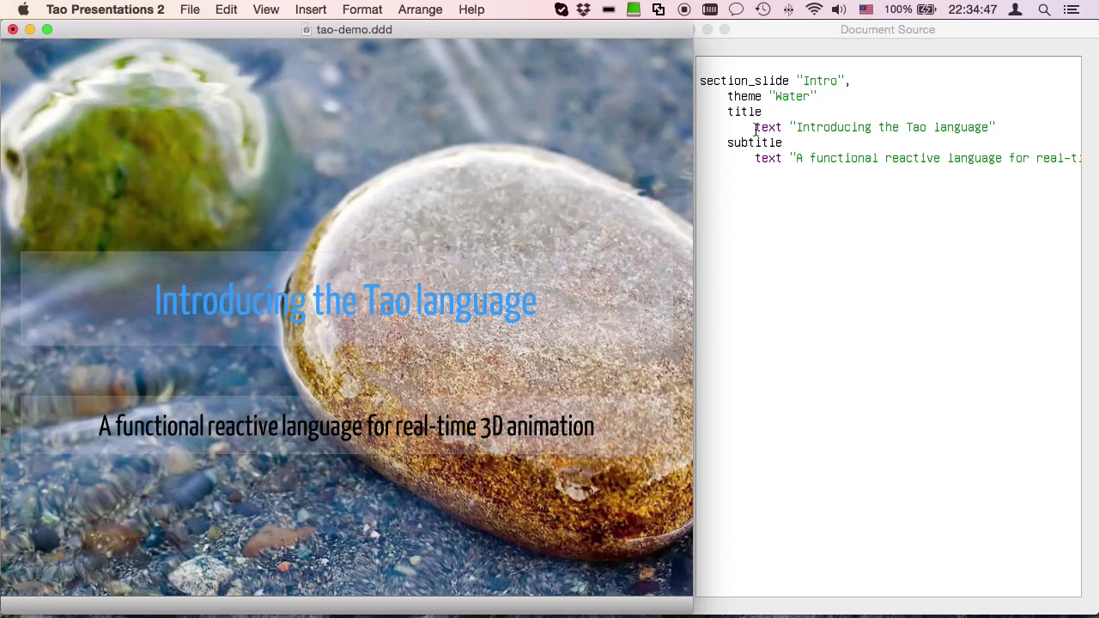
Add 'wonderful' to the slide title and save, then remove it and save again.
{"action": "left_click", "coordinate": [916, 135]}
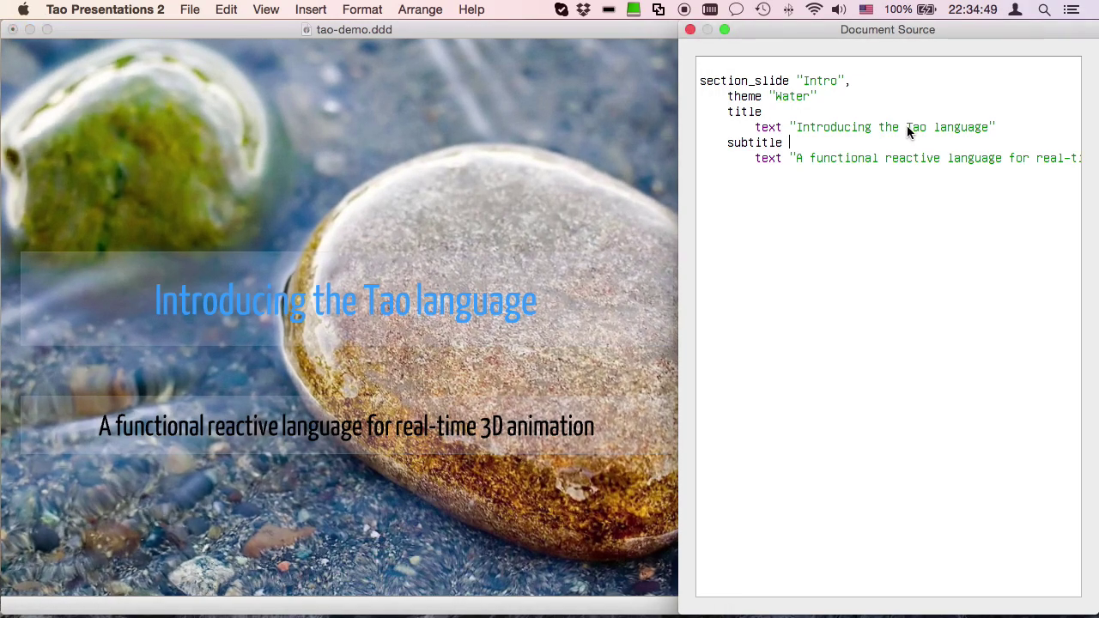
{"action": "type", "text": "wond"}
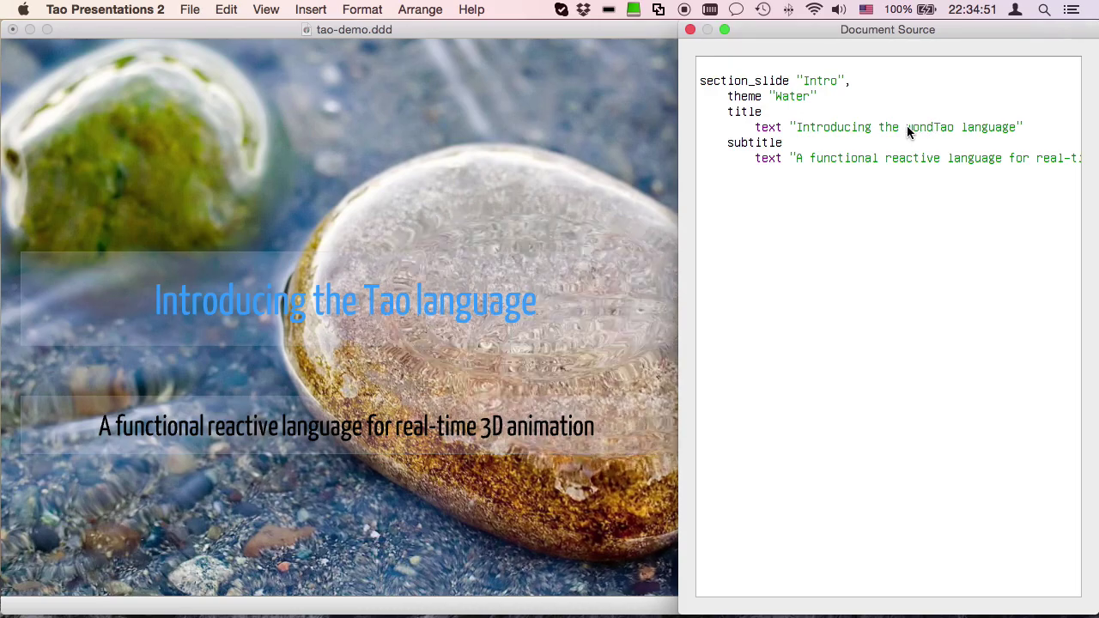
{"action": "type", "text": "erful"}
{"action": "key", "text": "super+s"}
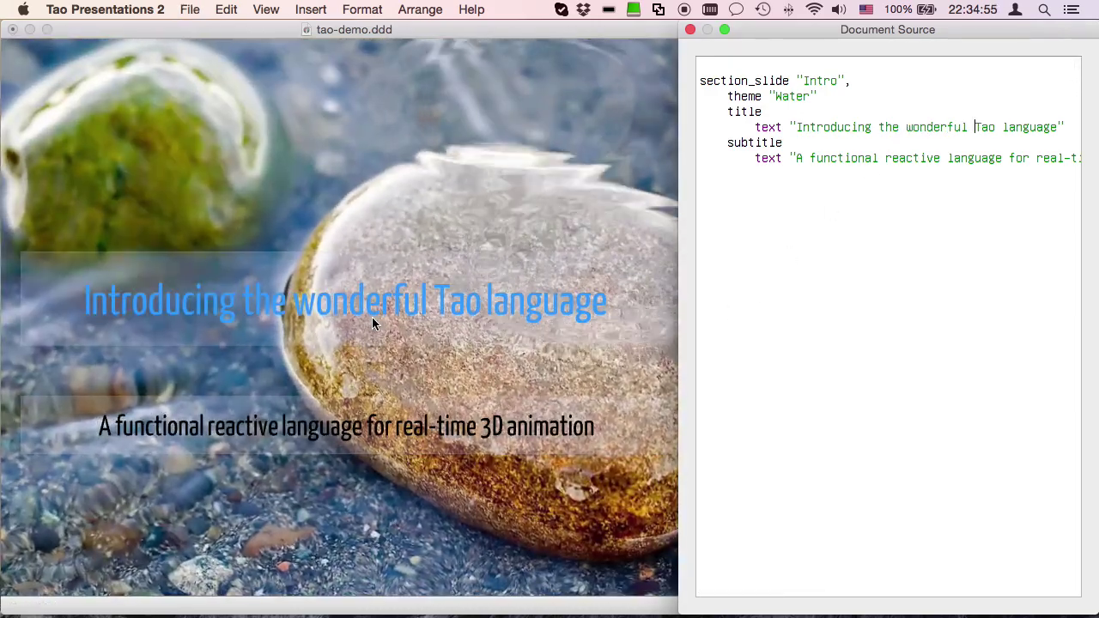
{"action": "key", "text": "alt+shift+Left"}
{"action": "key", "text": "BackSpace"}
{"action": "key", "text": "super+s"}
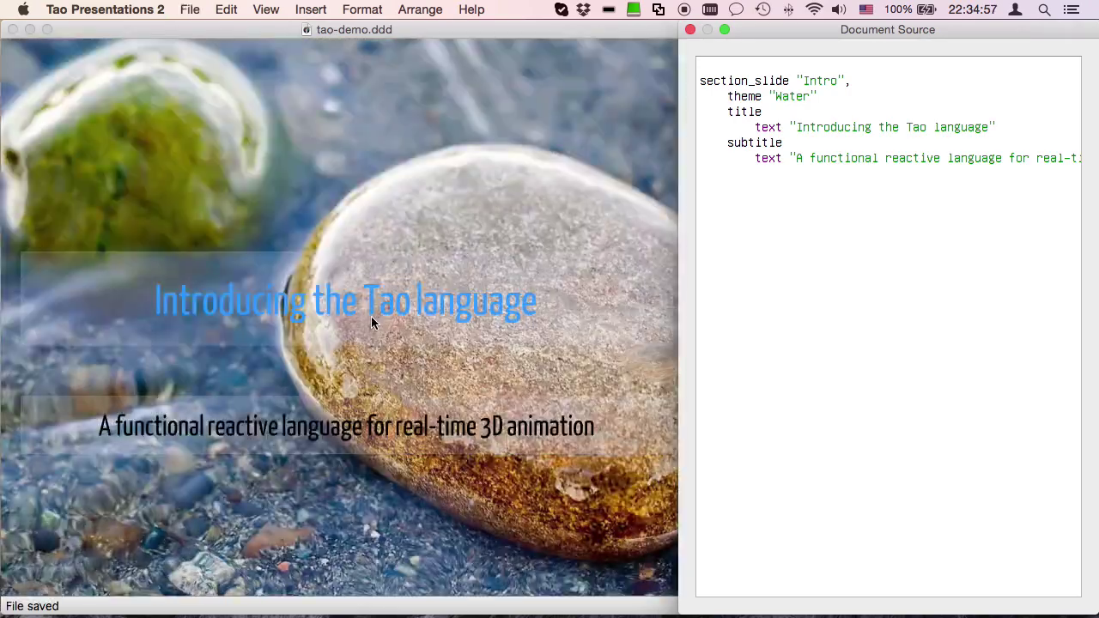
Advance to Basic shapes and highlight the square's shape description and Square label in its source.
{"action": "left_click", "coordinate": [362, 224]}
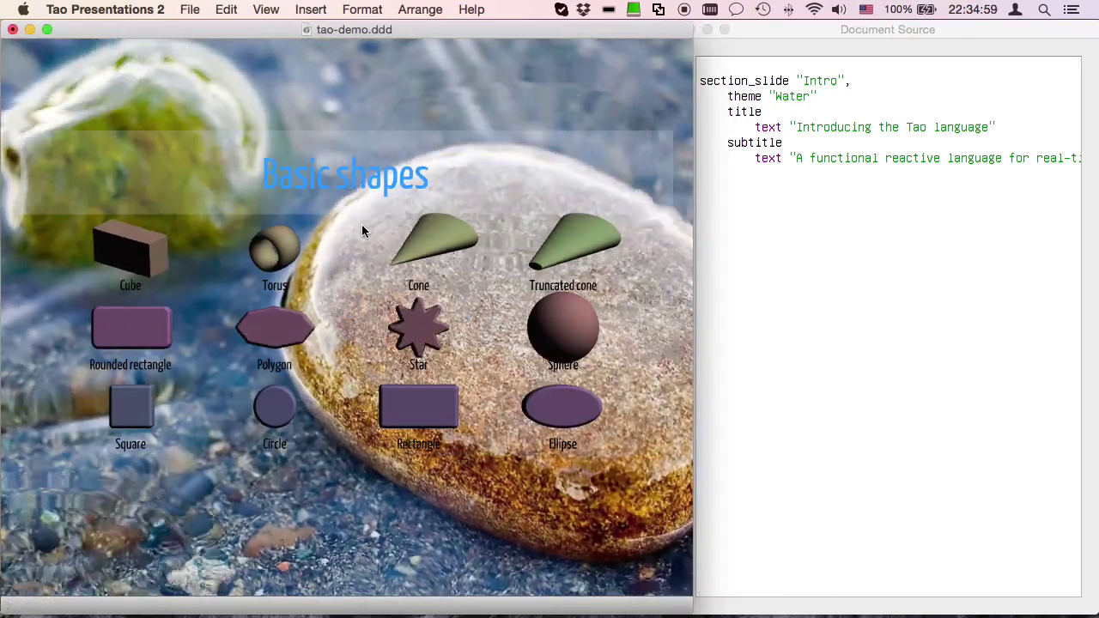
{"action": "left_click", "coordinate": [915, 230]}
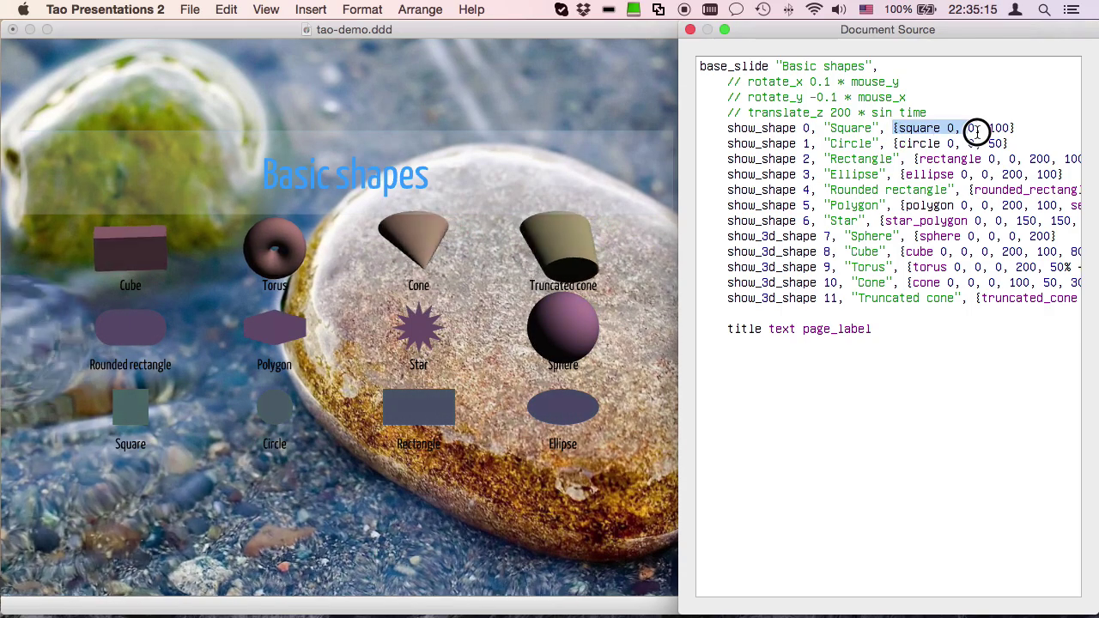
{"action": "left_click_drag", "start_coordinate": [893, 128], "coordinate": [1018, 129]}
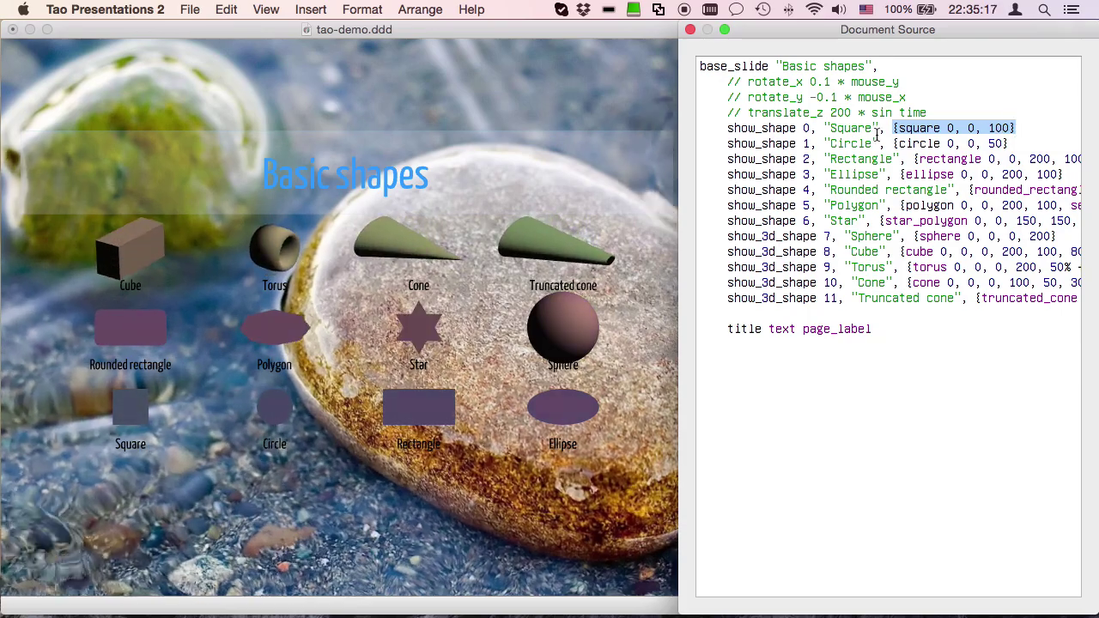
{"action": "left_click_drag", "start_coordinate": [876, 128], "coordinate": [825, 130]}
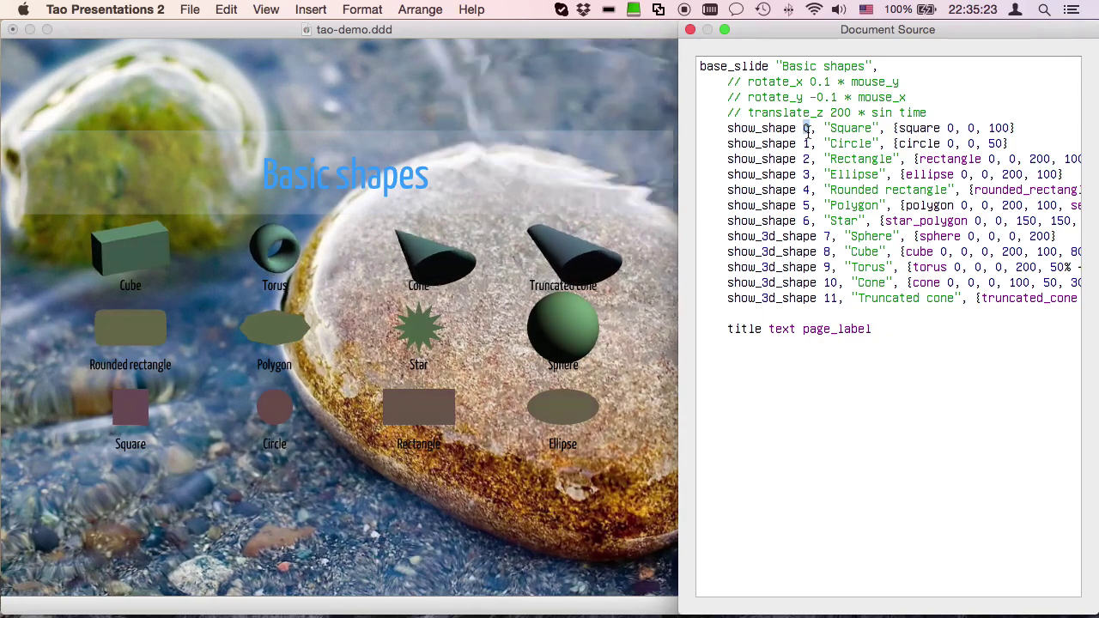
{"action": "scroll", "coordinate": [808, 130], "scroll_direction": "up", "scroll_amount": 10}
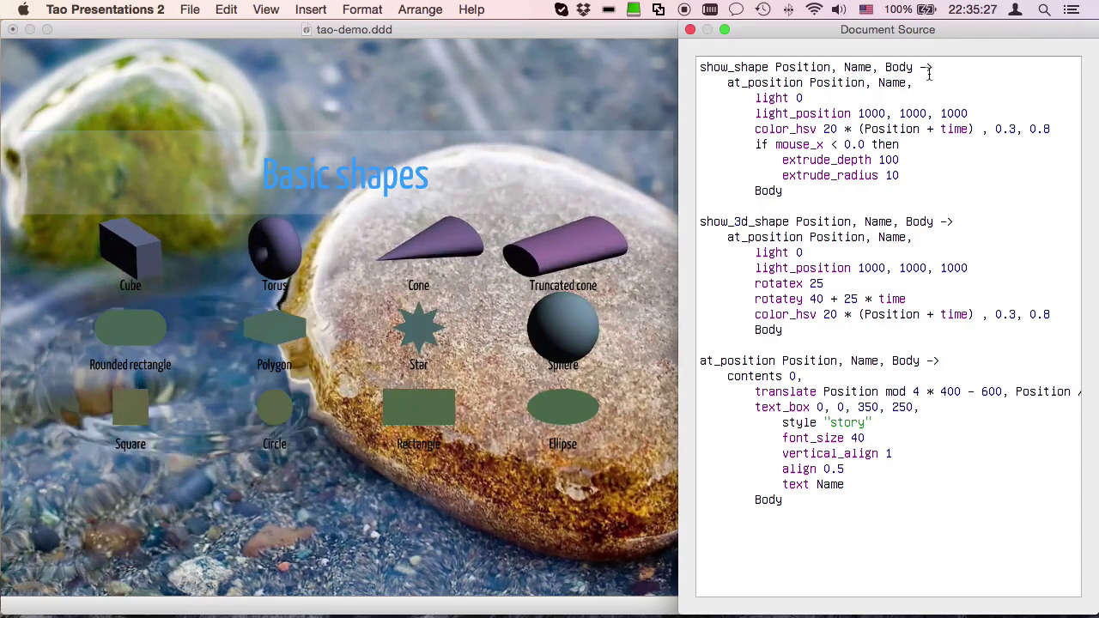
{"action": "left_click_drag", "start_coordinate": [922, 68], "coordinate": [930, 71]}
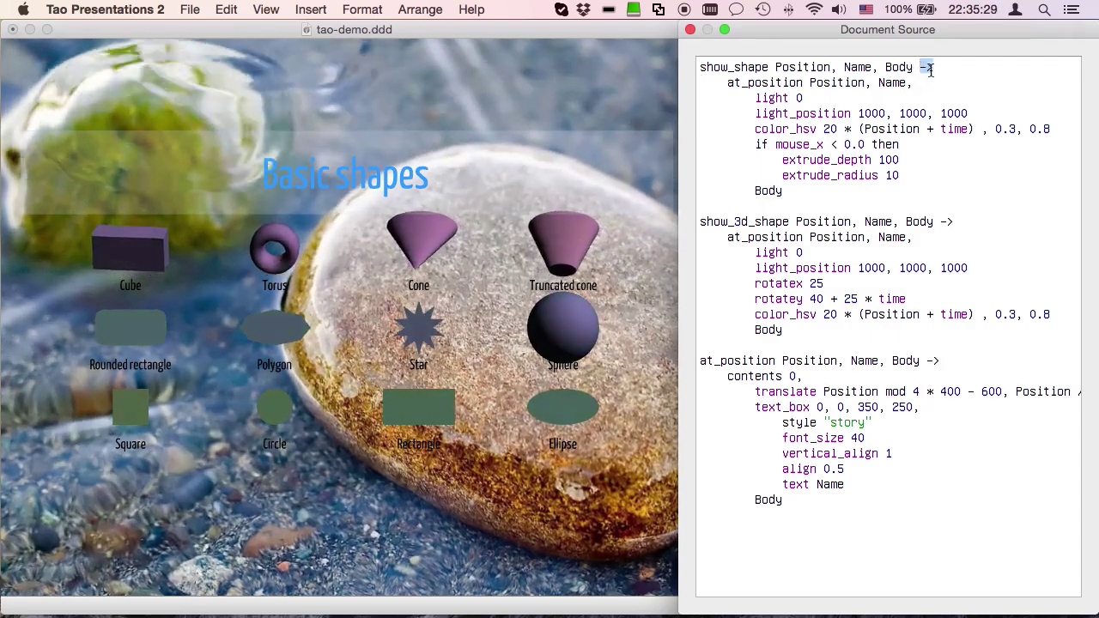
{"action": "left_click", "coordinate": [697, 67]}
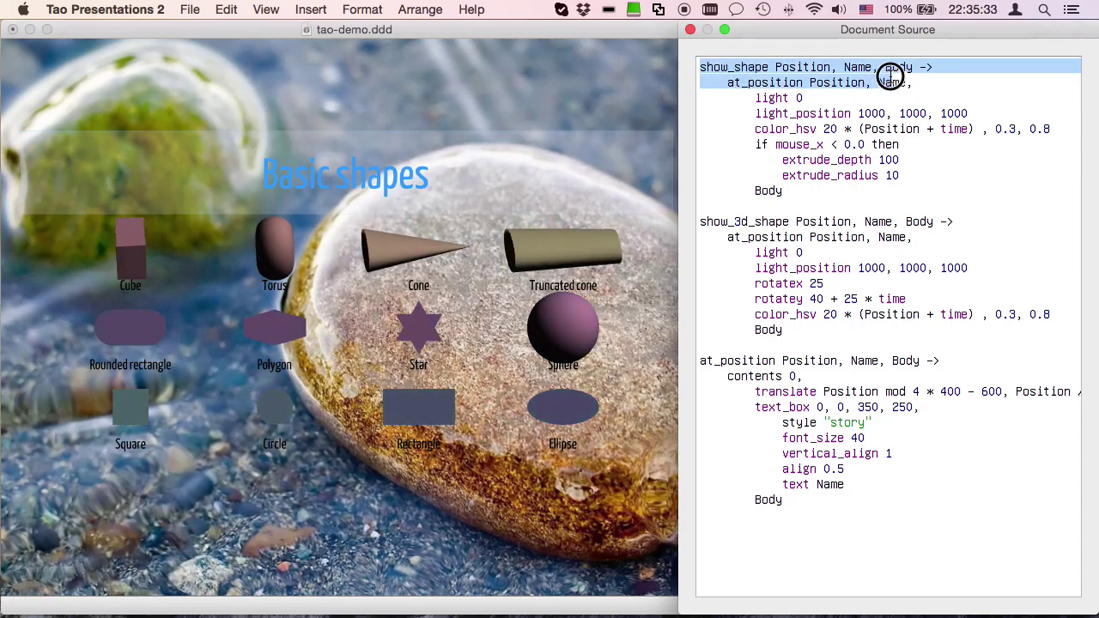
{"action": "left_click_drag", "start_coordinate": [891, 77], "coordinate": [913, 68]}
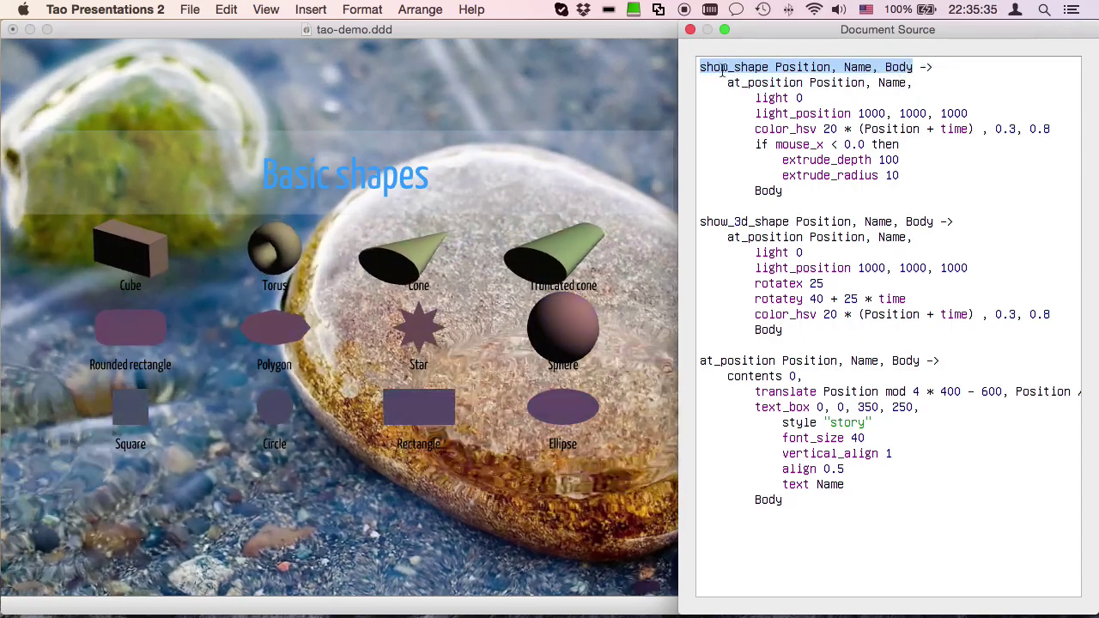
{"action": "left_click_drag", "start_coordinate": [699, 78], "coordinate": [667, 201]}
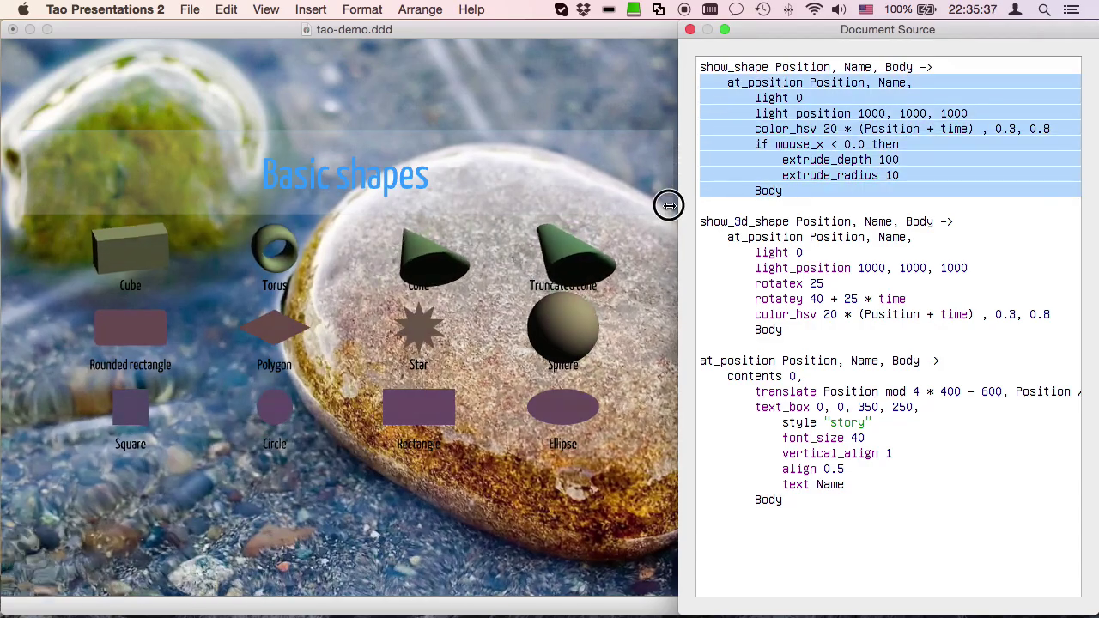
{"action": "left_click", "coordinate": [890, 67]}
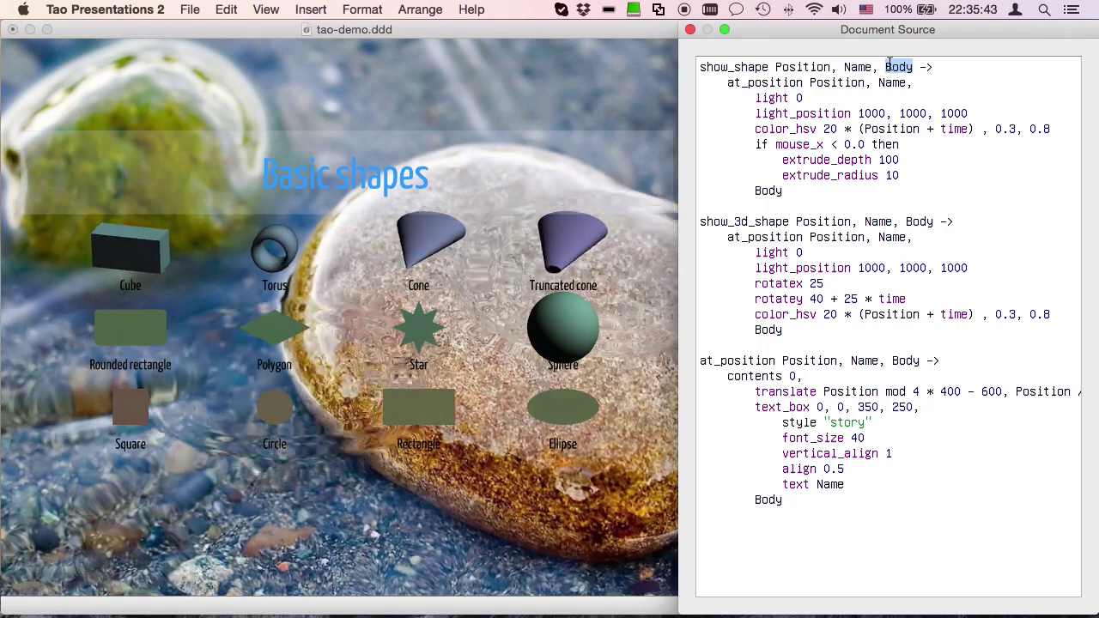
{"action": "scroll", "coordinate": [889, 67], "scroll_direction": "up", "scroll_amount": 10}
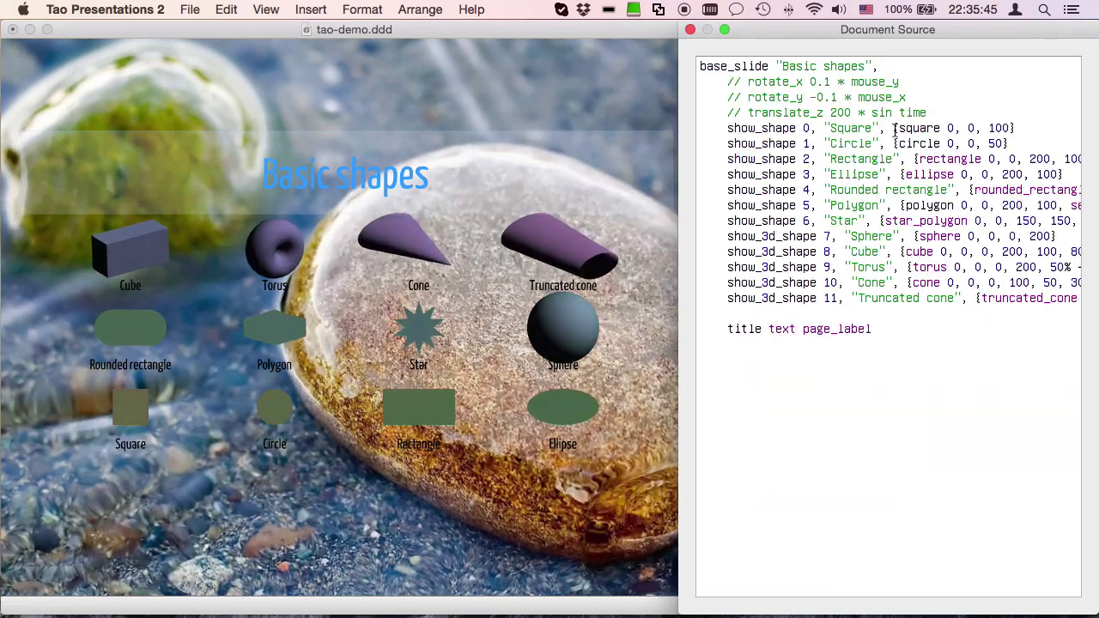
{"action": "left_click_drag", "start_coordinate": [894, 143], "coordinate": [1007, 144]}
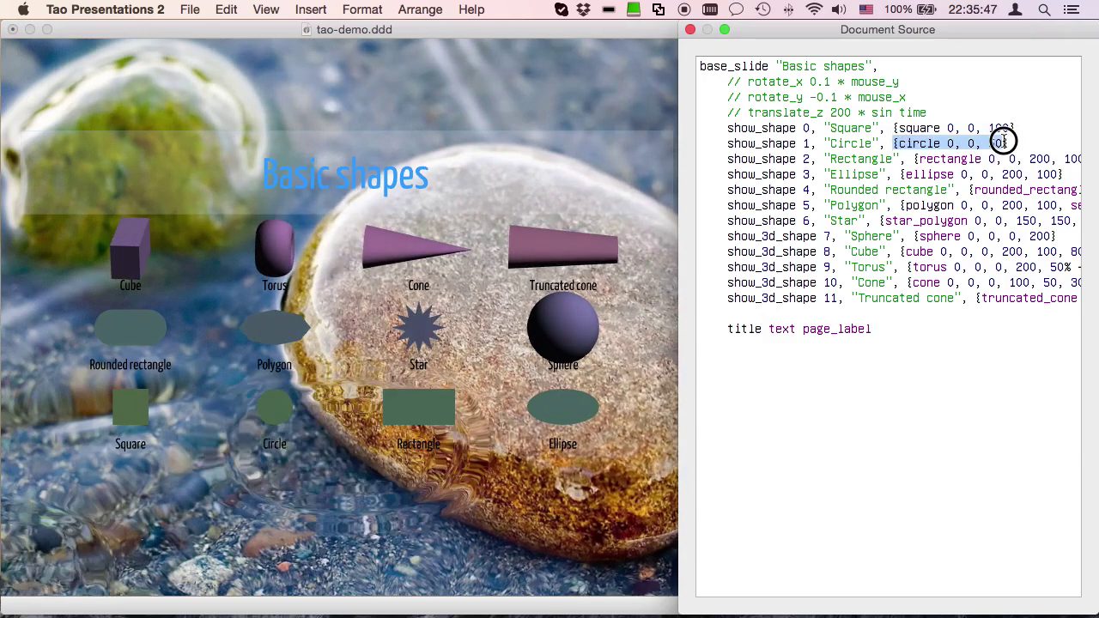
{"action": "scroll", "coordinate": [1006, 142], "scroll_direction": "down", "scroll_amount": 10}
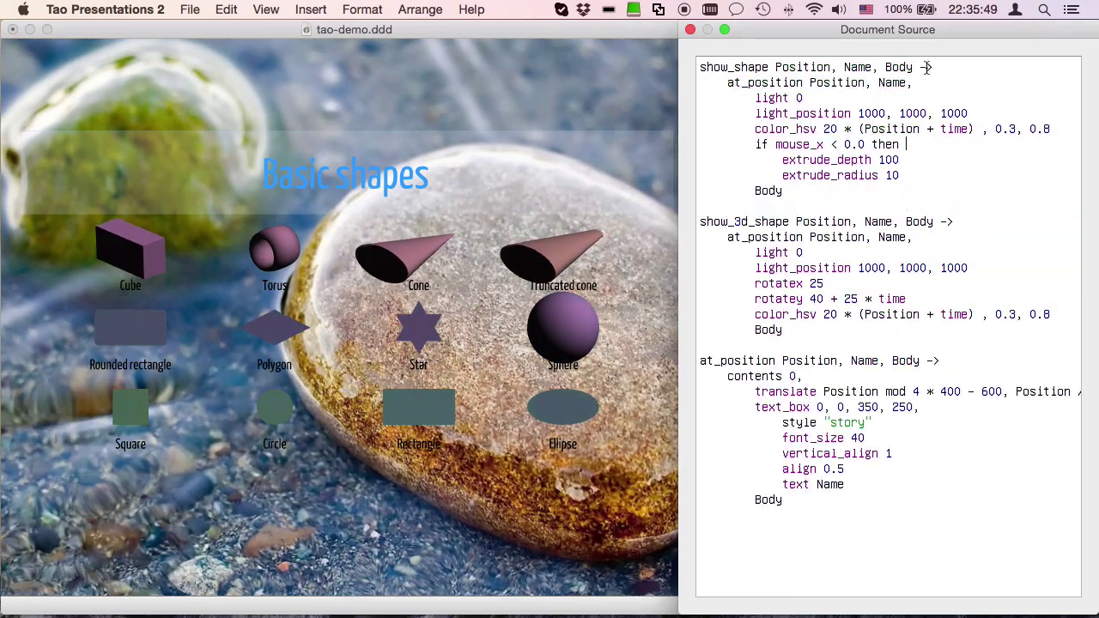
{"action": "left_click", "coordinate": [729, 83]}
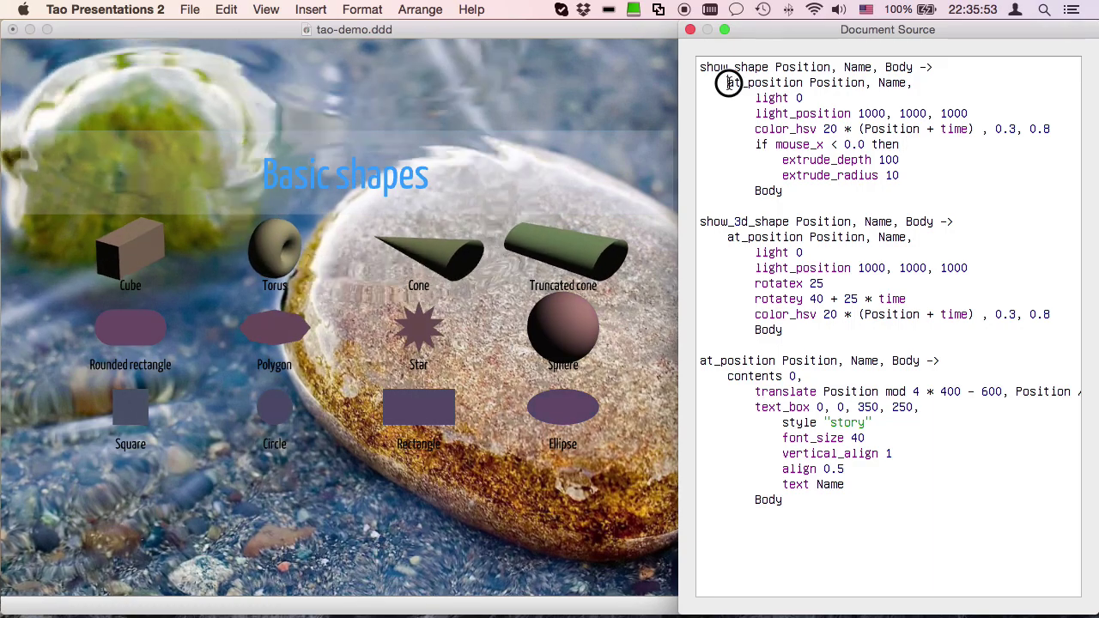
{"action": "left_click_drag", "start_coordinate": [729, 83], "coordinate": [803, 86]}
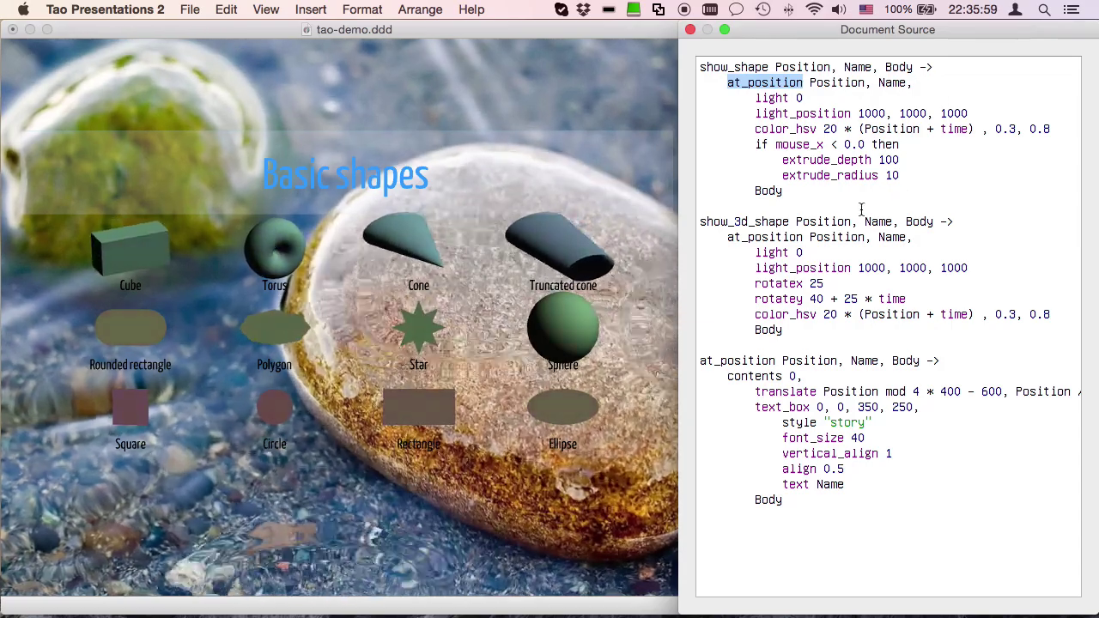
{"action": "left_click_drag", "start_coordinate": [789, 191], "coordinate": [741, 95]}
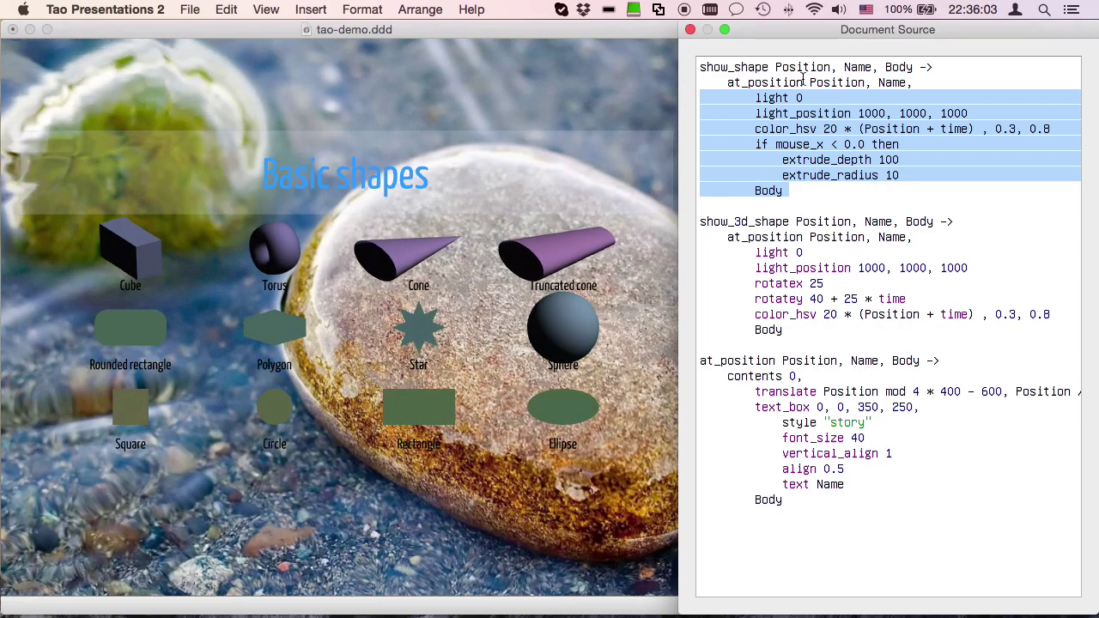
{"action": "scroll", "coordinate": [803, 80], "scroll_direction": "up", "scroll_amount": 10}
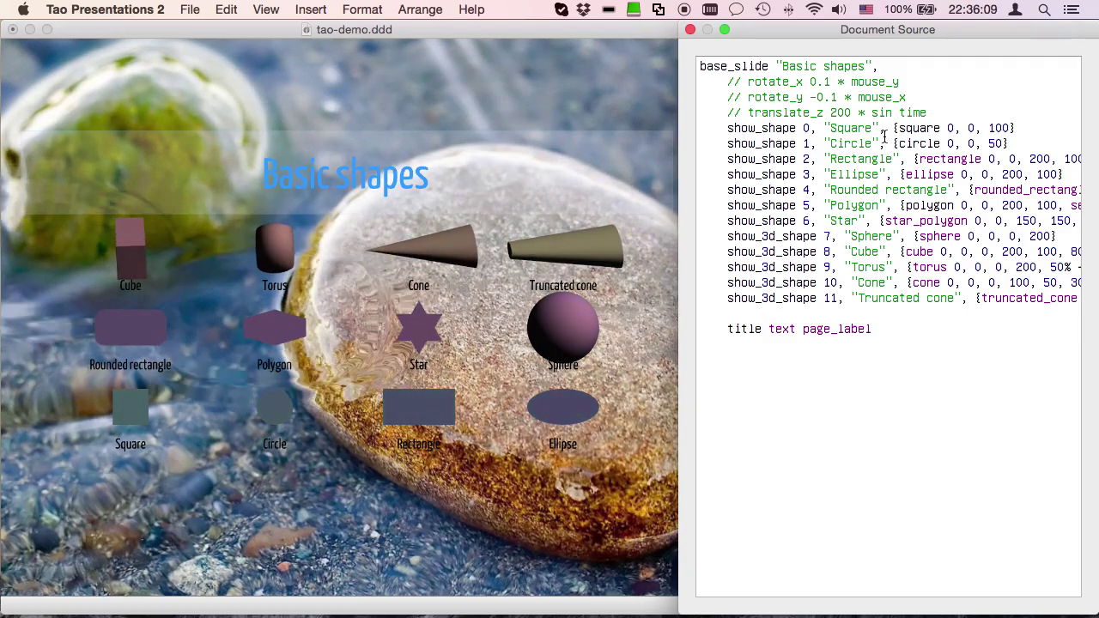
{"action": "left_click", "coordinate": [748, 82]}
Uncomment the rotate_x, rotate_y and translate_z lines, save, and scroll down to the Loops code.
{"action": "key", "text": "BackSpace"}
{"action": "key", "text": "BackSpace"}
{"action": "key", "text": "BackSpace"}
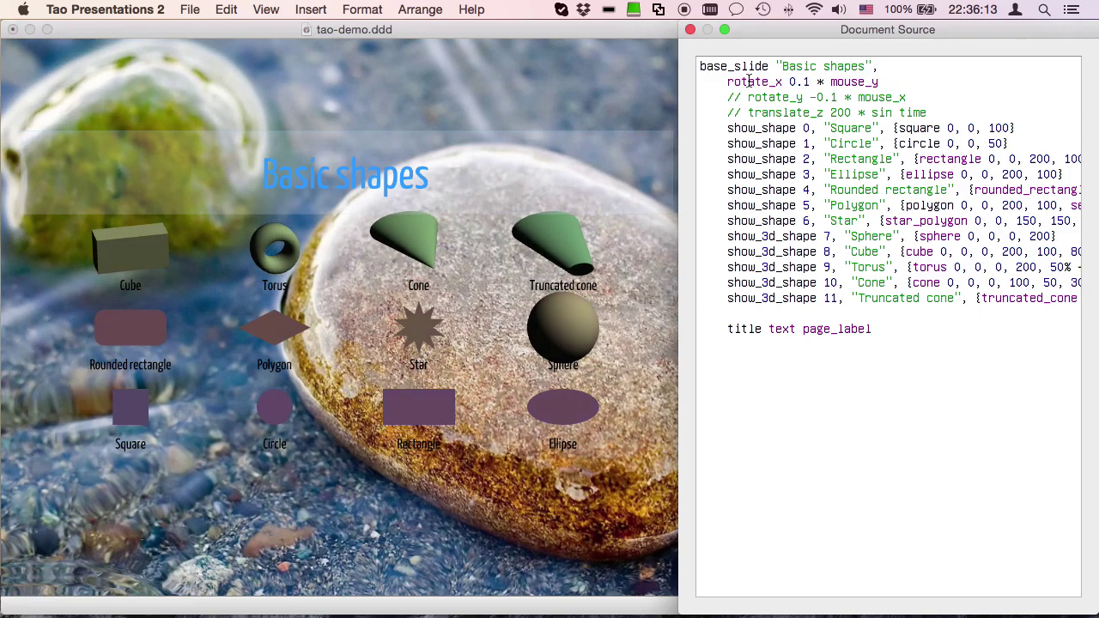
{"action": "key", "text": "Down"}
{"action": "key", "text": "Delete"}
{"action": "key", "text": "Delete"}
{"action": "key", "text": "Delete"}
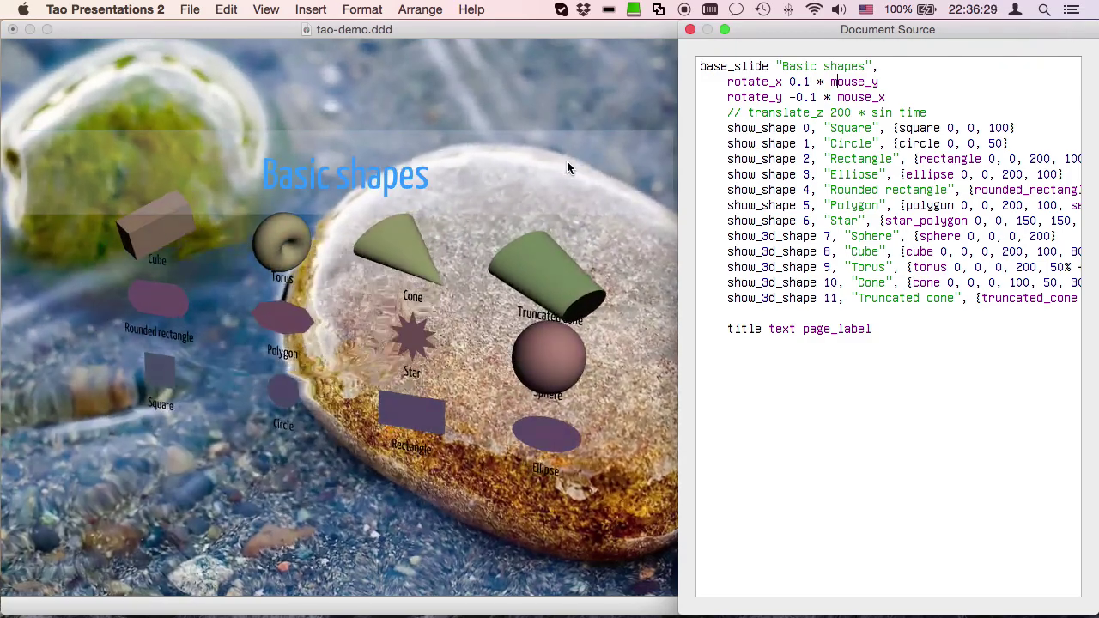
{"action": "left_click", "coordinate": [748, 112]}
{"action": "key", "text": "BackSpace"}
{"action": "key", "text": "BackSpace"}
{"action": "key", "text": "BackSpace"}
{"action": "key", "text": "super+s"}
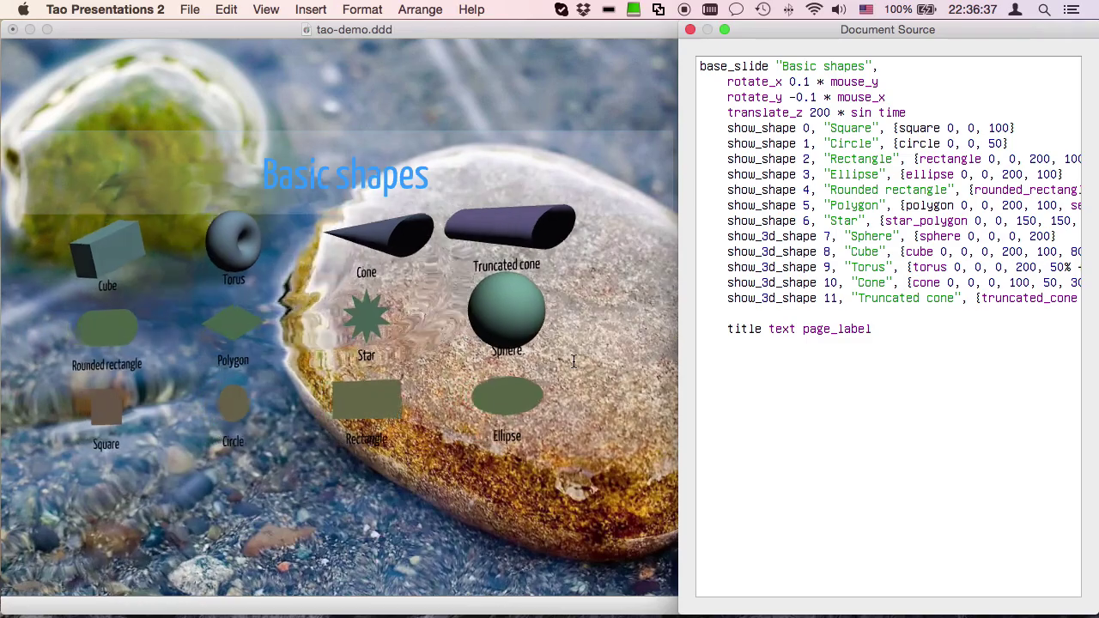
{"action": "left_click", "coordinate": [776, 340]}
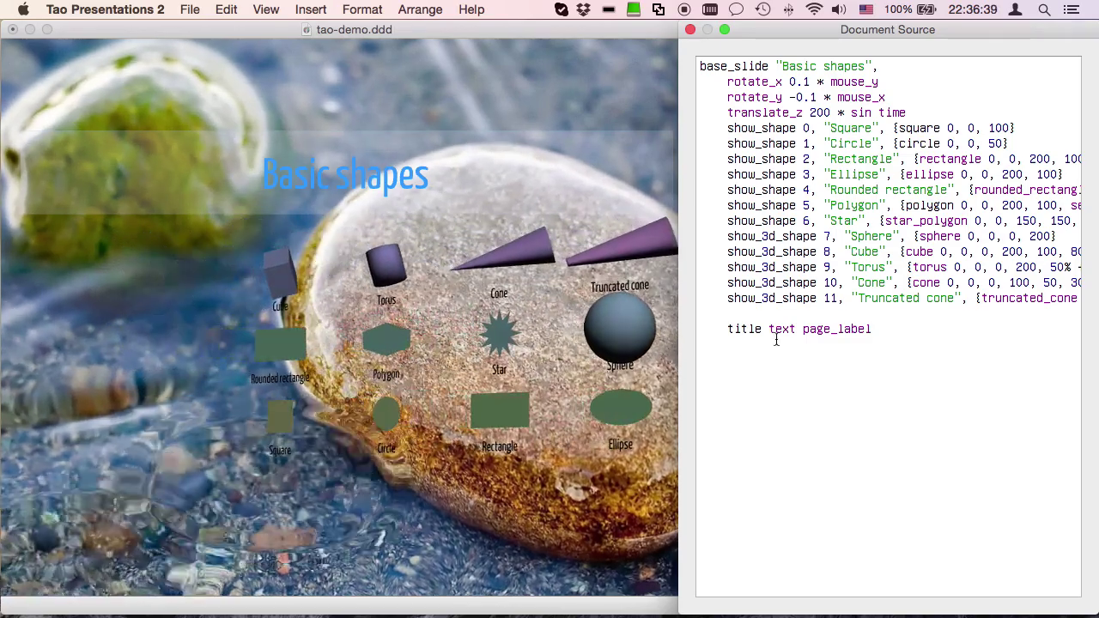
{"action": "scroll", "coordinate": [777, 340], "scroll_direction": "down", "scroll_amount": 10}
{"action": "scroll", "coordinate": [777, 339], "scroll_direction": "down", "scroll_amount": 10}
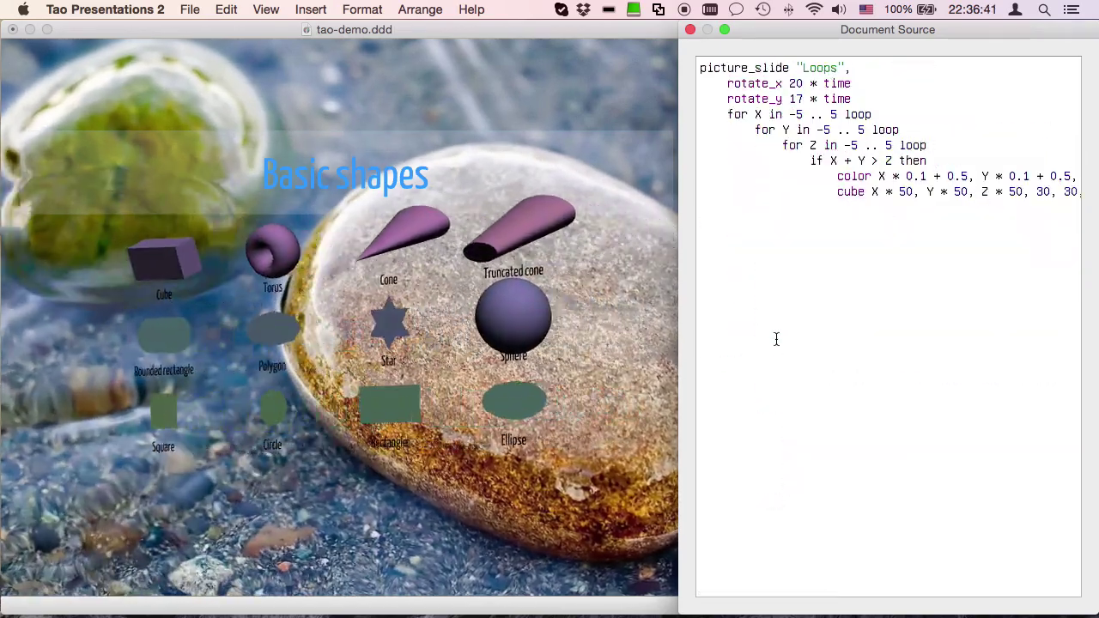
{"action": "left_click", "coordinate": [557, 315]}
{"action": "key", "text": "Right"}
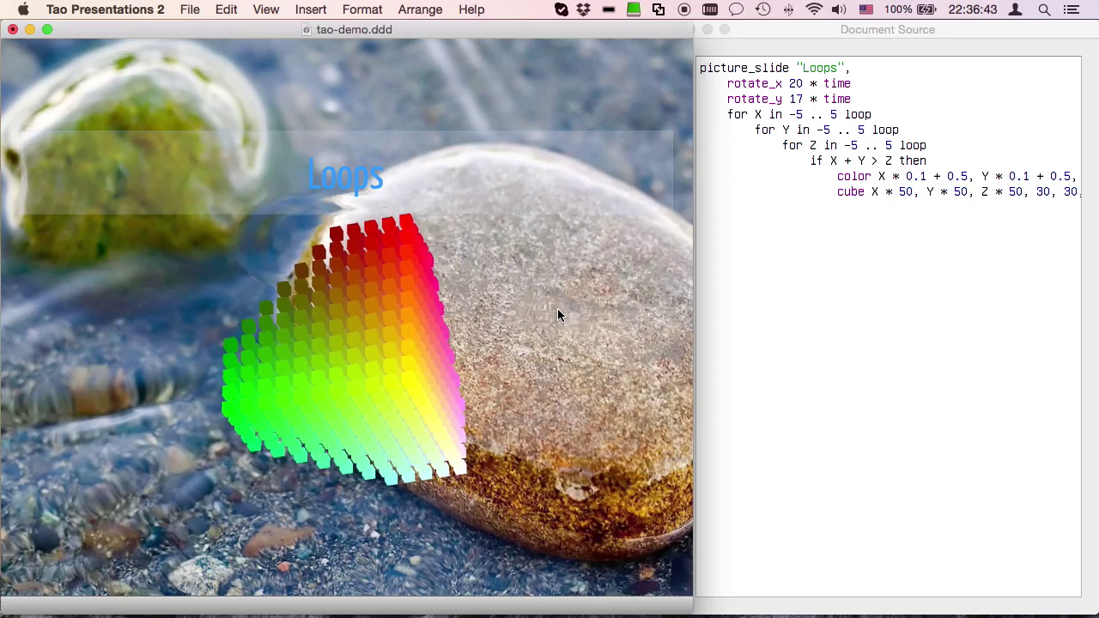
{"action": "double_click", "coordinate": [852, 112]}
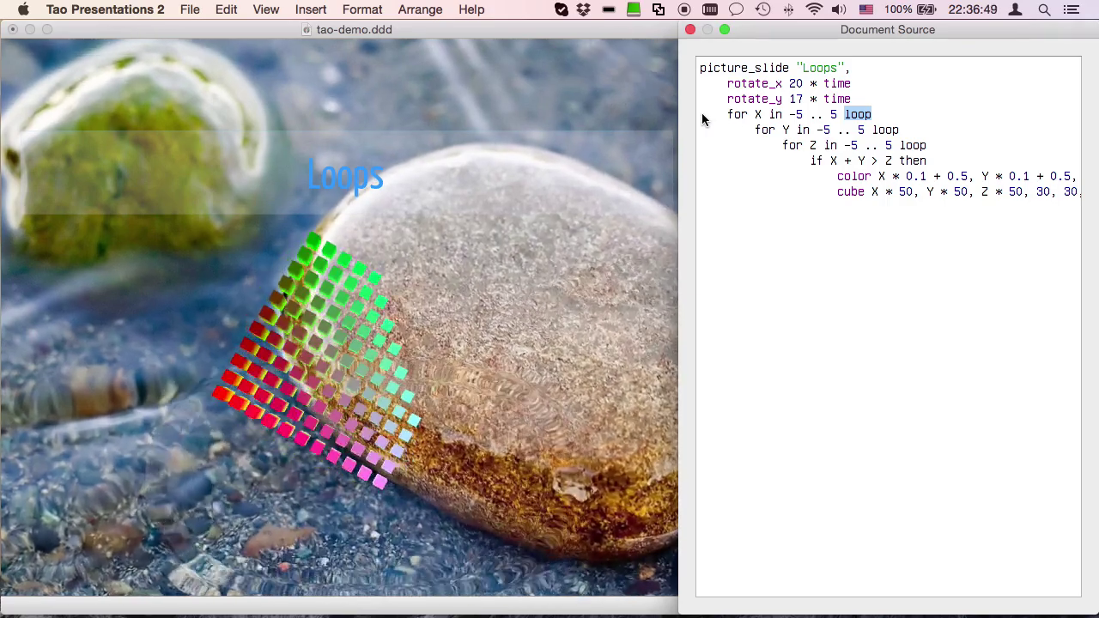
{"action": "left_click_drag", "start_coordinate": [702, 118], "coordinate": [687, 164]}
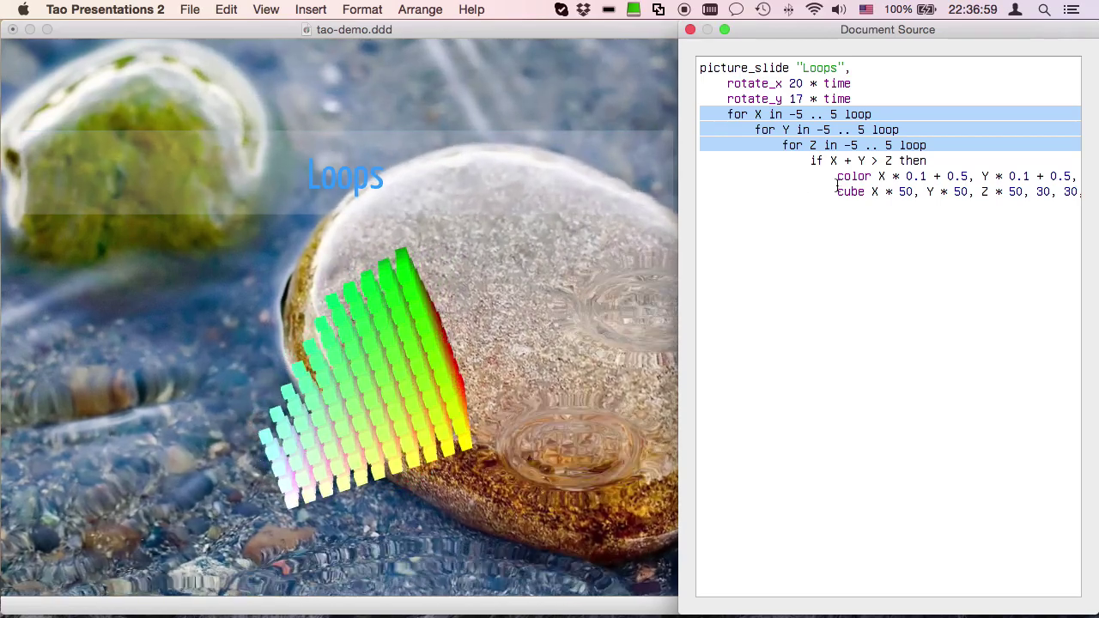
{"action": "left_click", "coordinate": [808, 161]}
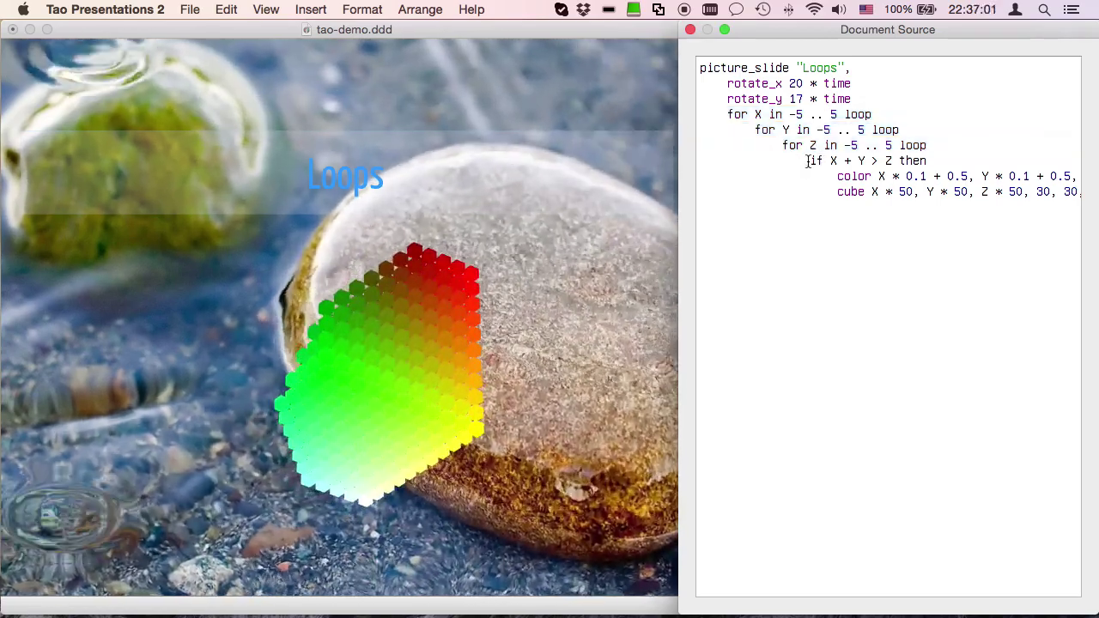
{"action": "left_click_drag", "start_coordinate": [809, 161], "coordinate": [949, 165]}
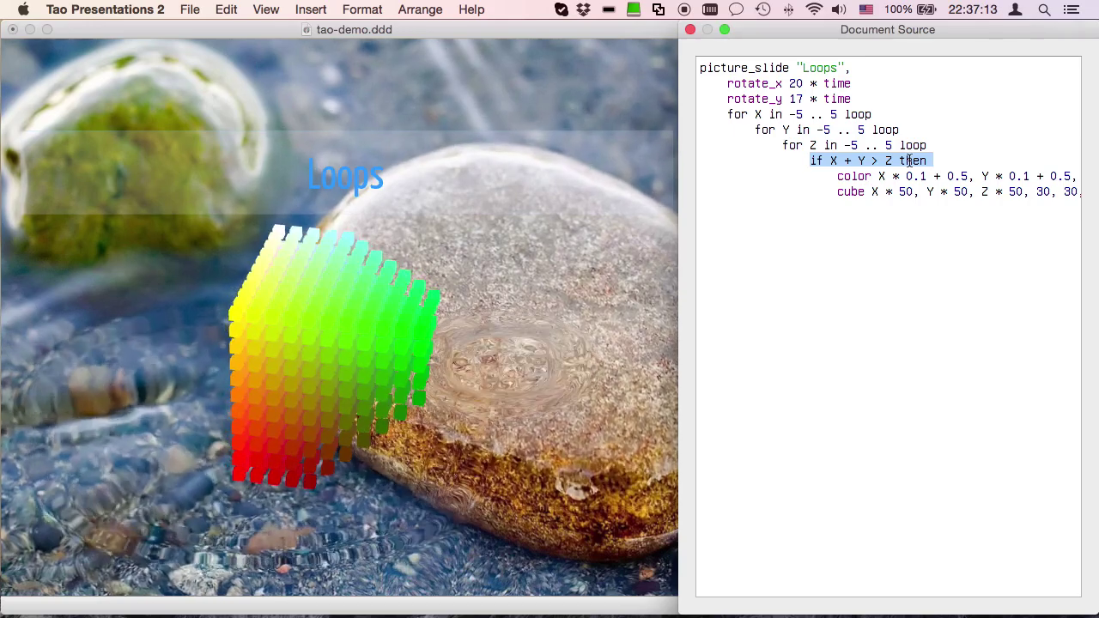
{"action": "key", "text": "super+Tab"}
In Emacs builtins.xl, highlight the if true then TrueBody rules, then return to Tao.
{"action": "key", "text": "super+Tab"}
{"action": "key", "text": "super+Tab"}
{"action": "key", "text": "super+Tab"}
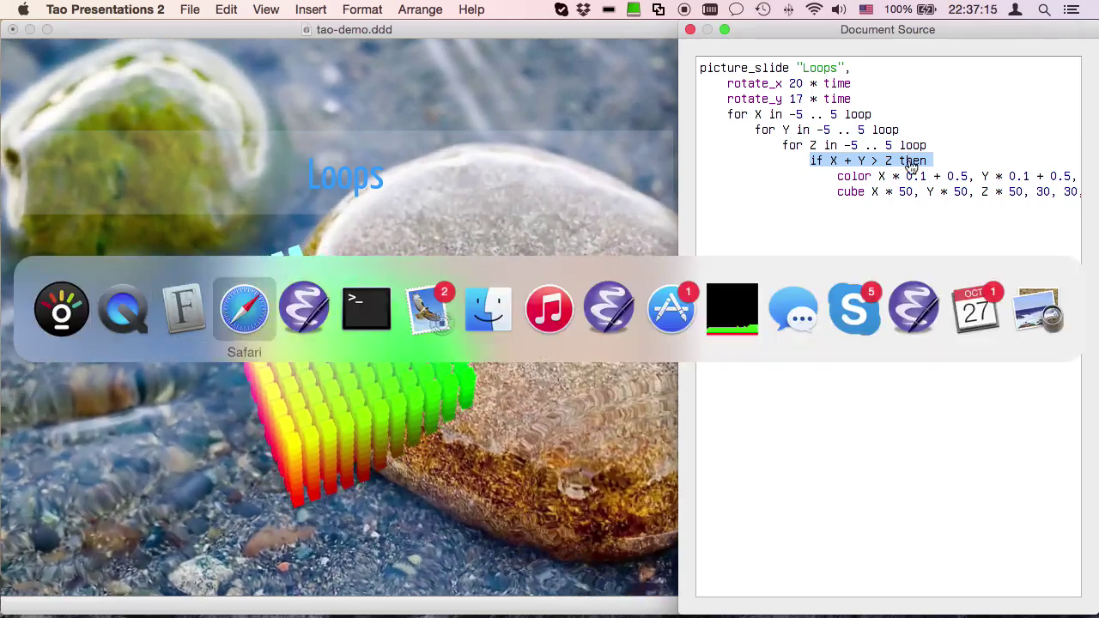
{"action": "key", "text": "super+Tab"}
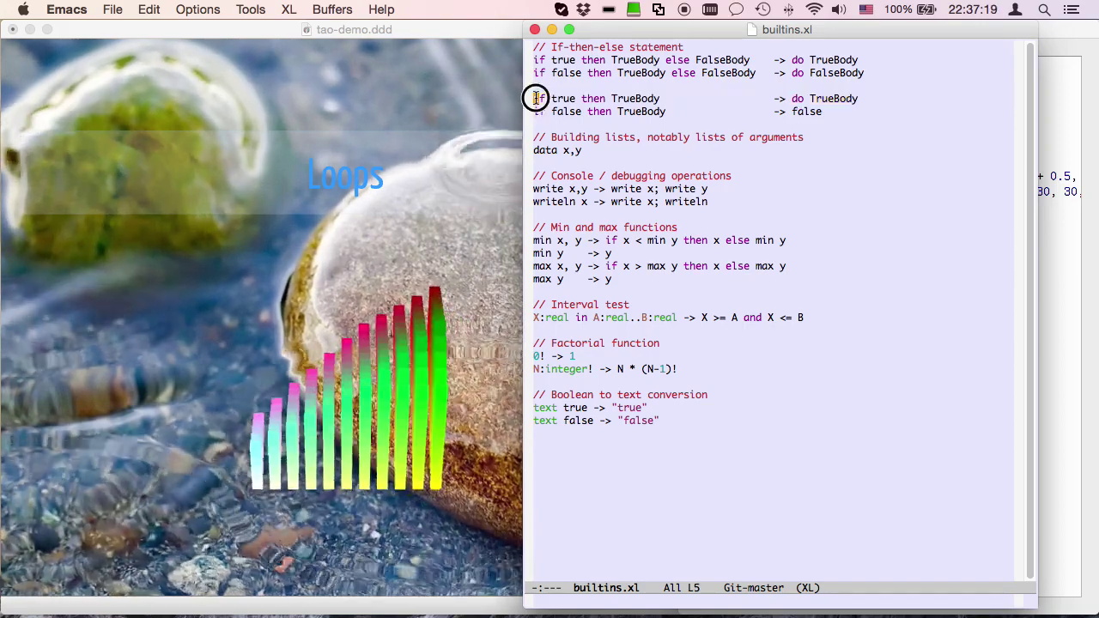
{"action": "mouse_move", "coordinate": [537, 98]}
{"action": "left_mouse_down"}
{"action": "mouse_move", "coordinate": [702, 99]}
{"action": "mouse_move", "coordinate": [676, 89]}
{"action": "left_mouse_up"}
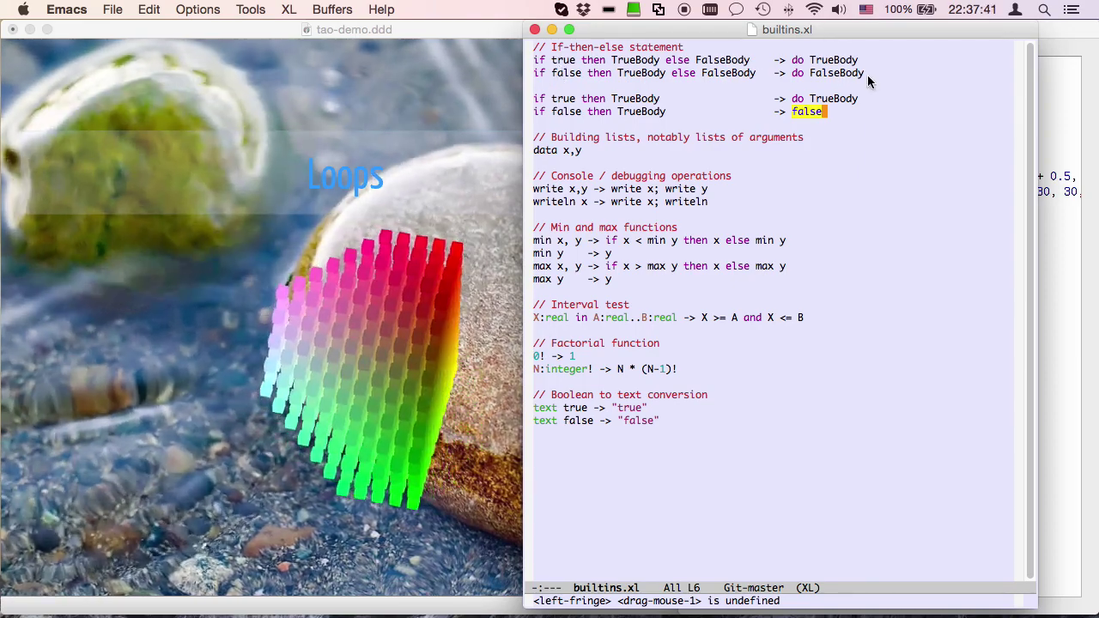
{"action": "left_click", "coordinate": [1065, 34]}
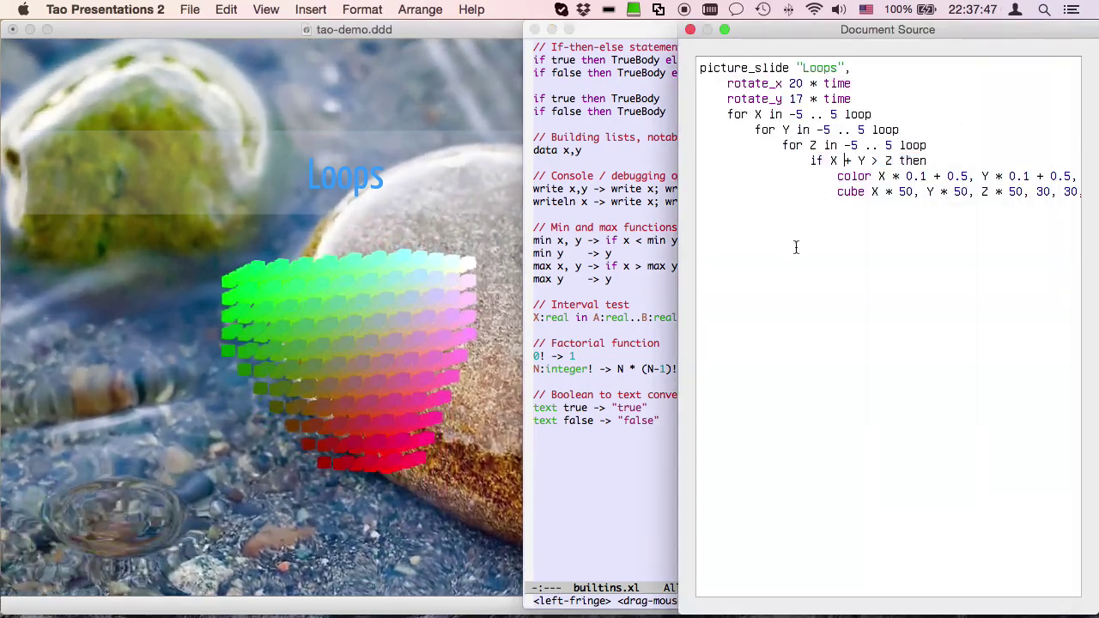
Highlight the quoted rect, 'with' and the rect-to-rectangle mapping in draw_shape, then advance the slide.
{"action": "left_click", "coordinate": [750, 333]}
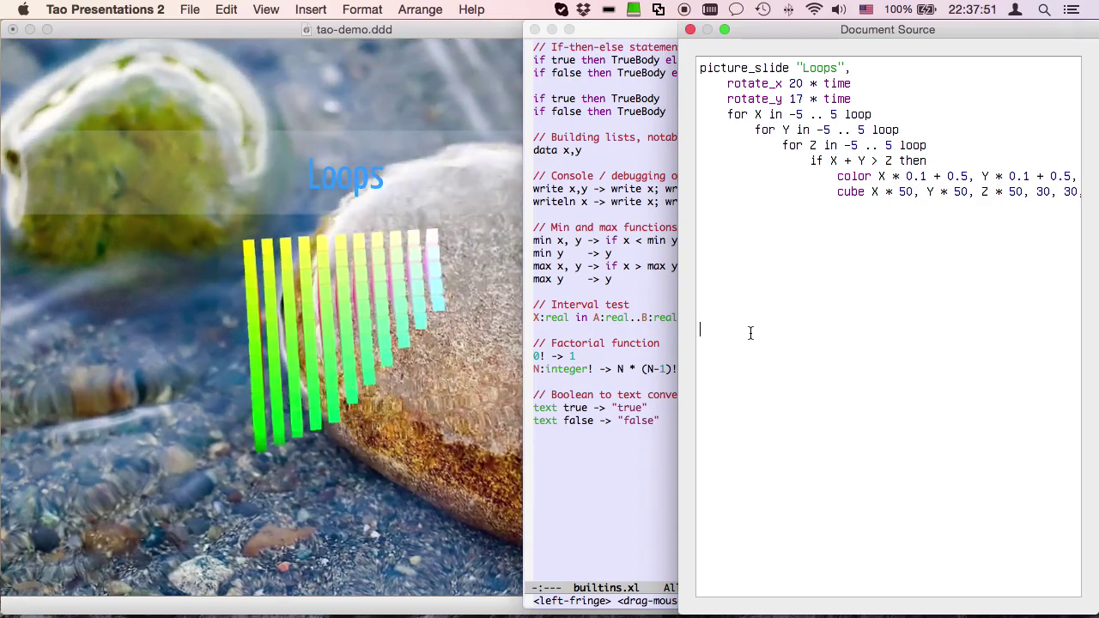
{"action": "left_click", "coordinate": [214, 303]}
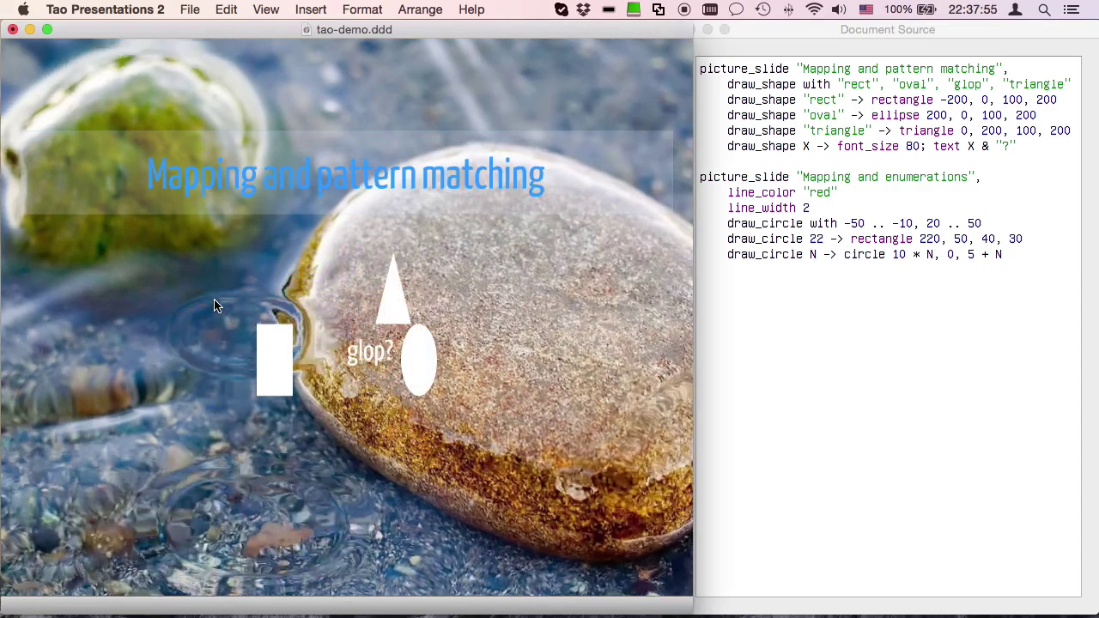
{"action": "left_click", "coordinate": [791, 120]}
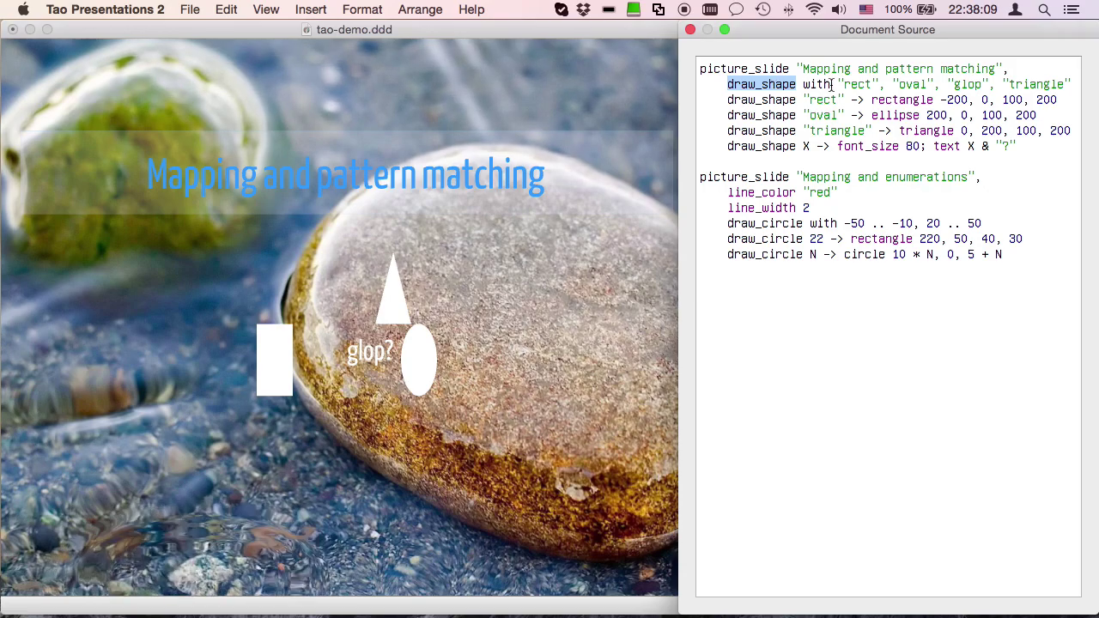
{"action": "left_click_drag", "start_coordinate": [838, 84], "coordinate": [878, 83]}
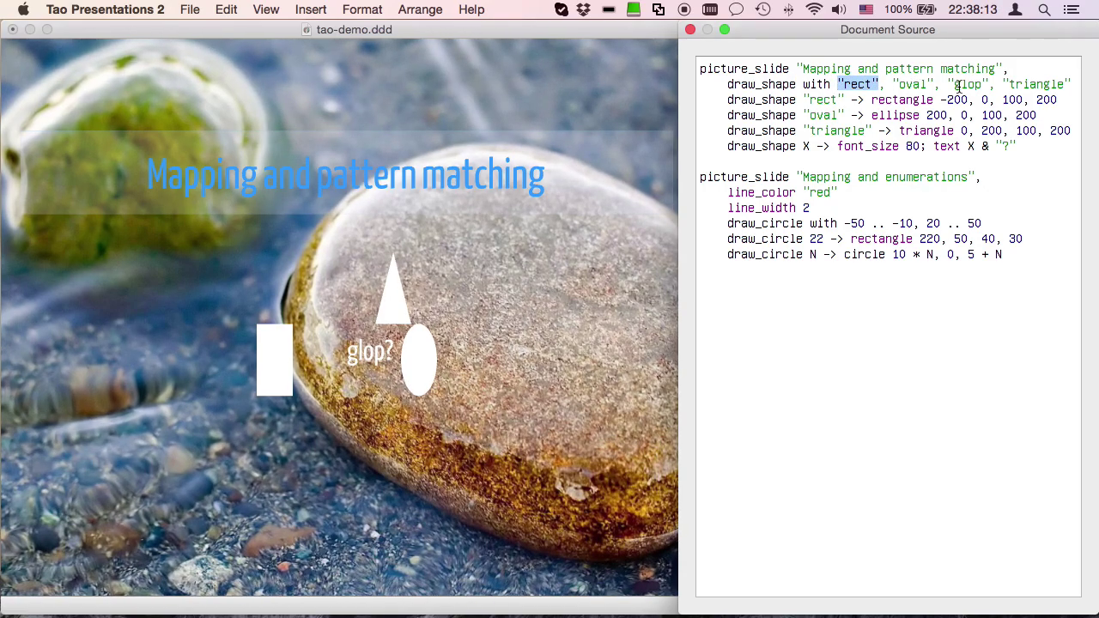
{"action": "double_click", "coordinate": [812, 84]}
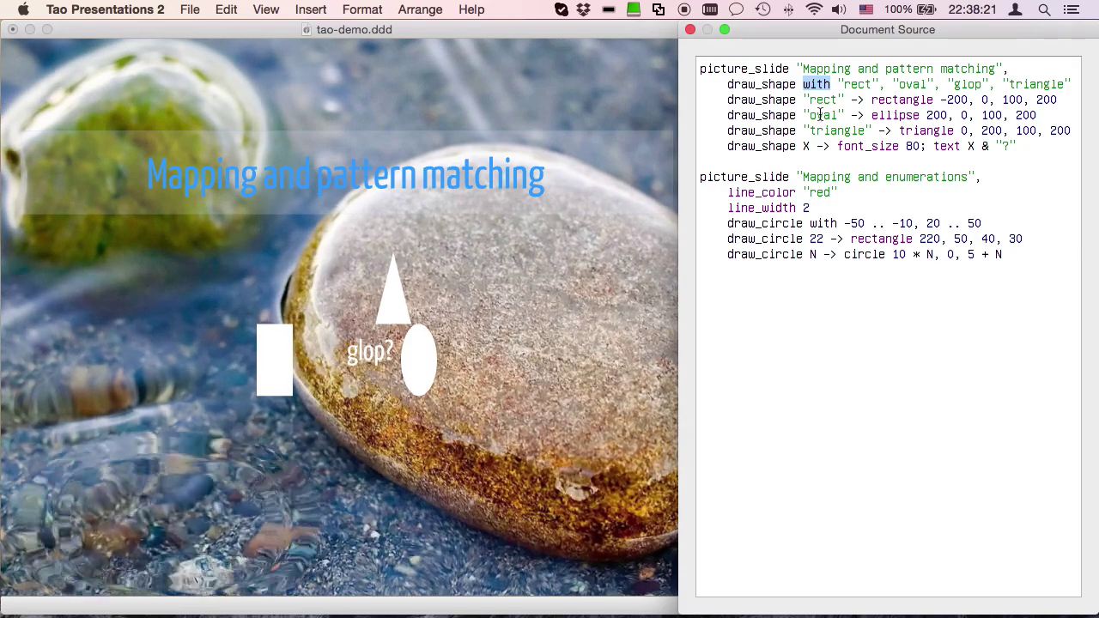
{"action": "triple_click", "coordinate": [765, 100]}
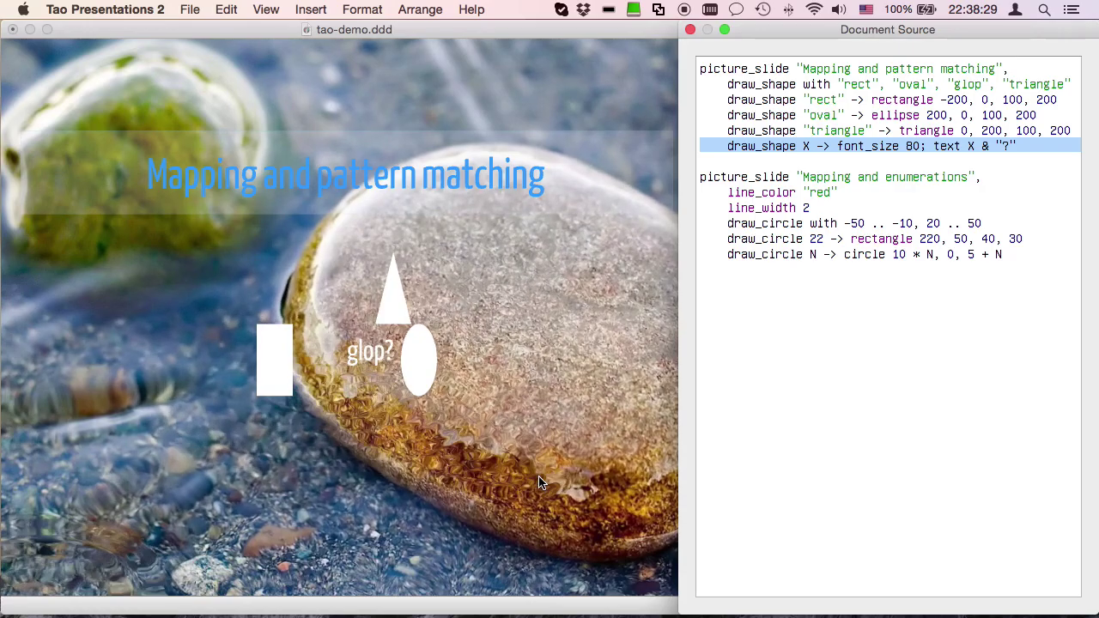
{"action": "left_click", "coordinate": [411, 299]}
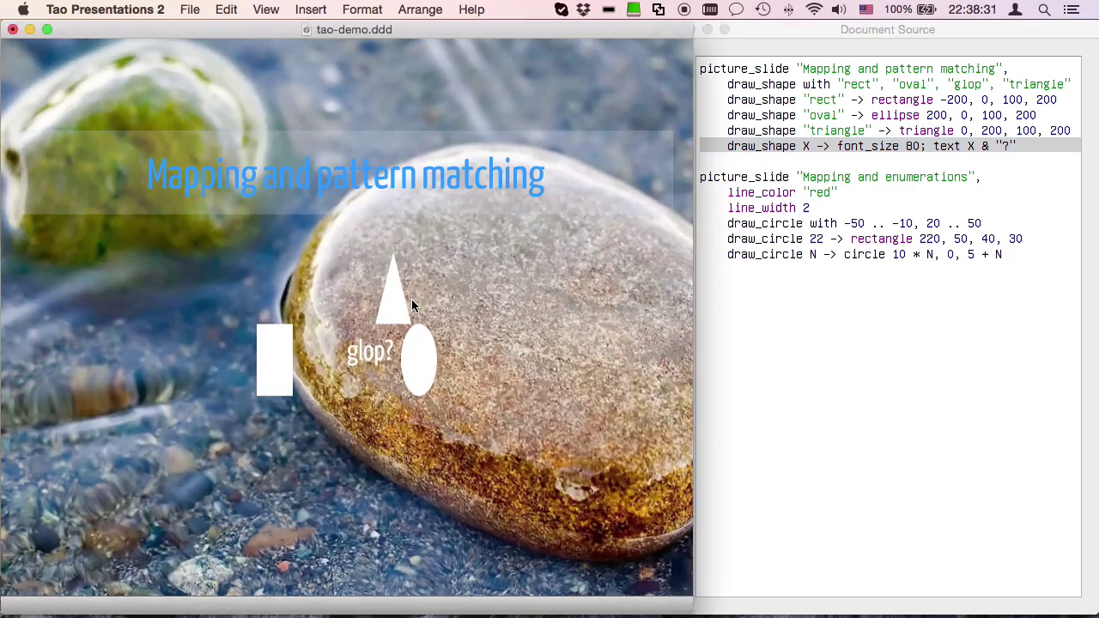
{"action": "key", "text": "Right"}
Highlight the -50 .. -10 range in the red-circles source, then page to the next slide's code.
{"action": "left_click", "coordinate": [893, 283]}
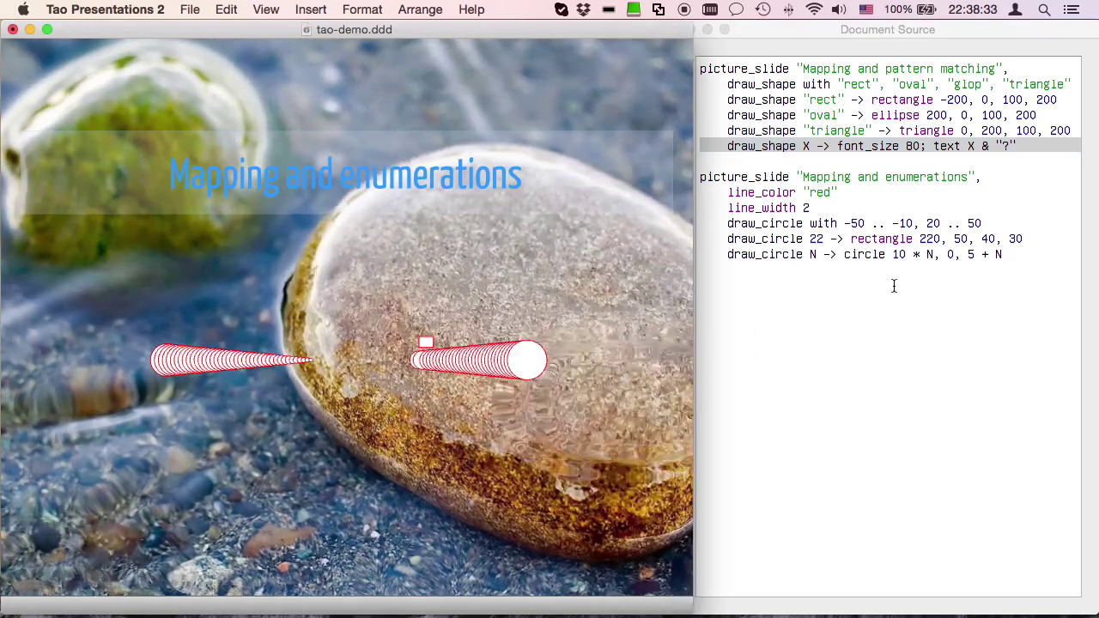
{"action": "left_click_drag", "start_coordinate": [845, 223], "coordinate": [913, 223]}
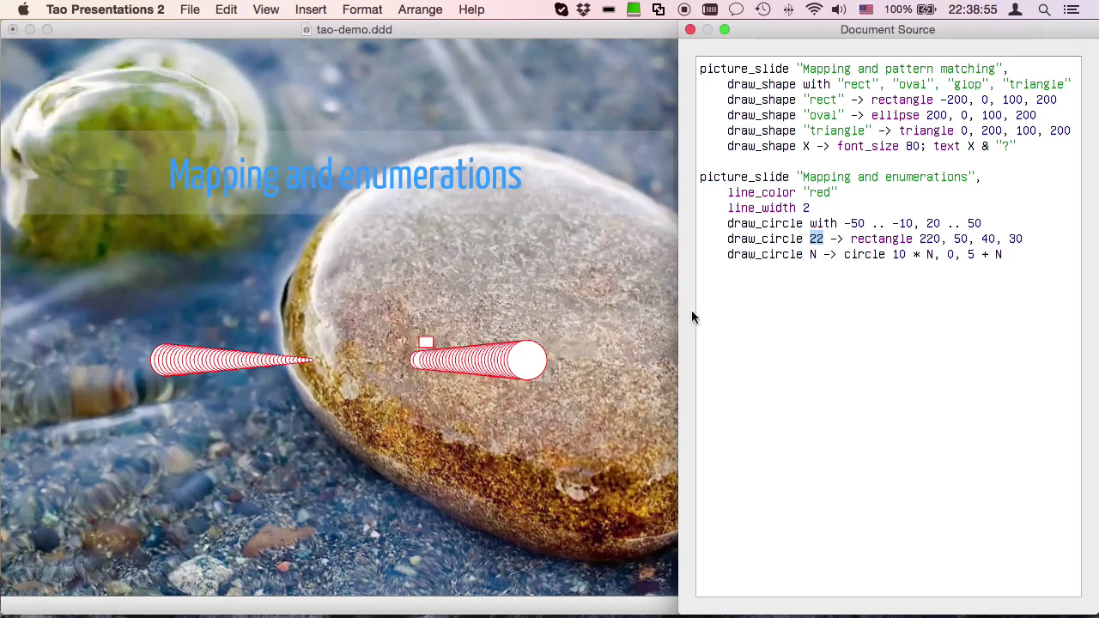
{"action": "left_click", "coordinate": [766, 319]}
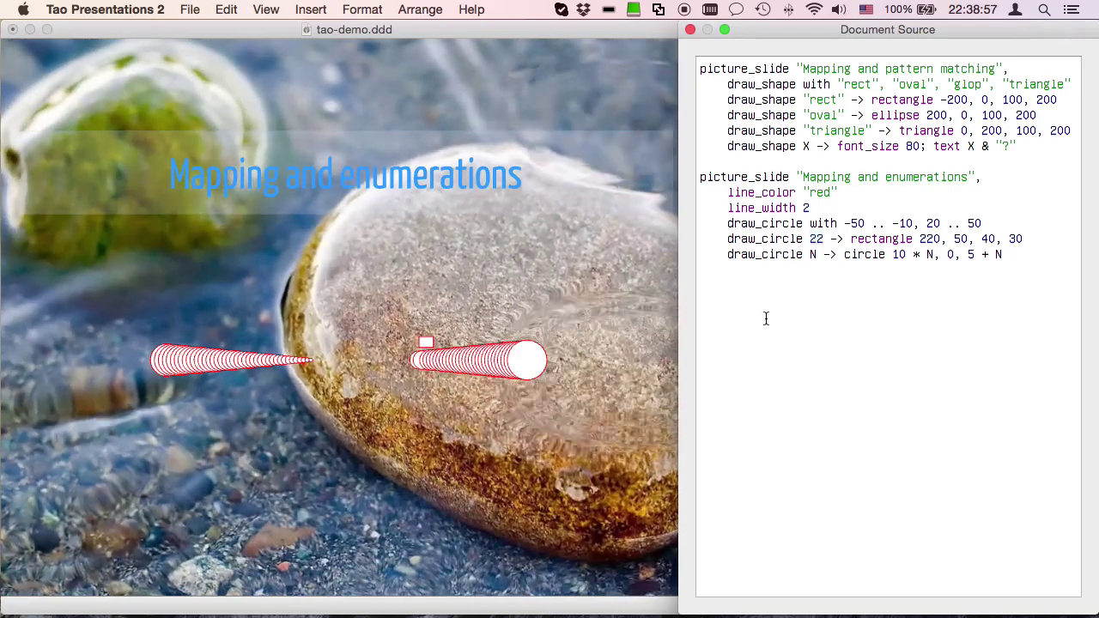
{"action": "key", "text": "super+v"}
{"action": "left_click", "coordinate": [413, 285]}
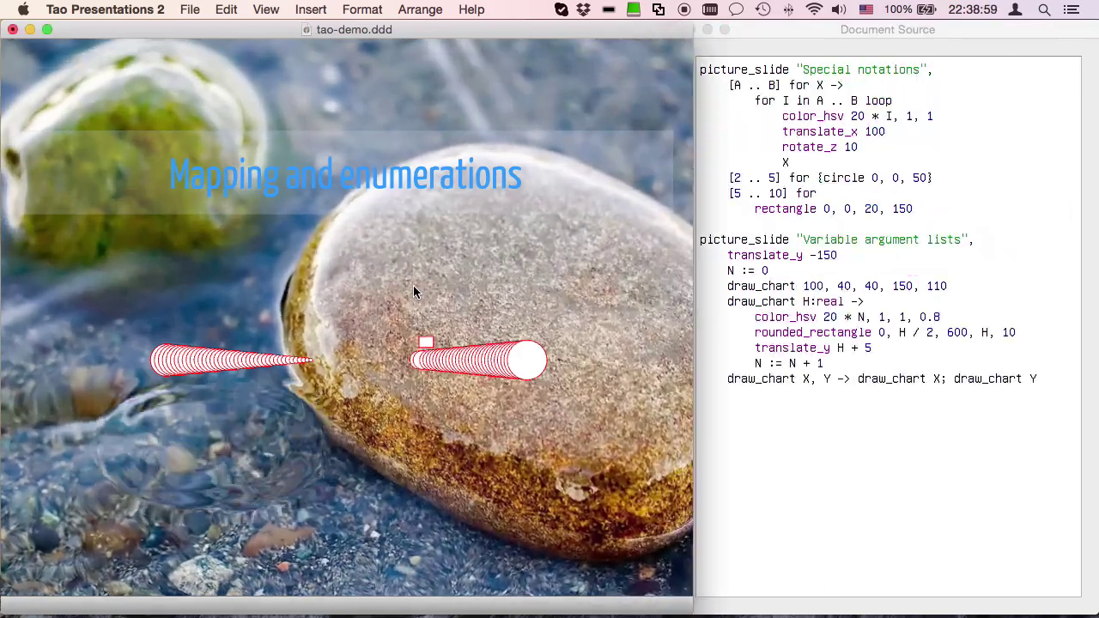
Show the Special notations slide and point out its [A .. B] for X notation.
{"action": "key", "text": "Right"}
{"action": "left_click", "coordinate": [902, 157]}
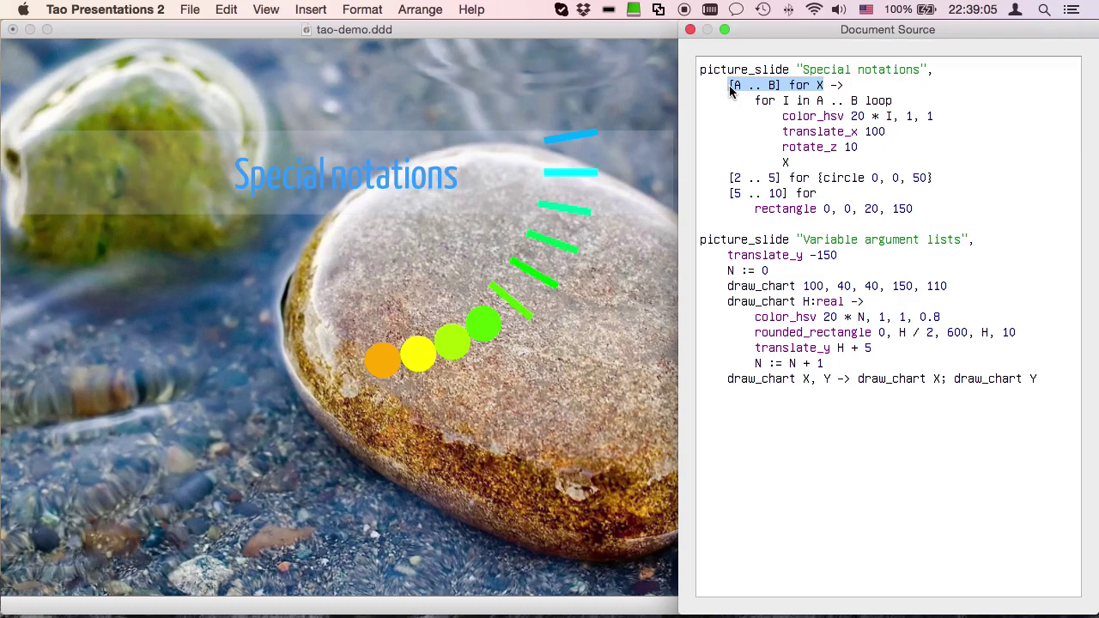
{"action": "left_click", "coordinate": [702, 69]}
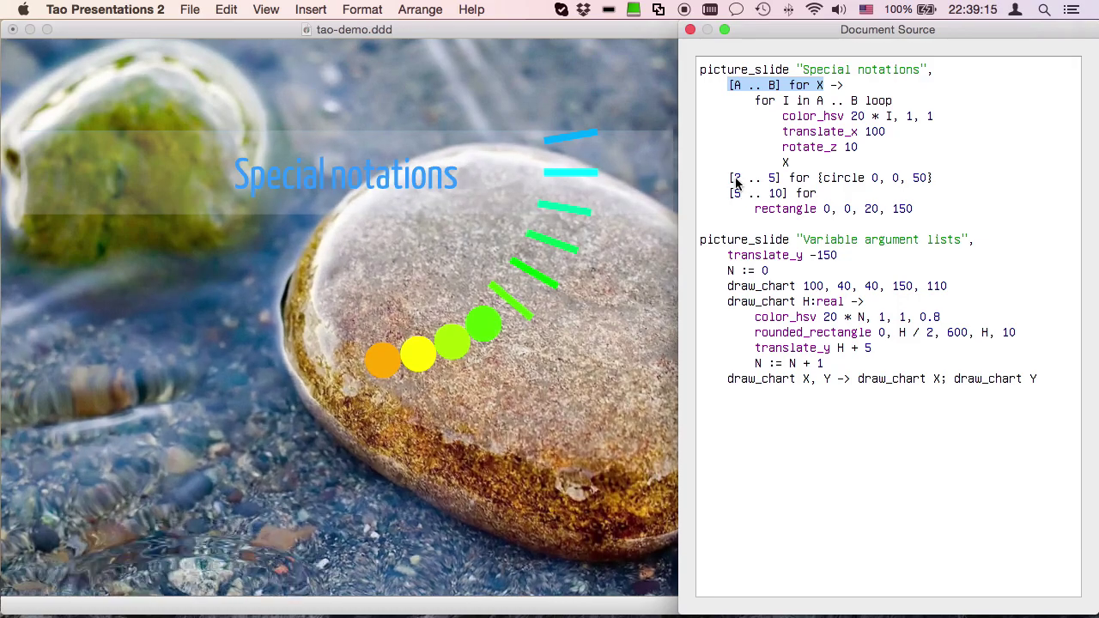
Highlight the [2 .. 5] circle line, its {circle 0, 0, 50} block and the rectangle 0, 0, 20, 150 line.
{"action": "left_click_drag", "start_coordinate": [732, 183], "coordinate": [938, 189]}
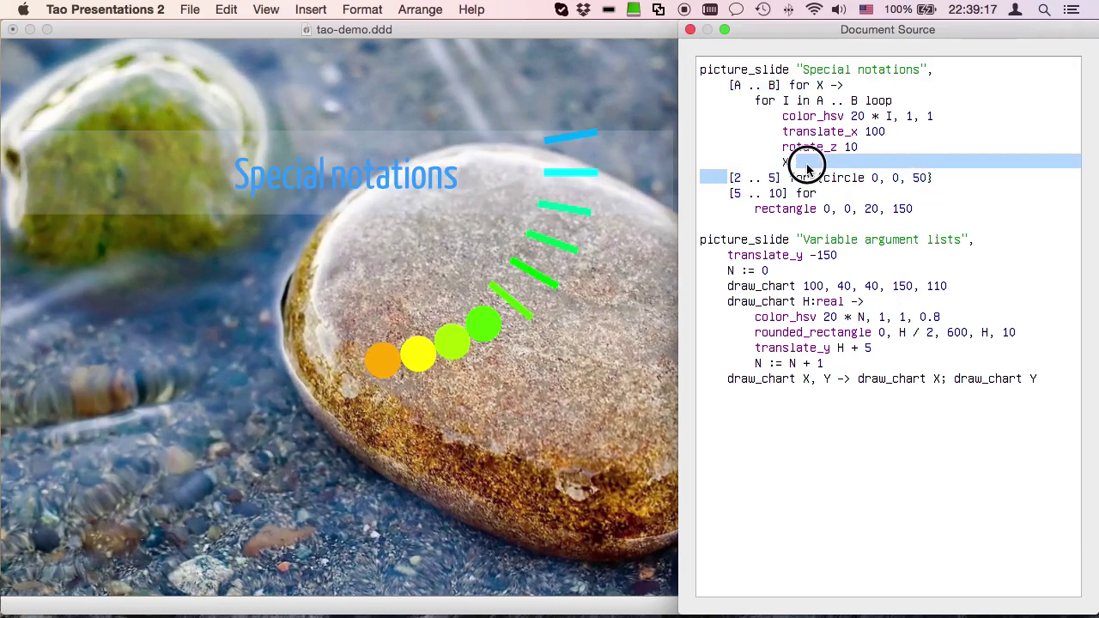
{"action": "left_click", "coordinate": [731, 180]}
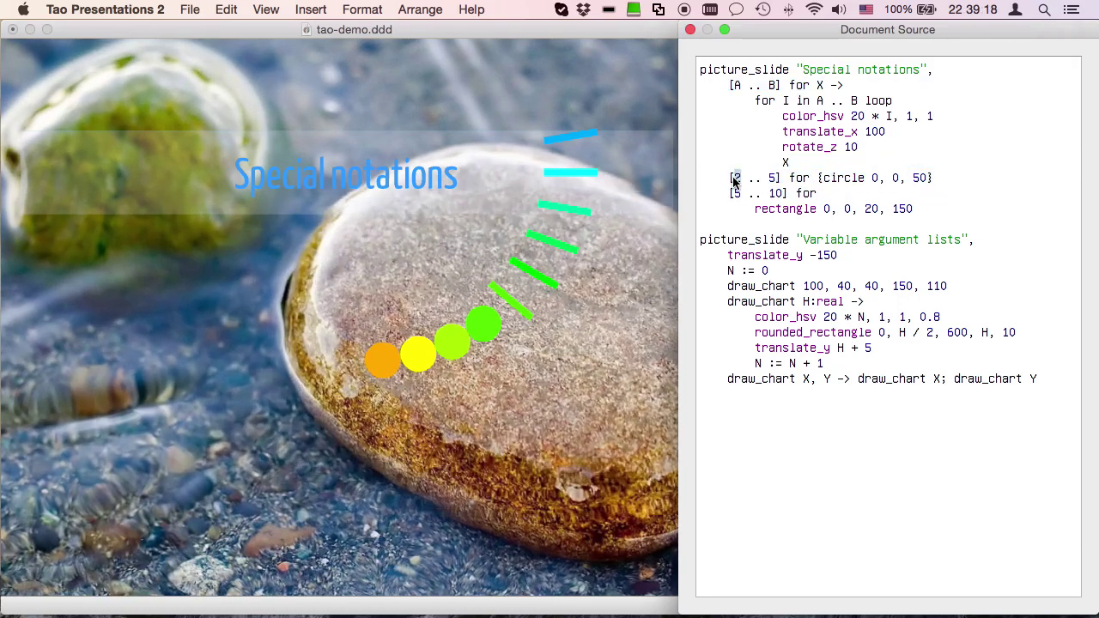
{"action": "left_click", "coordinate": [734, 85]}
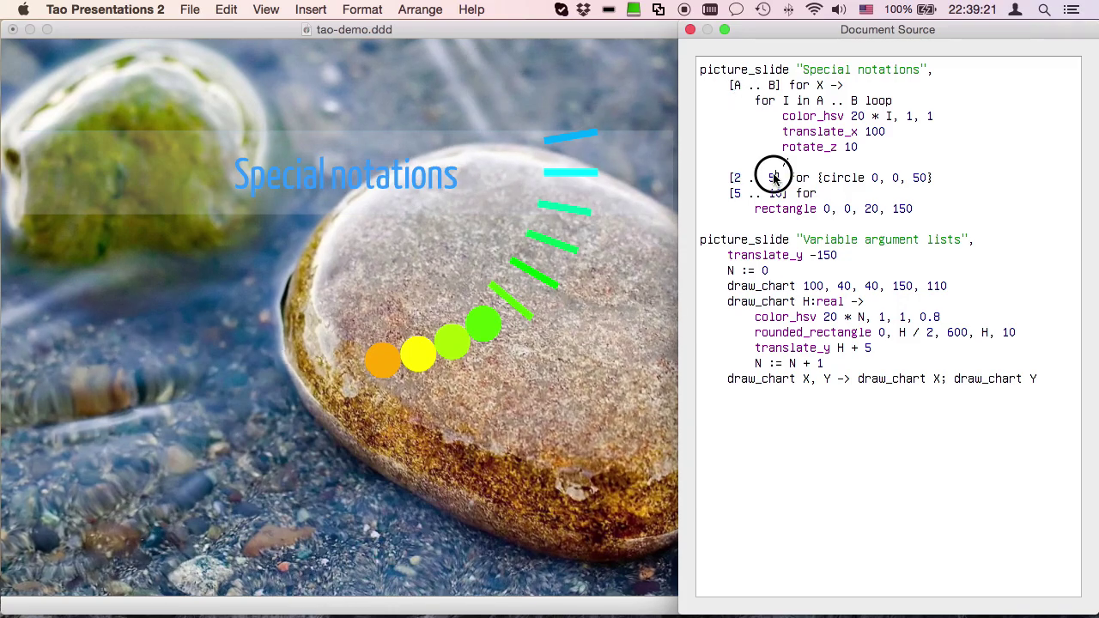
{"action": "left_click_drag", "start_coordinate": [819, 178], "coordinate": [941, 178]}
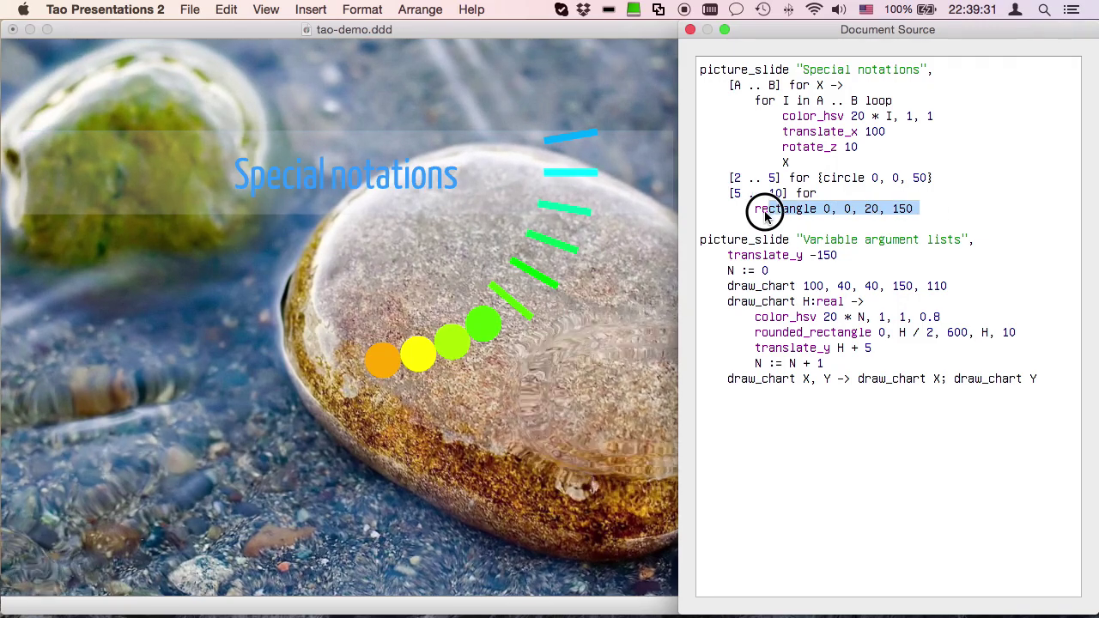
{"action": "left_click_drag", "start_coordinate": [767, 216], "coordinate": [692, 209]}
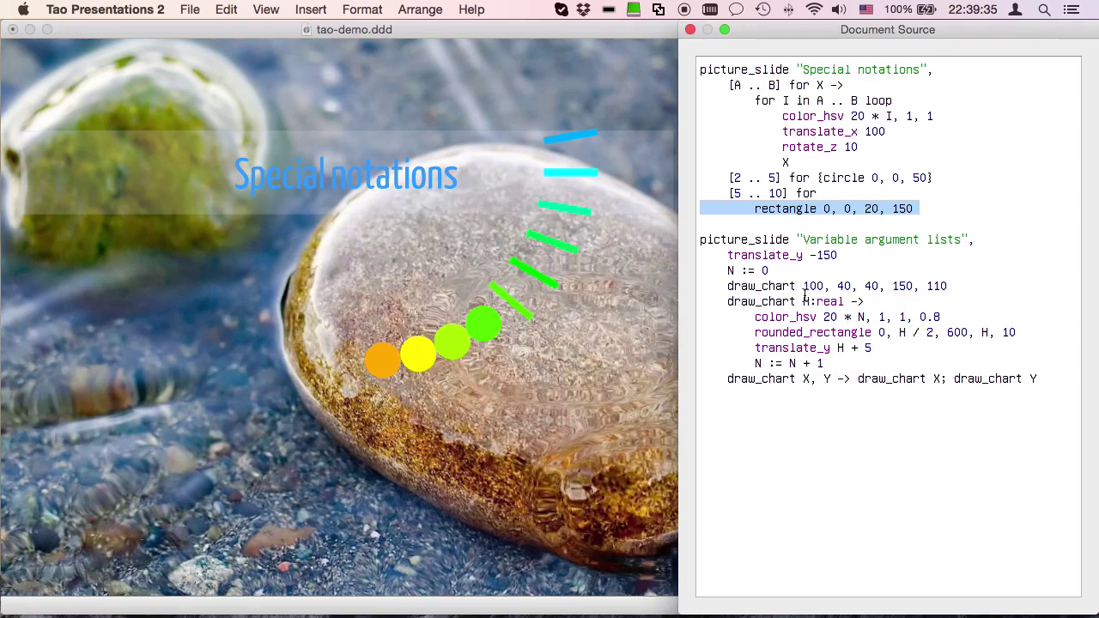
{"action": "left_click", "coordinate": [438, 294]}
Show the bar-chart slide, highlight the draw_chart values 100, 40, 40, 150, 110, then switch to Emacs.
{"action": "key", "text": "Right"}
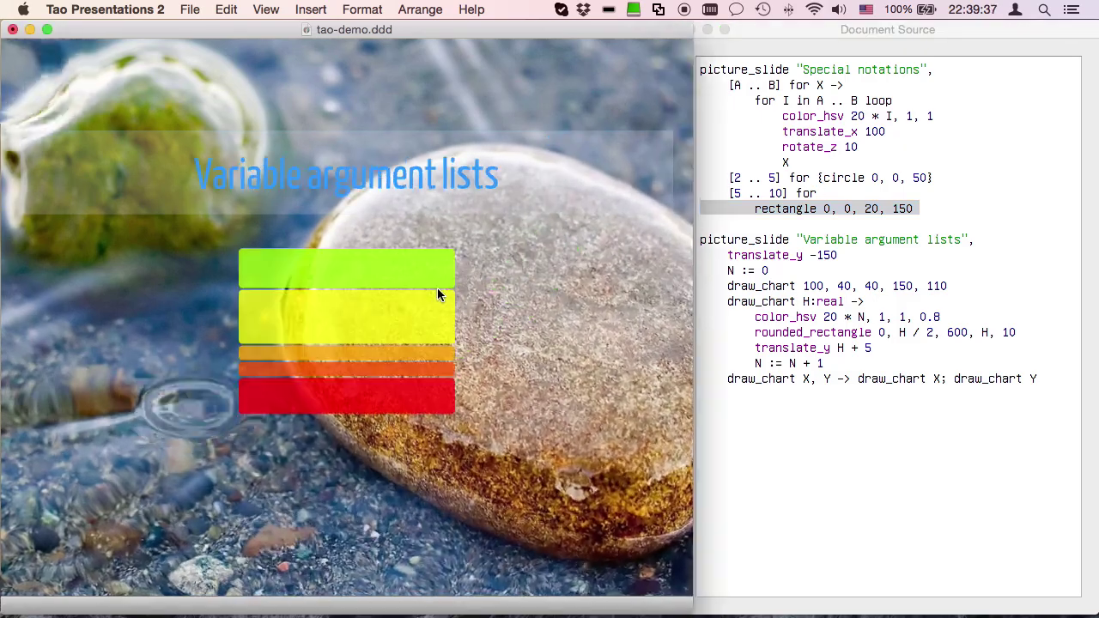
{"action": "left_click", "coordinate": [979, 274]}
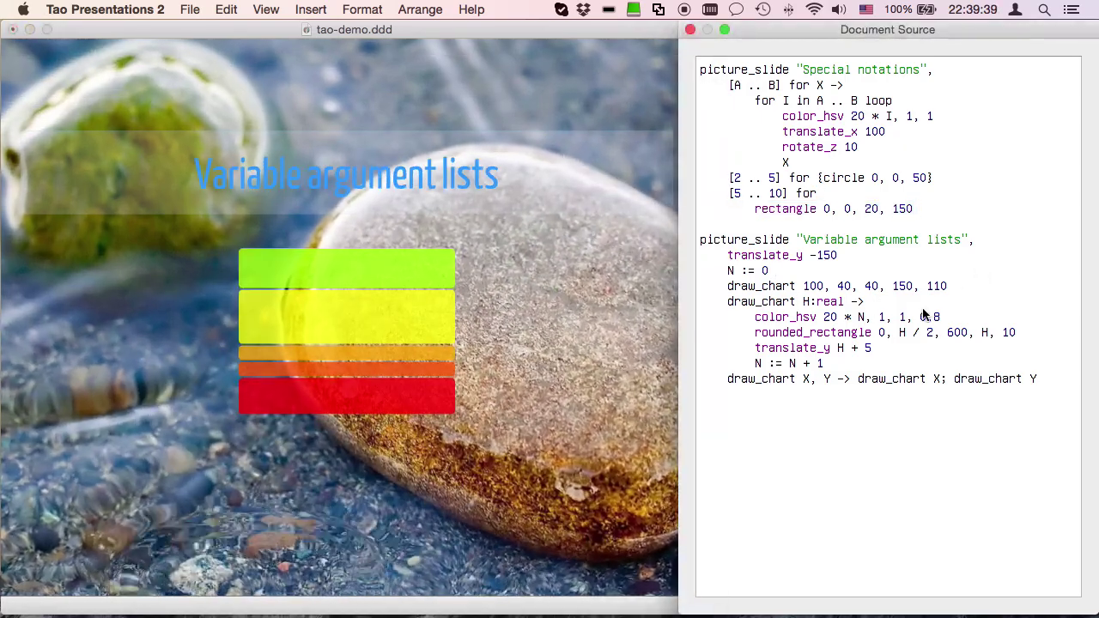
{"action": "left_click", "coordinate": [805, 287]}
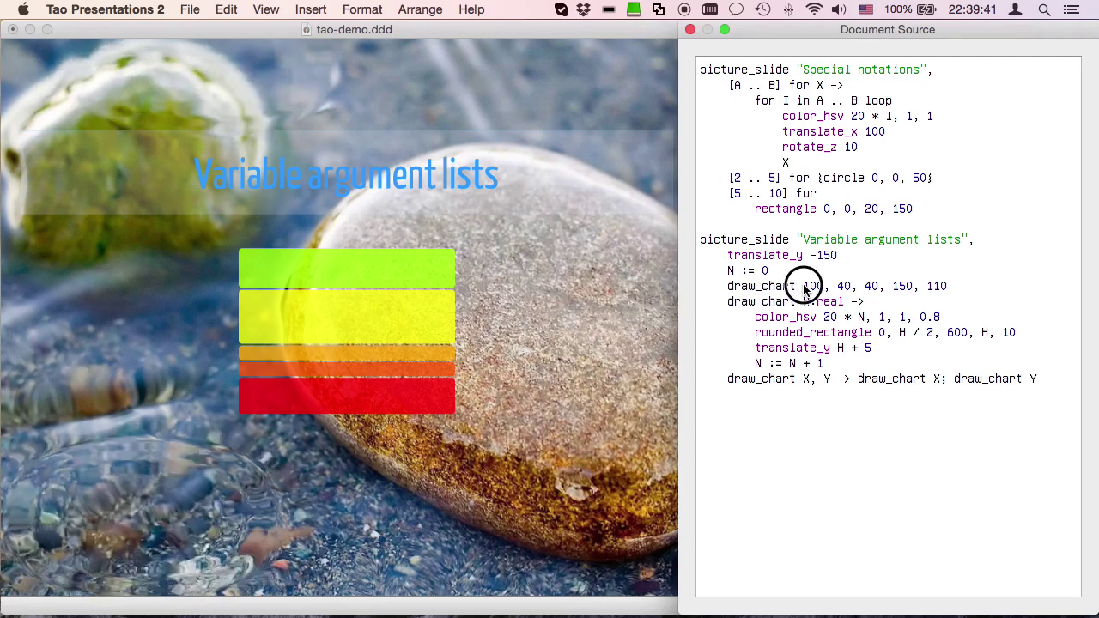
{"action": "left_click_drag", "start_coordinate": [893, 294], "coordinate": [960, 292]}
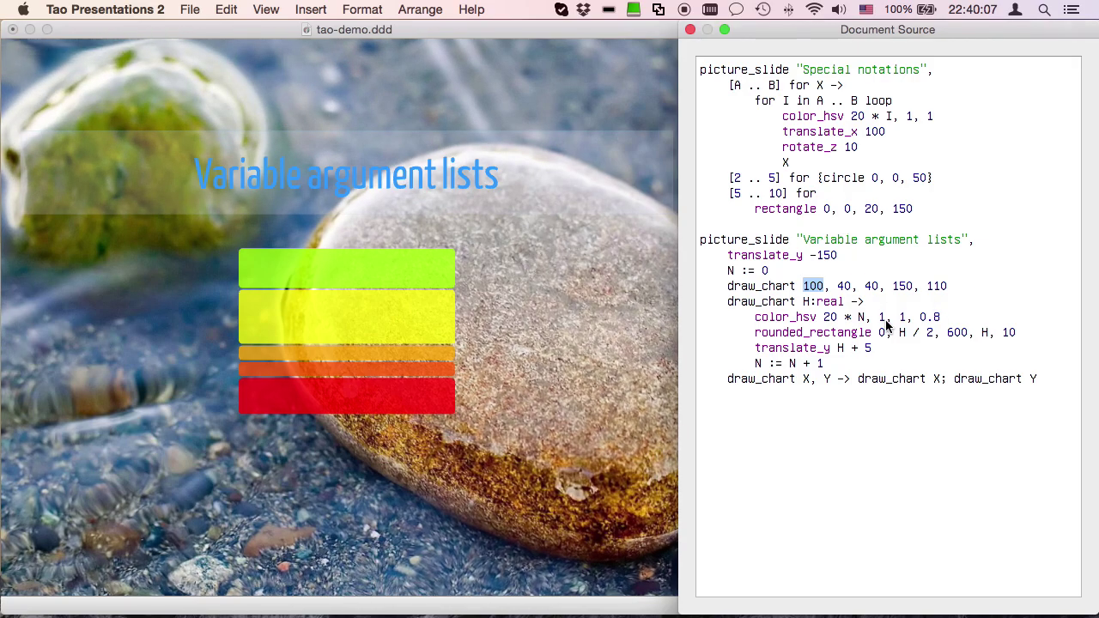
{"action": "key", "text": "super+Tab"}
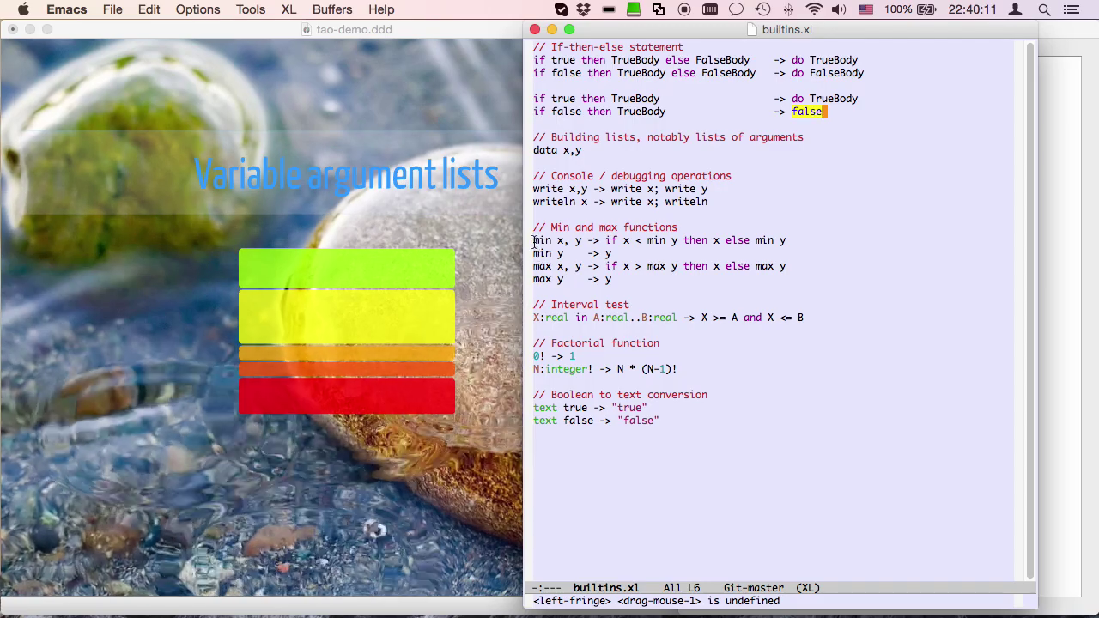
Highlight the min x, y and min y rules in builtins.xl, then switch back to Tao.
{"action": "left_click_drag", "start_coordinate": [532, 240], "coordinate": [797, 251]}
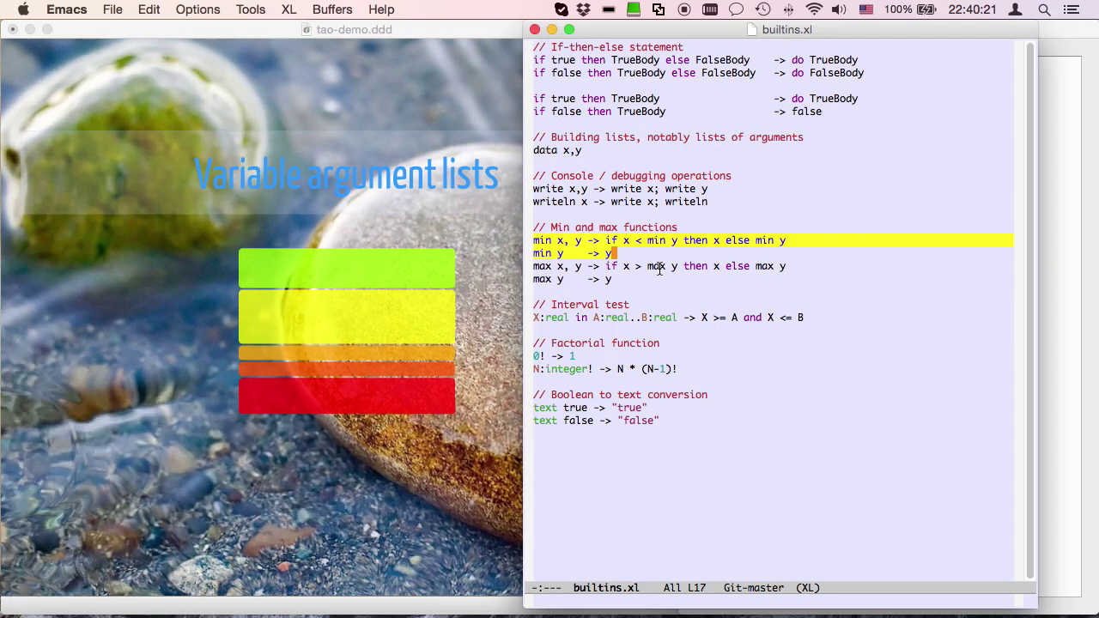
{"action": "key", "text": "super+Tab"}
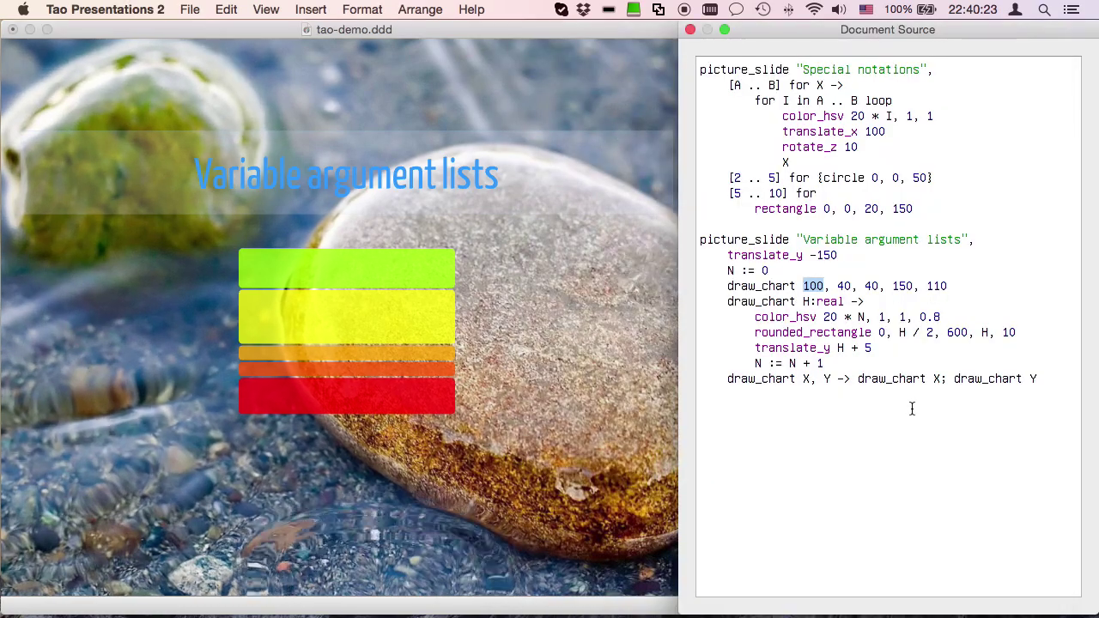
Page forward from the bar chart to the Keeping changes local slide.
{"action": "left_click", "coordinate": [947, 441]}
{"action": "scroll", "coordinate": [947, 441], "scroll_direction": "down", "scroll_amount": 10}
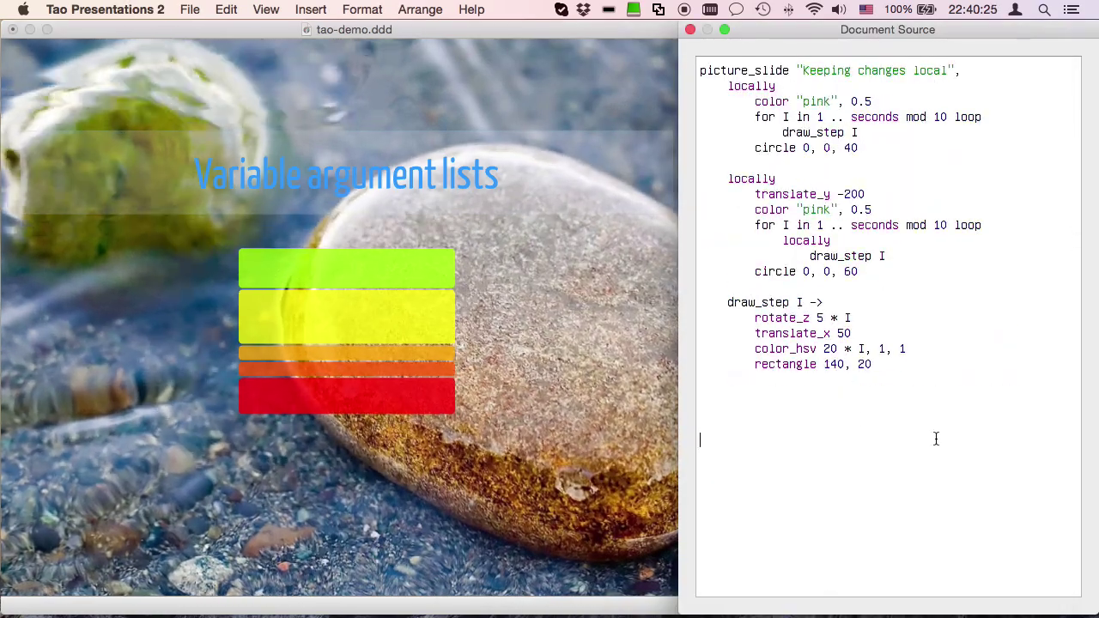
{"action": "left_click", "coordinate": [357, 384]}
{"action": "key", "text": "Page_Down"}
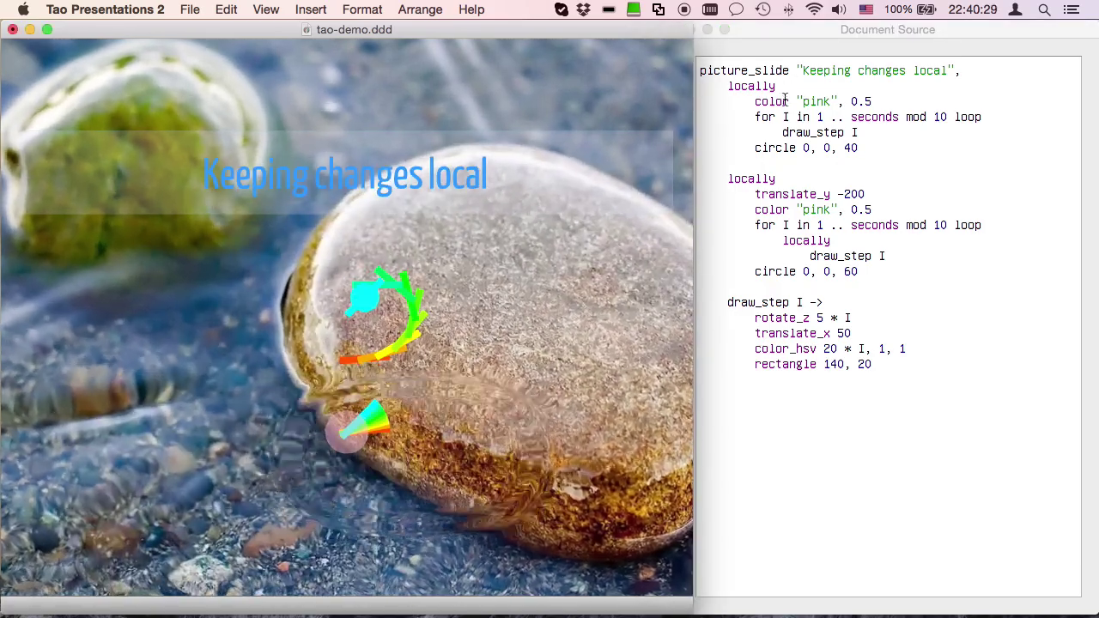
Highlight the pink color, translate_y -200, nested draw_step I and 'locally' lines in the spiral code.
{"action": "left_click_drag", "start_coordinate": [755, 101], "coordinate": [876, 103]}
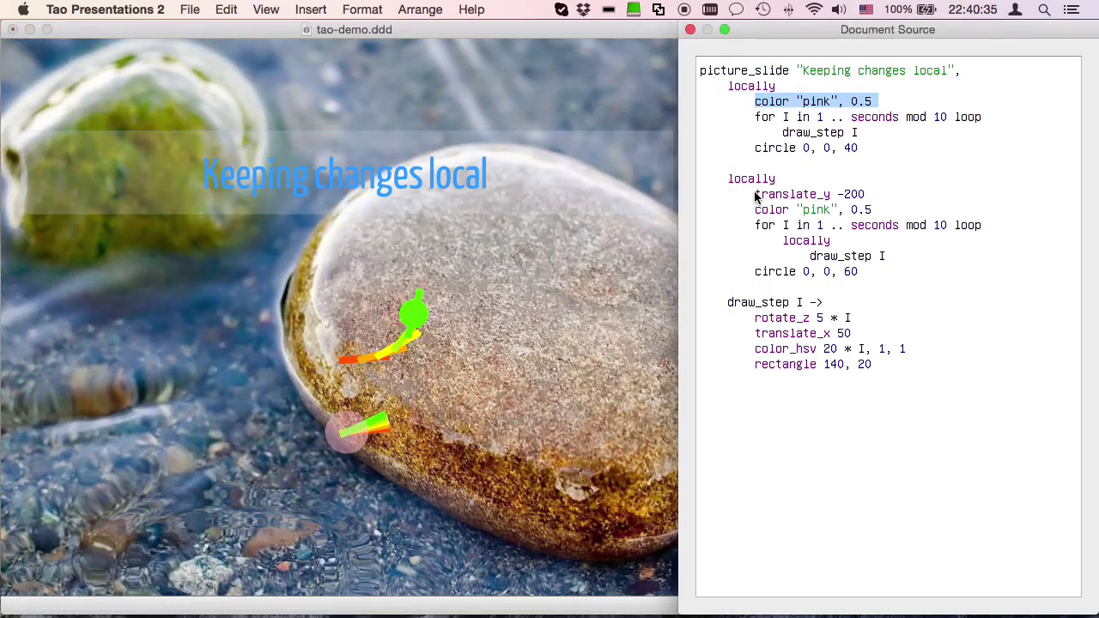
{"action": "left_click_drag", "start_coordinate": [755, 194], "coordinate": [870, 194]}
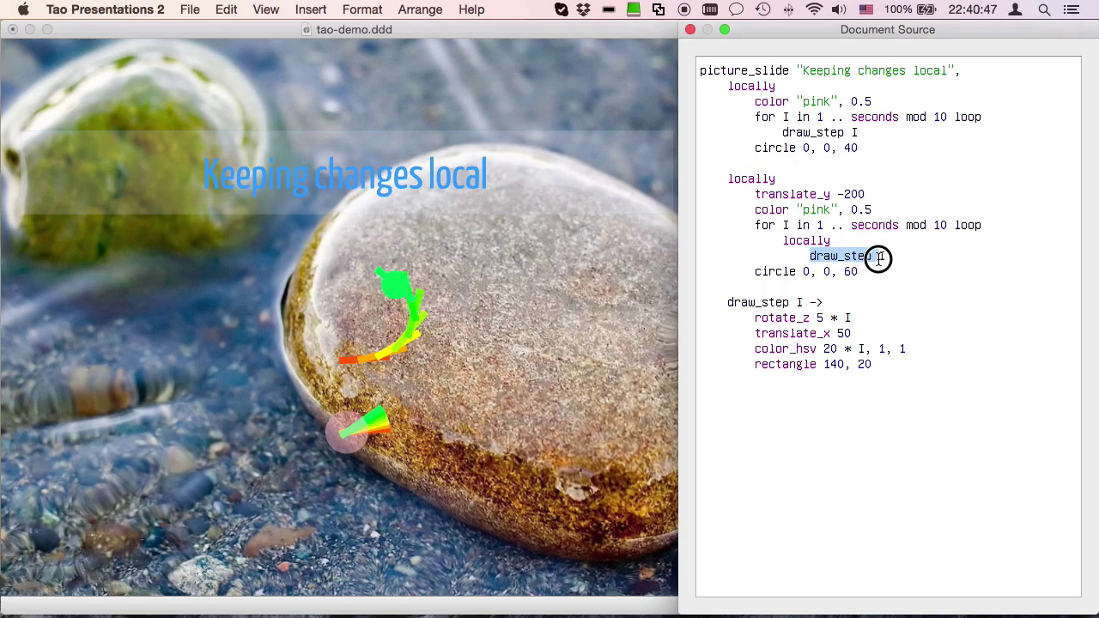
{"action": "left_click_drag", "start_coordinate": [879, 258], "coordinate": [886, 257]}
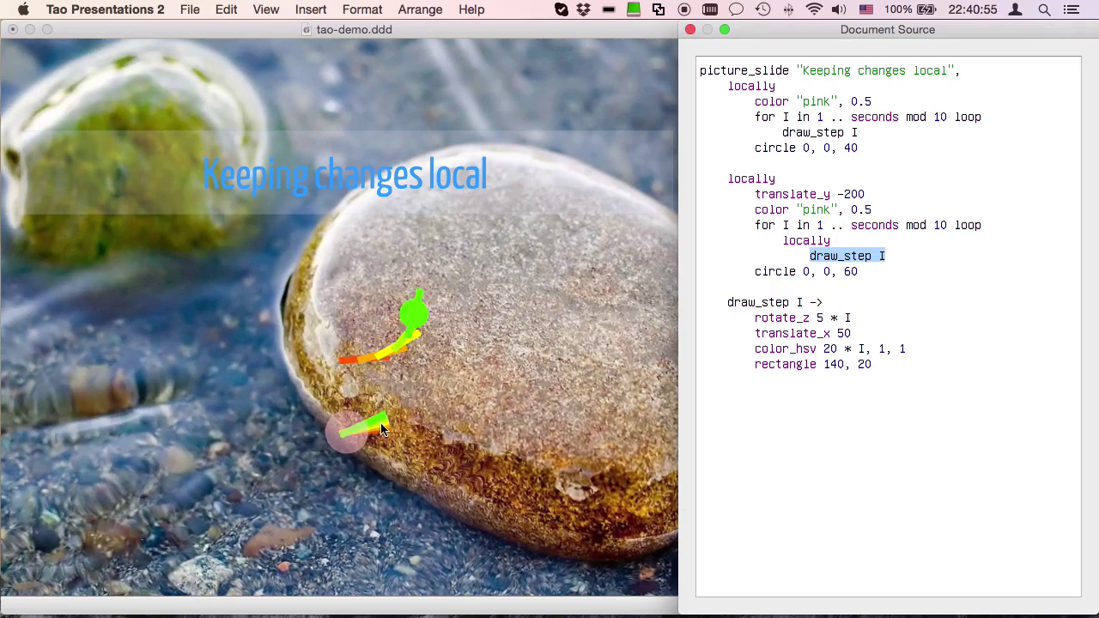
{"action": "left_click", "coordinate": [808, 242]}
{"action": "double_click", "coordinate": [808, 242]}
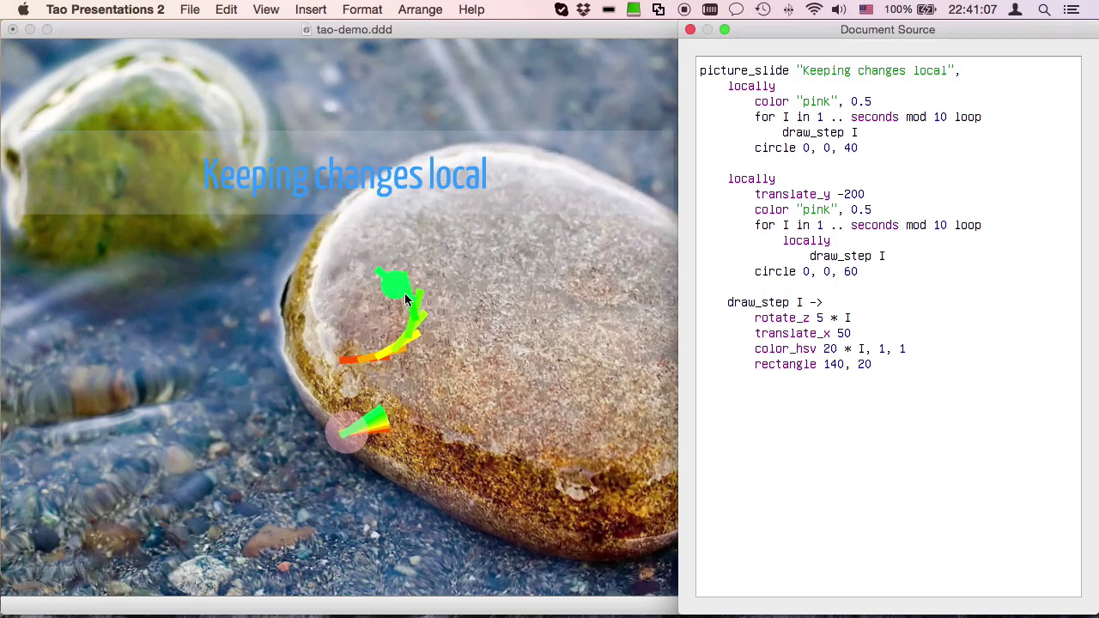
{"action": "left_click", "coordinate": [861, 468]}
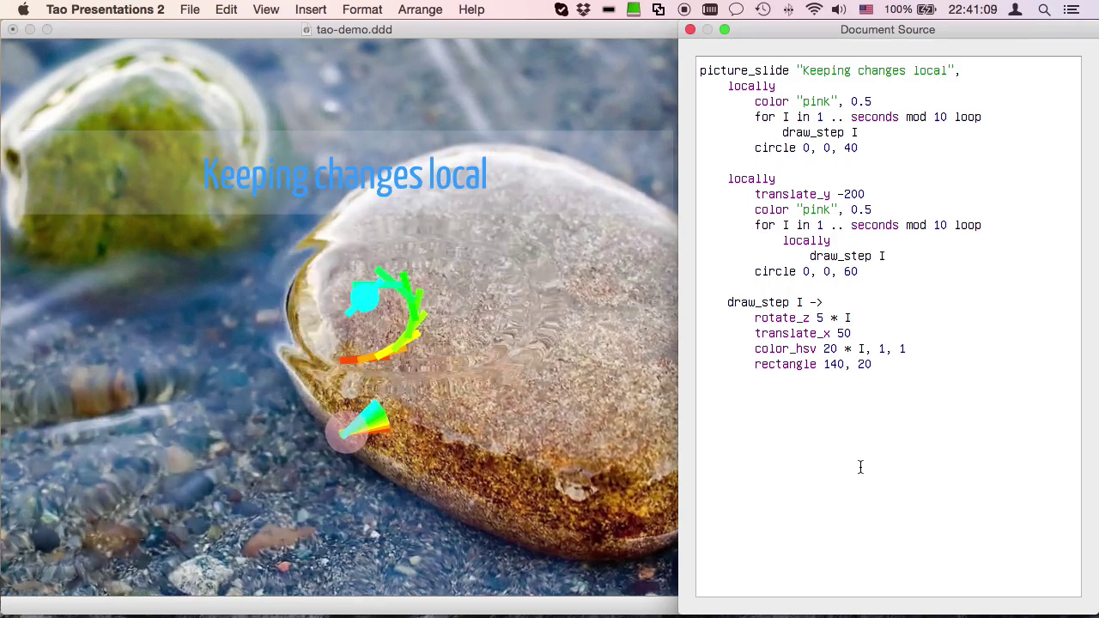
{"action": "scroll", "coordinate": [861, 467], "scroll_direction": "up", "scroll_amount": 10}
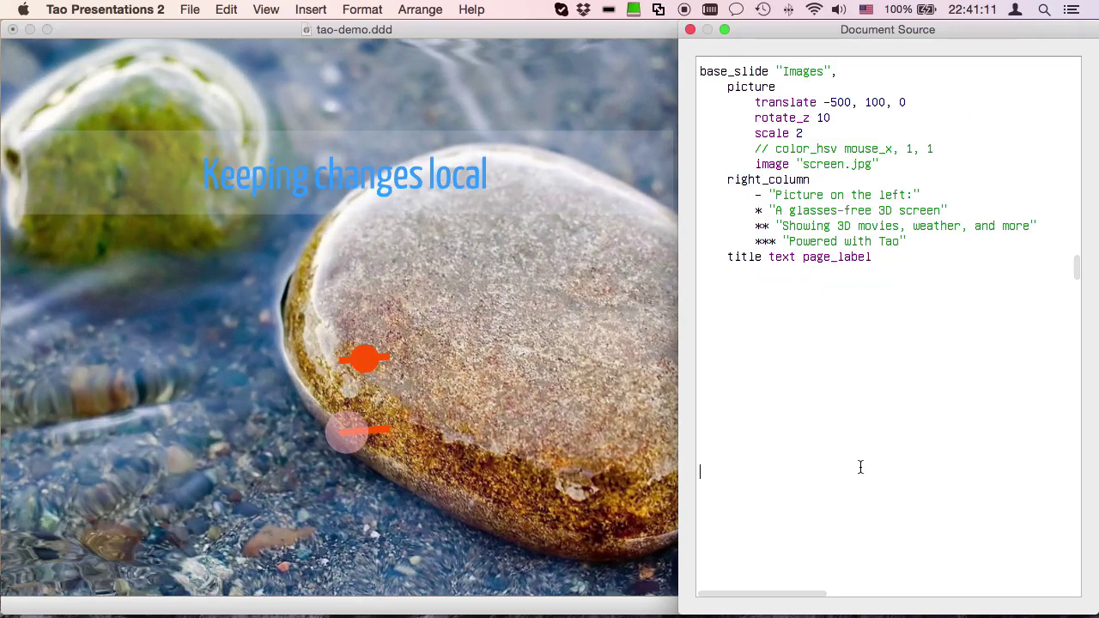
Go to the Images slide and highlight its image "screen.jpg" line and nested bullet lines.
{"action": "left_click", "coordinate": [412, 421]}
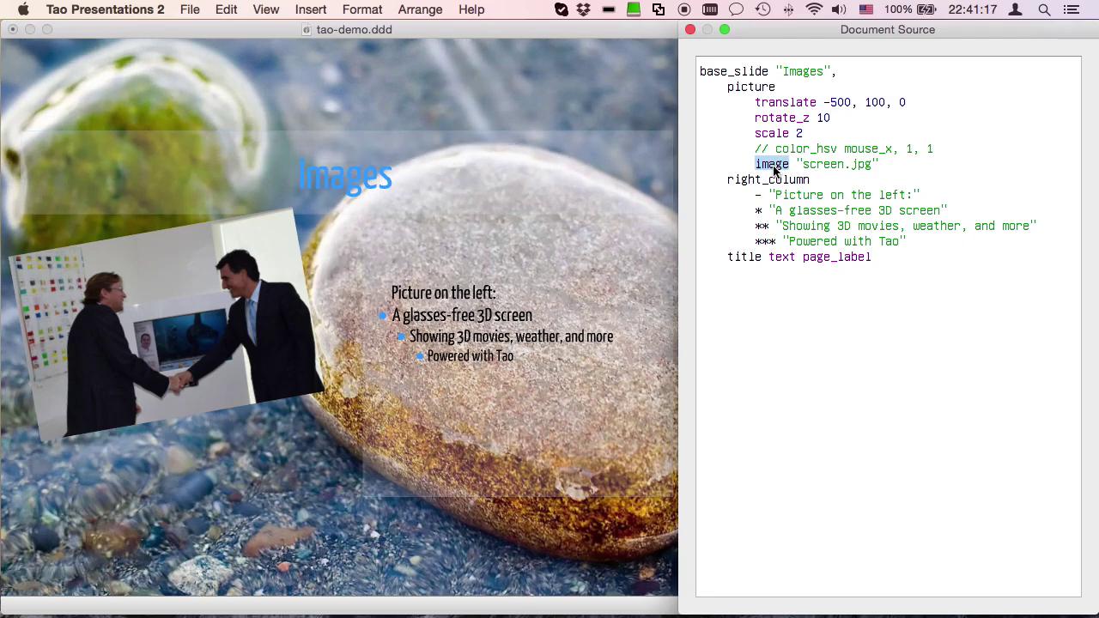
{"action": "triple_click", "coordinate": [820, 165]}
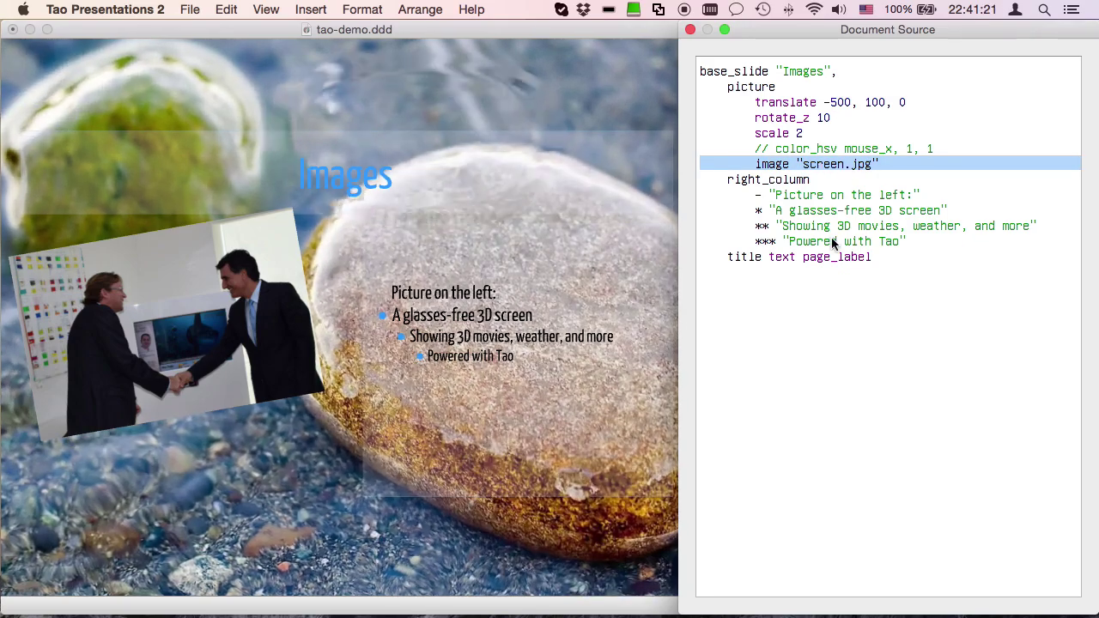
{"action": "left_click", "coordinate": [730, 184]}
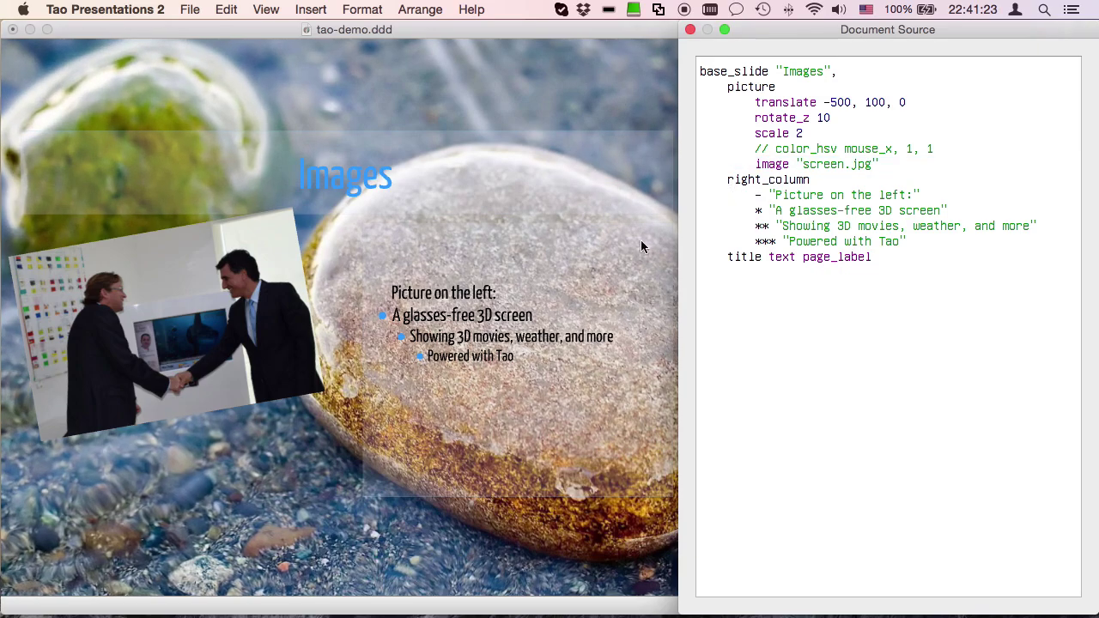
{"action": "left_click_drag", "start_coordinate": [755, 210], "coordinate": [947, 259]}
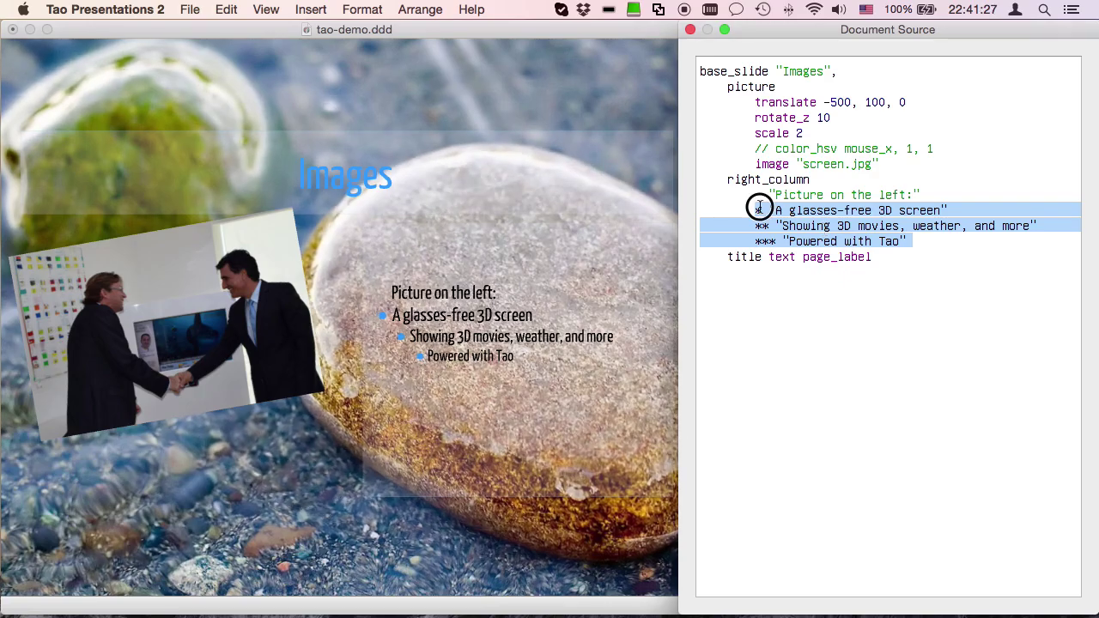
{"action": "left_click", "coordinate": [759, 209]}
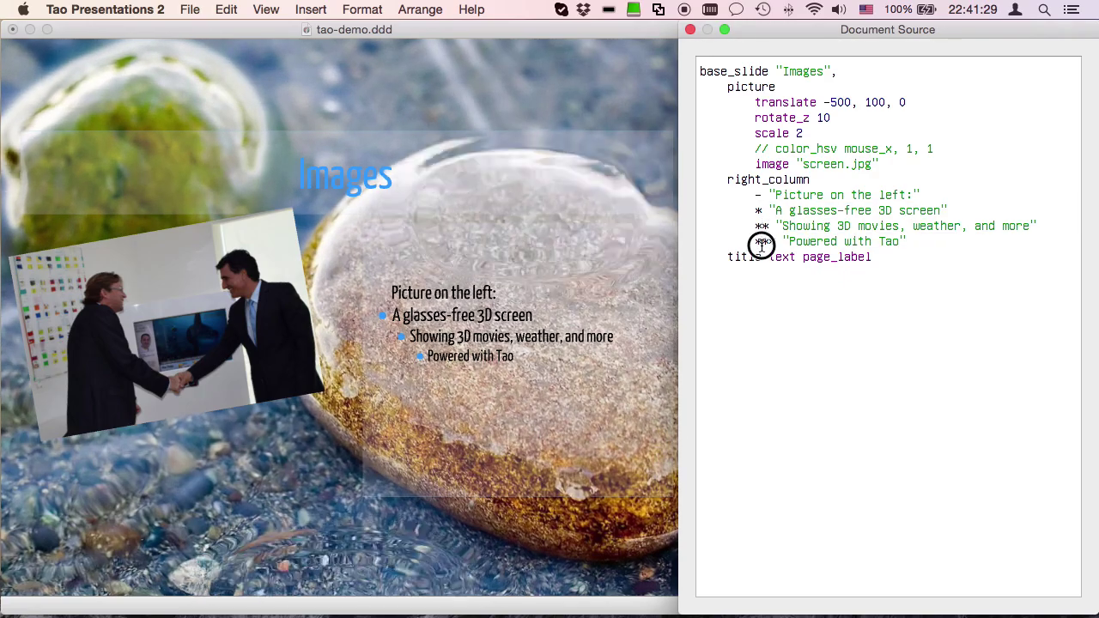
{"action": "key", "text": "Down"}
{"action": "key", "text": "Down"}
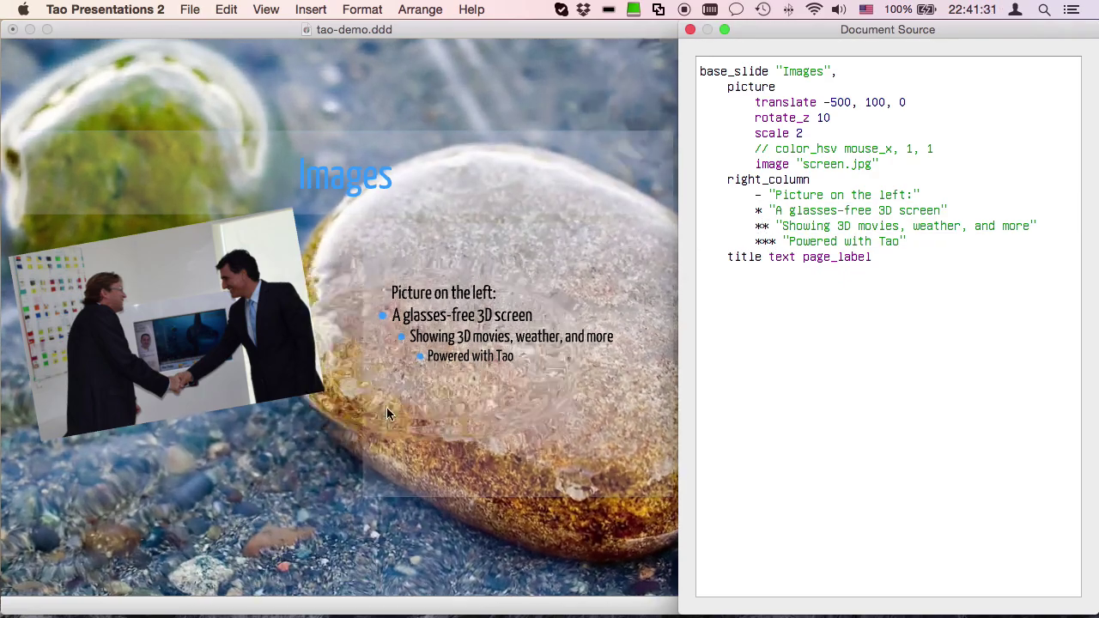
Append a seconds counter to the glasses-free bullet and save, then remove it and save again.
{"action": "left_click", "coordinate": [962, 211]}
{"action": "type", "text": "& sec"}
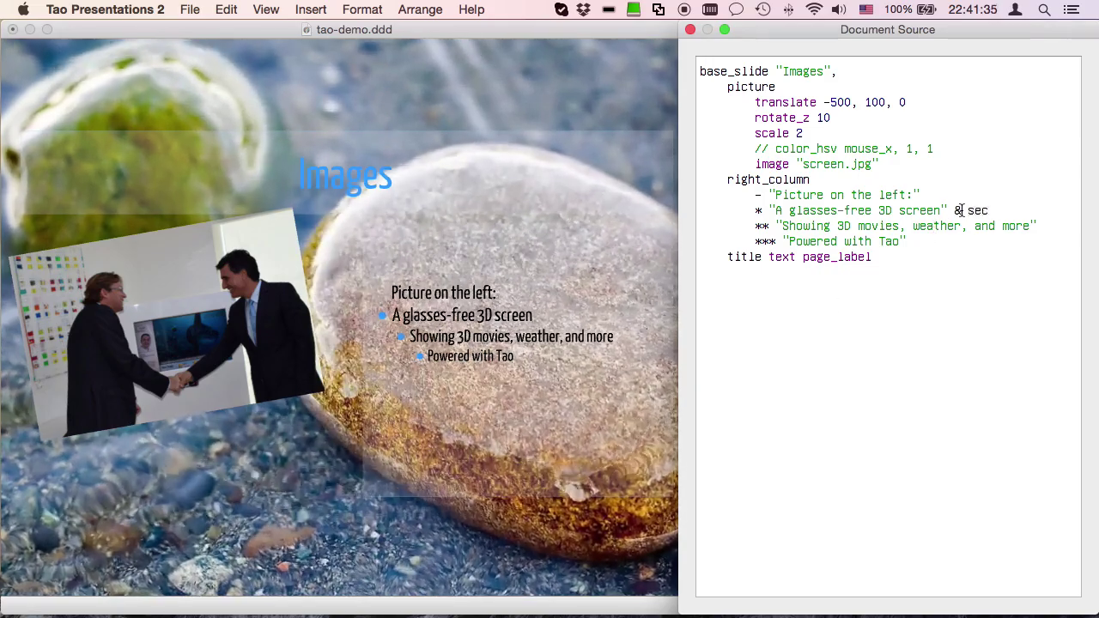
{"action": "type", "text": "0"}
{"action": "key", "text": "super+s"}
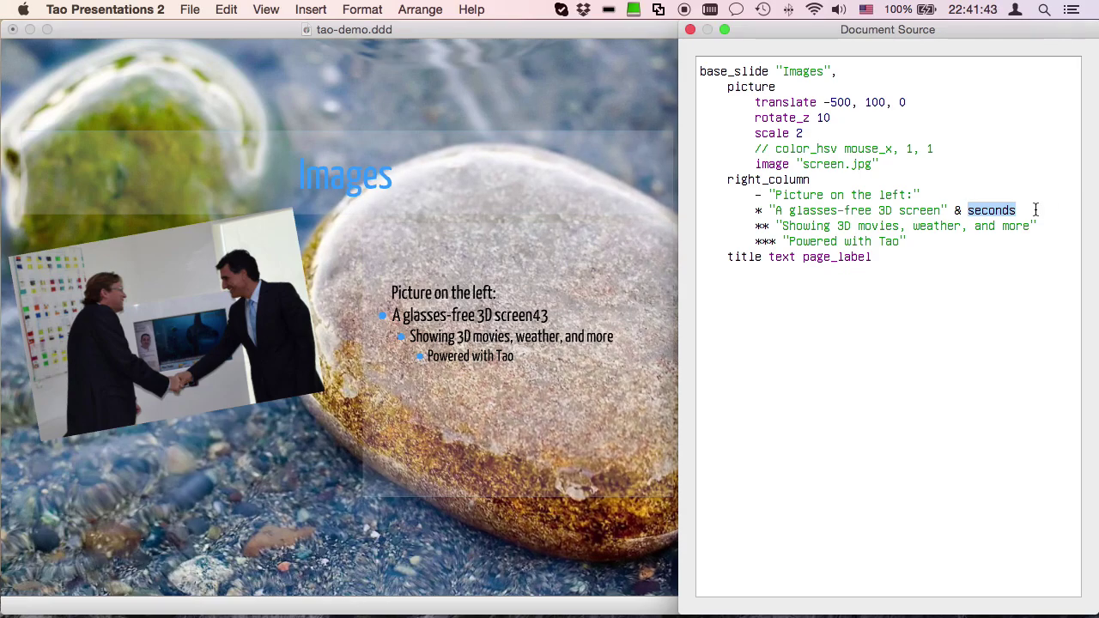
{"action": "key", "text": "BackSpace"}
{"action": "key", "text": "super+s"}
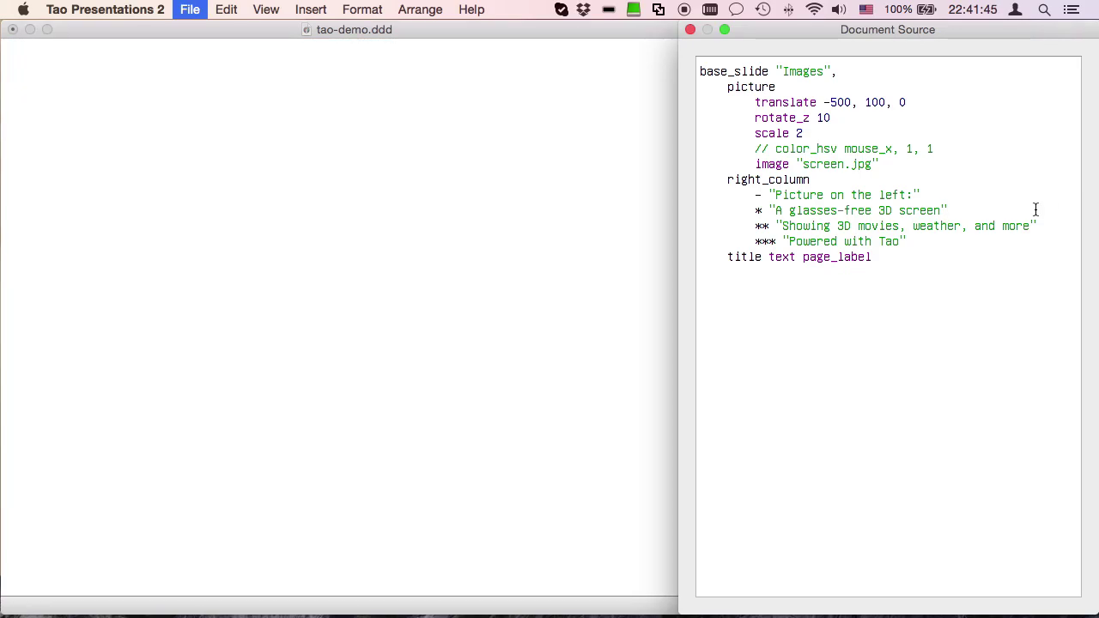
Advance to the Text, text, text slide and return focus to its source.
{"action": "left_click", "coordinate": [430, 358]}
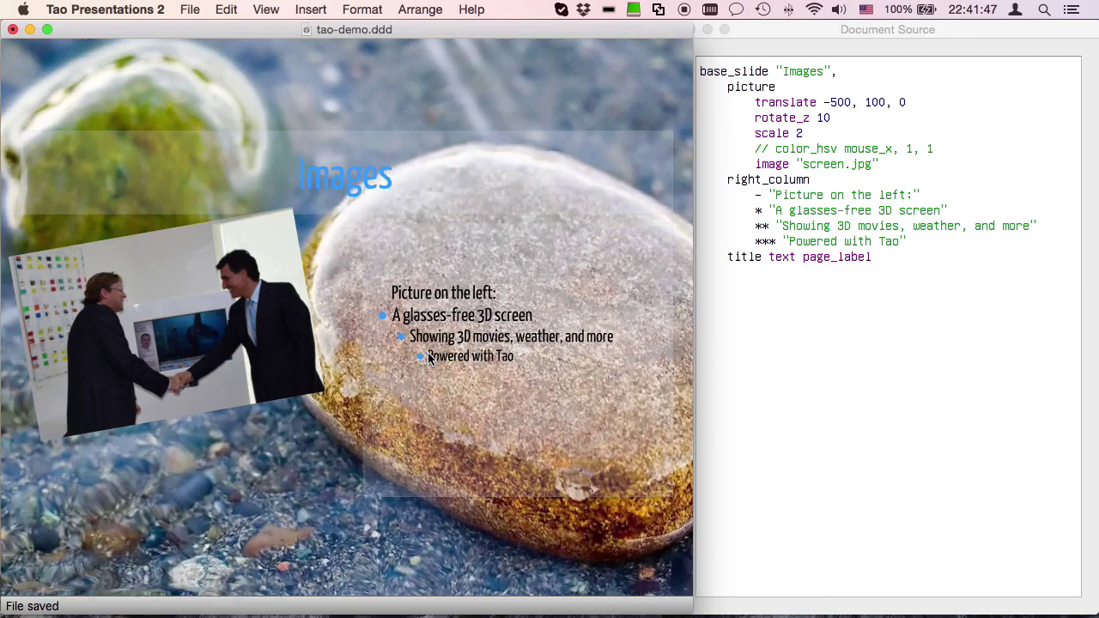
{"action": "key", "text": "Right"}
{"action": "left_click", "coordinate": [865, 367]}
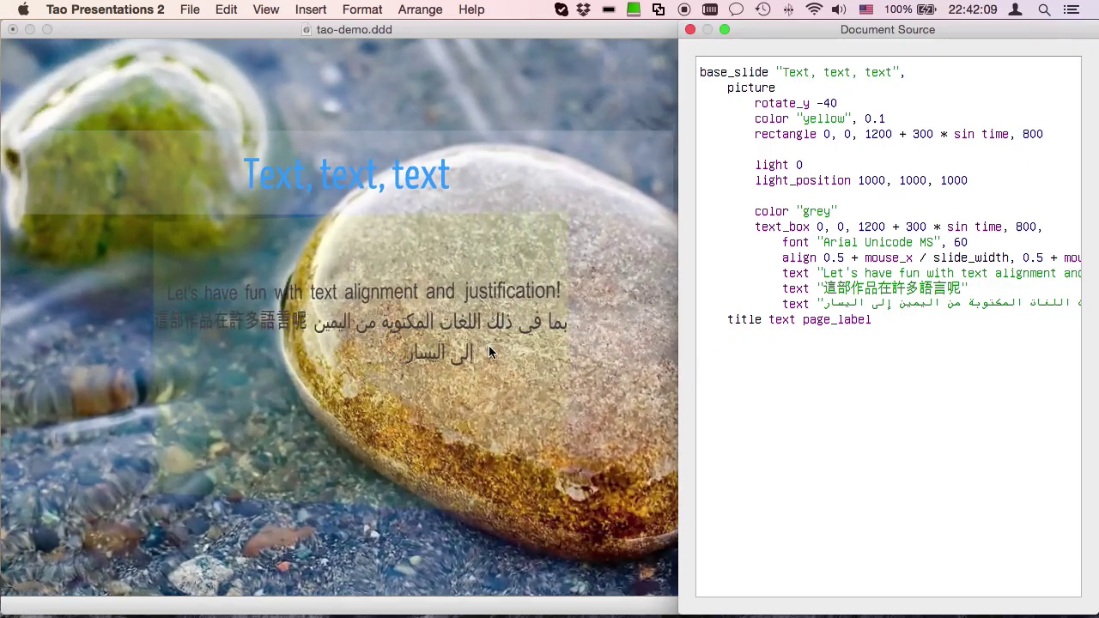
Move from the multilingual justified text slide to the extruded 3D text slide.
{"action": "left_click", "coordinate": [429, 362]}
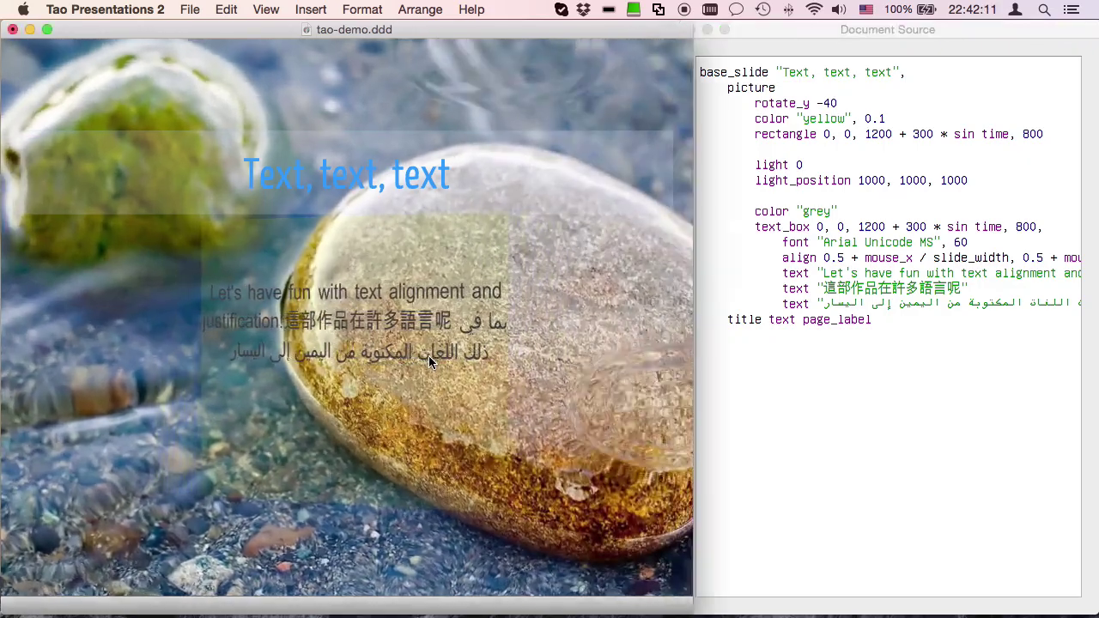
{"action": "key", "text": "Right"}
Preview the 3D text with extrude depth 500, then restore and save depth 50.
{"action": "left_click", "coordinate": [888, 358]}
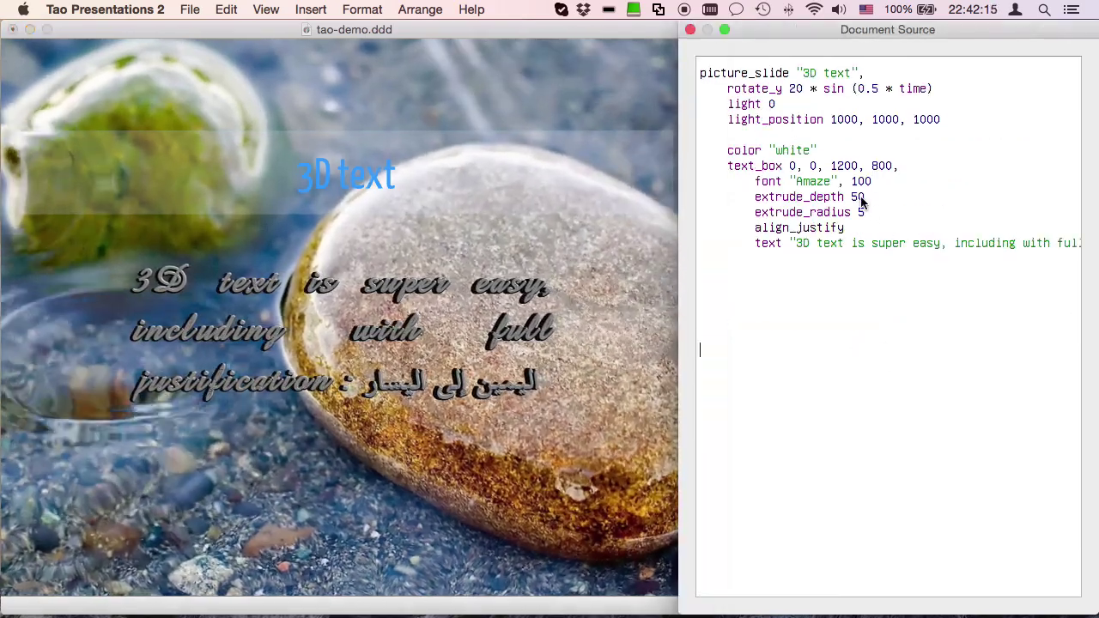
{"action": "left_click", "coordinate": [861, 198]}
{"action": "type", "text": "0"}
{"action": "key", "text": "ctrl+s"}
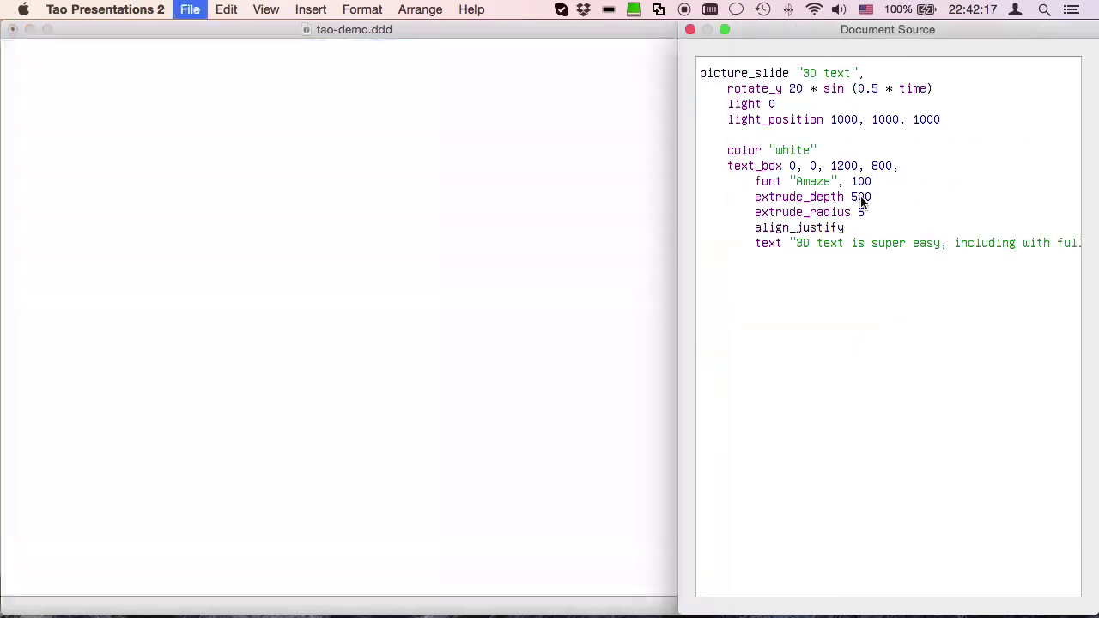
{"action": "key", "text": "BackSpace"}
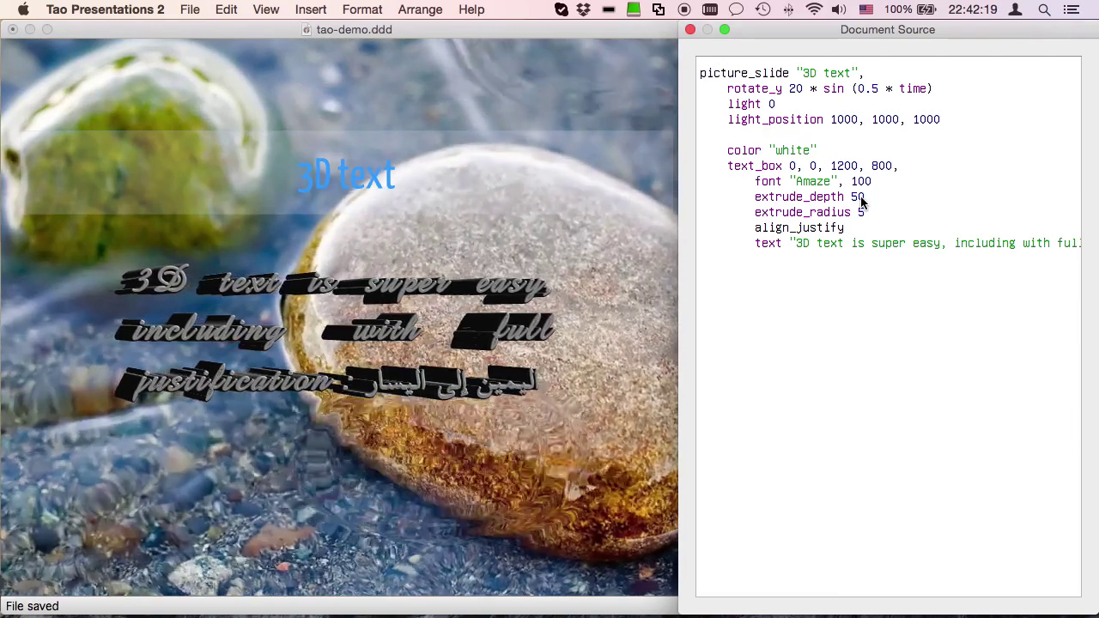
{"action": "key", "text": "ctrl+s"}
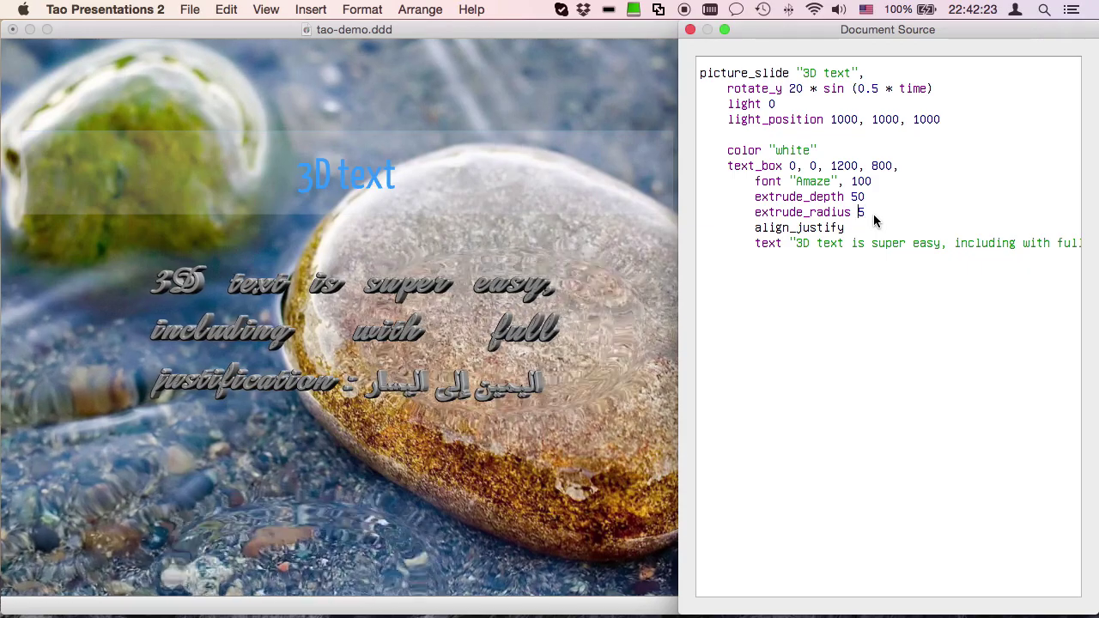
Try an extrude radius of 15, restore it to 5, and go to the 3D objects slide.
{"action": "type", "text": "1"}
{"action": "key", "text": "ctrl+s"}
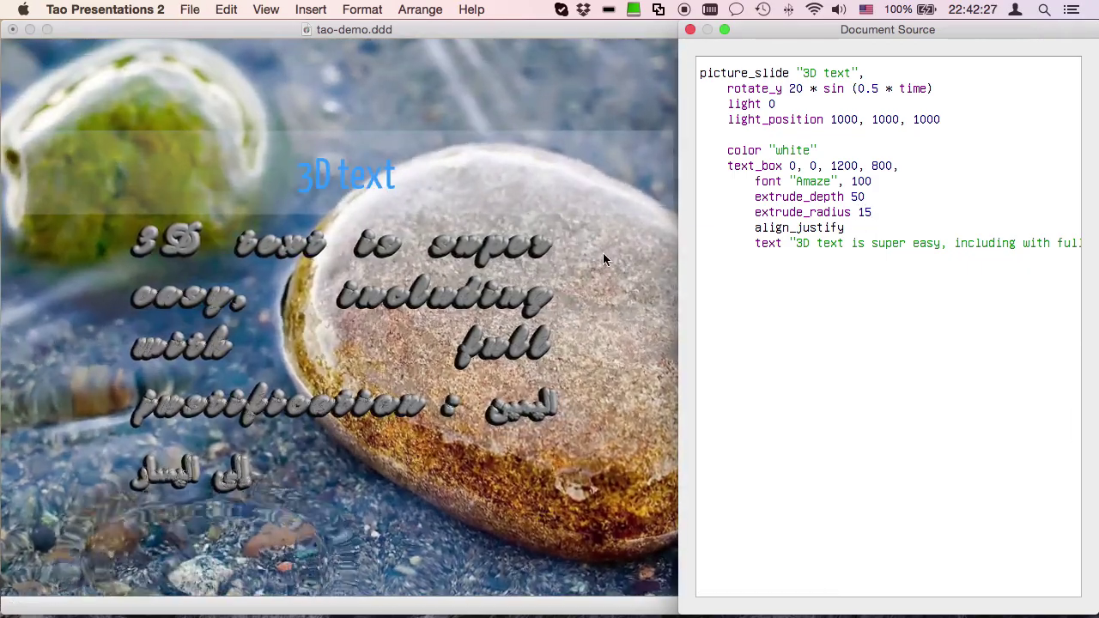
{"action": "key", "text": "BackSpace"}
{"action": "key", "text": "ctrl+s"}
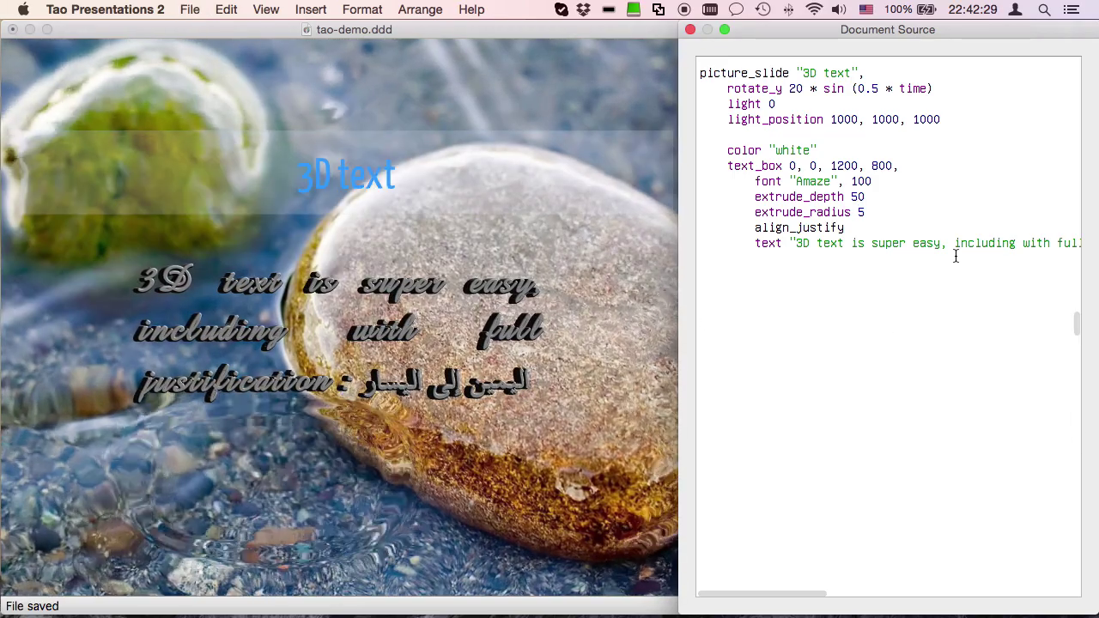
{"action": "left_click", "coordinate": [956, 256]}
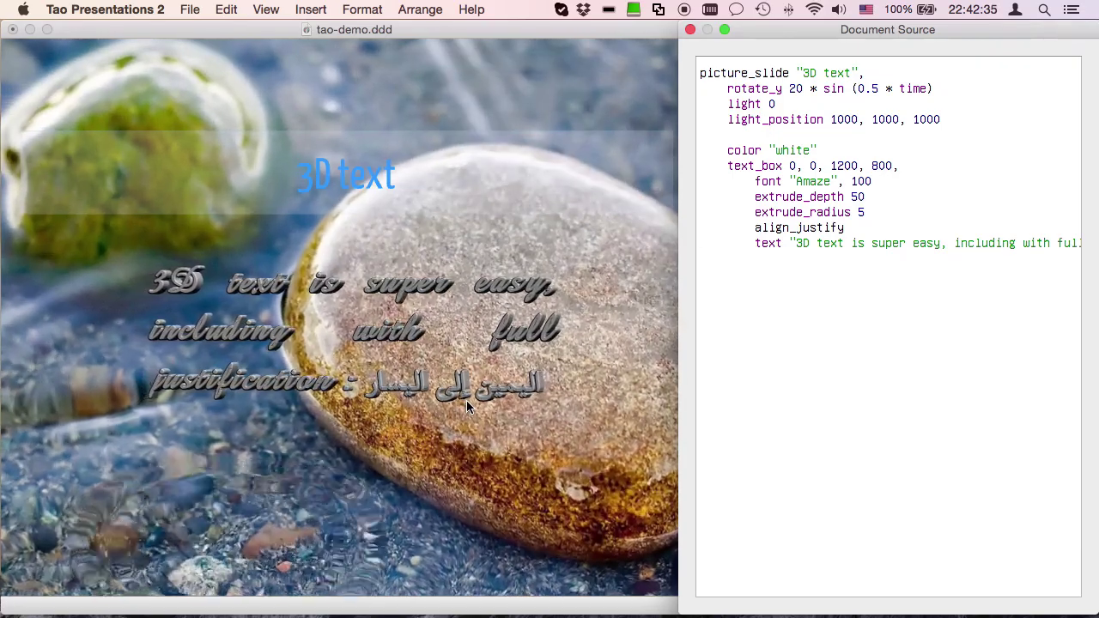
{"action": "left_click", "coordinate": [467, 400]}
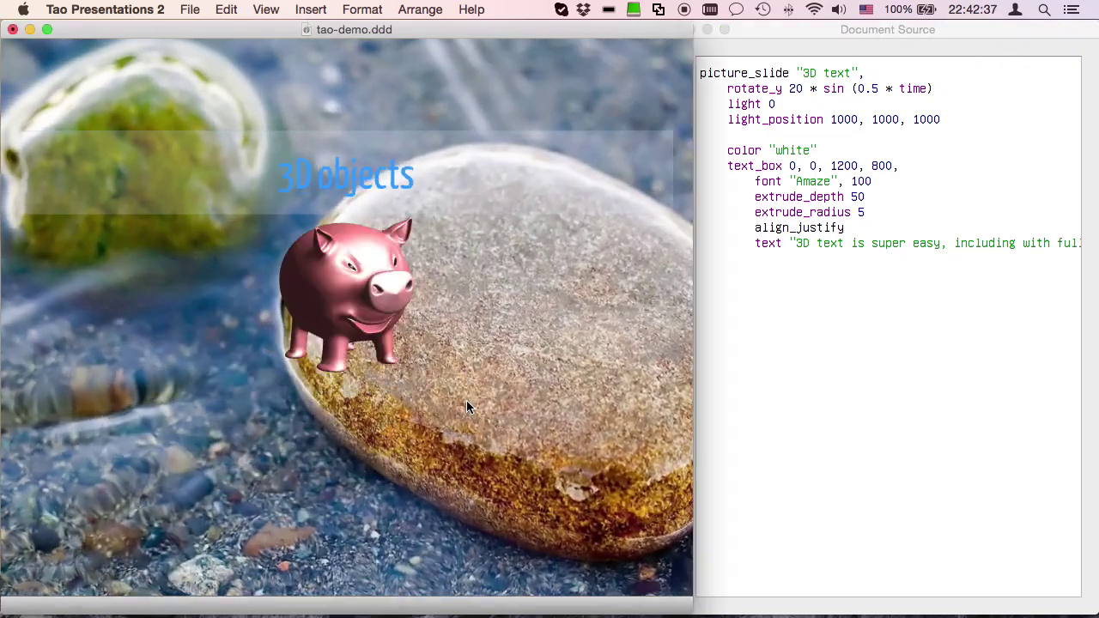
Highlight the tx -> 0 declaration and the := assignment in the pig's source code.
{"action": "left_click", "coordinate": [955, 305]}
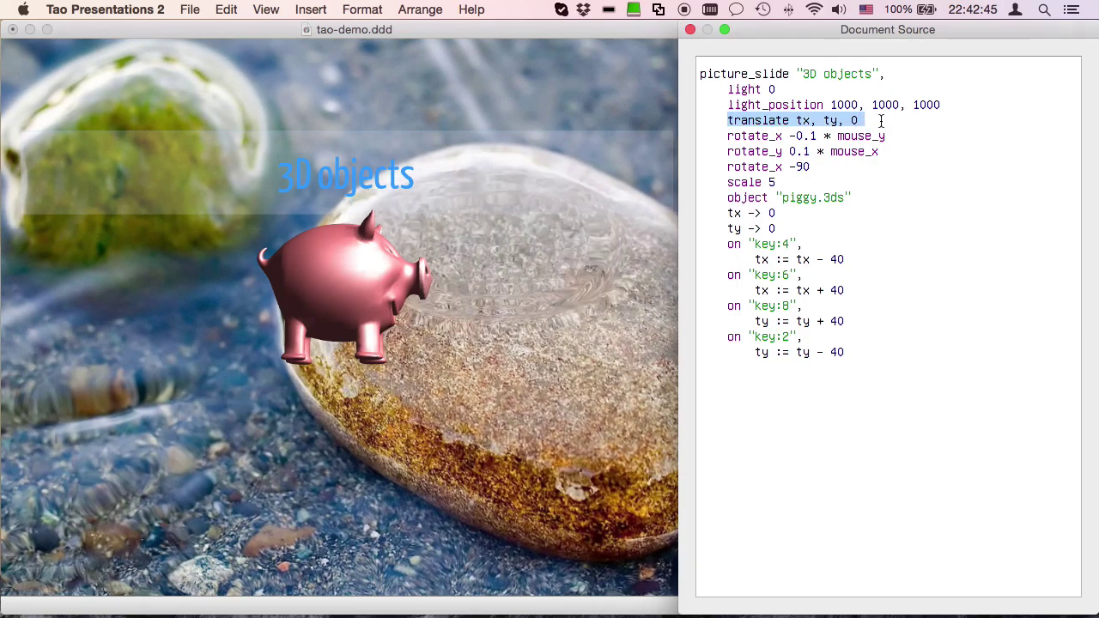
{"action": "left_click", "coordinate": [728, 215]}
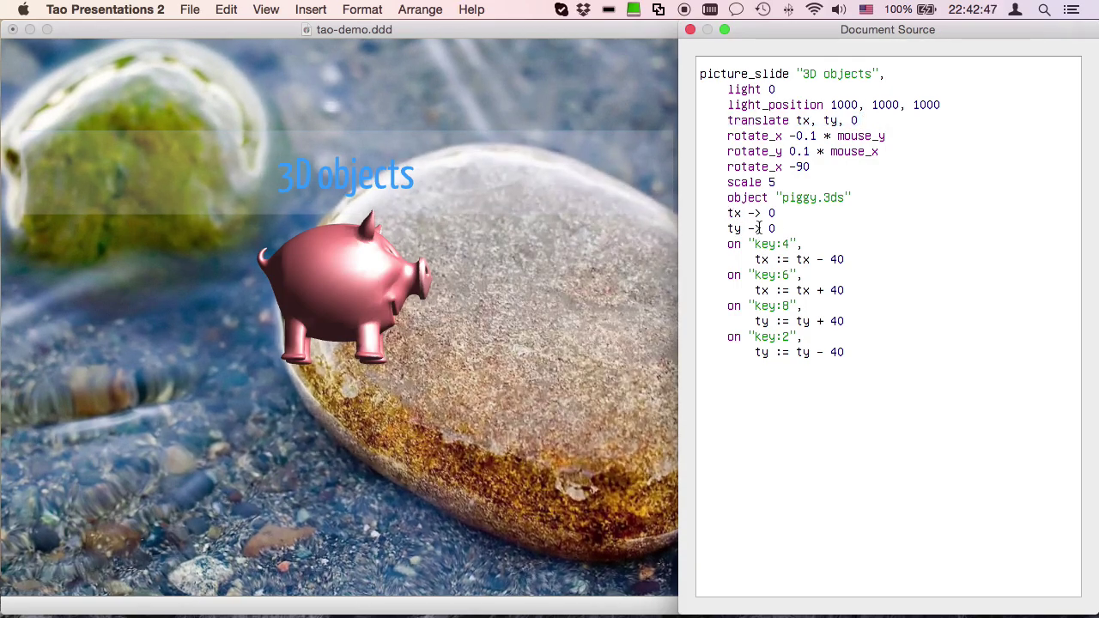
{"action": "left_click_drag", "start_coordinate": [749, 215], "coordinate": [763, 214]}
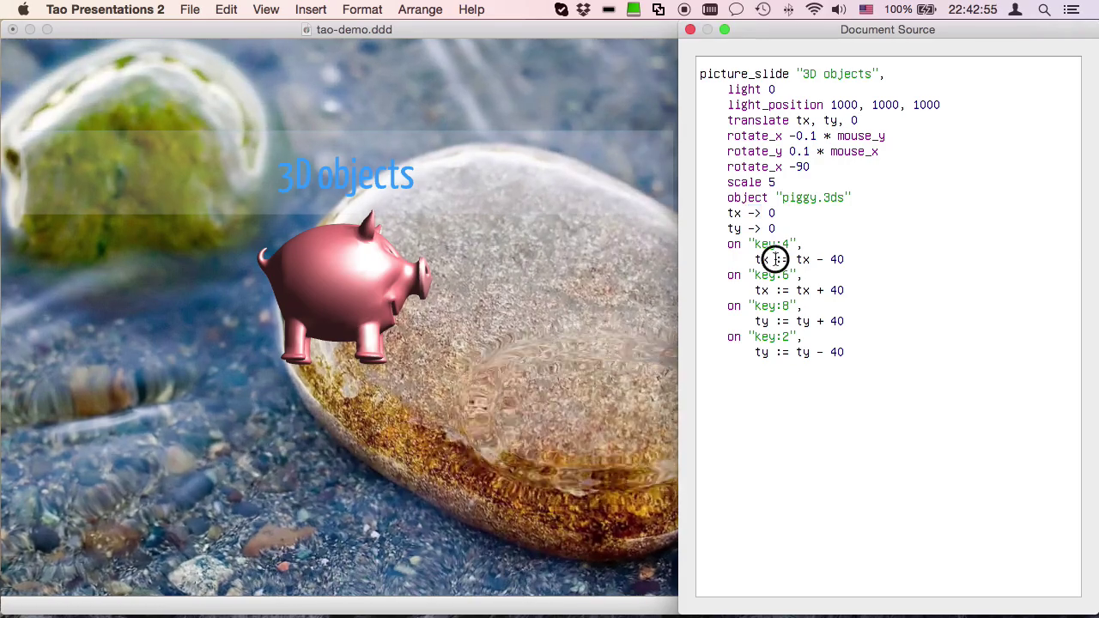
{"action": "left_click_drag", "start_coordinate": [776, 259], "coordinate": [793, 261]}
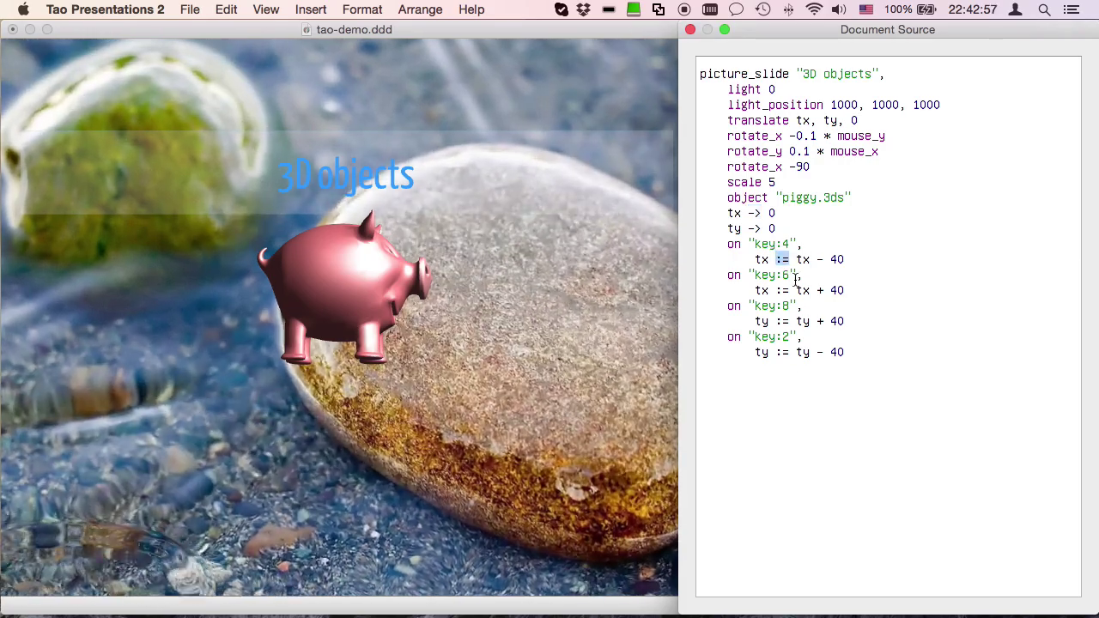
Move the pig around the slide with keypad keys 6, 4, 2 and 8.
{"action": "left_click", "coordinate": [542, 401]}
{"action": "key", "text": "6"}
{"action": "key", "text": "6"}
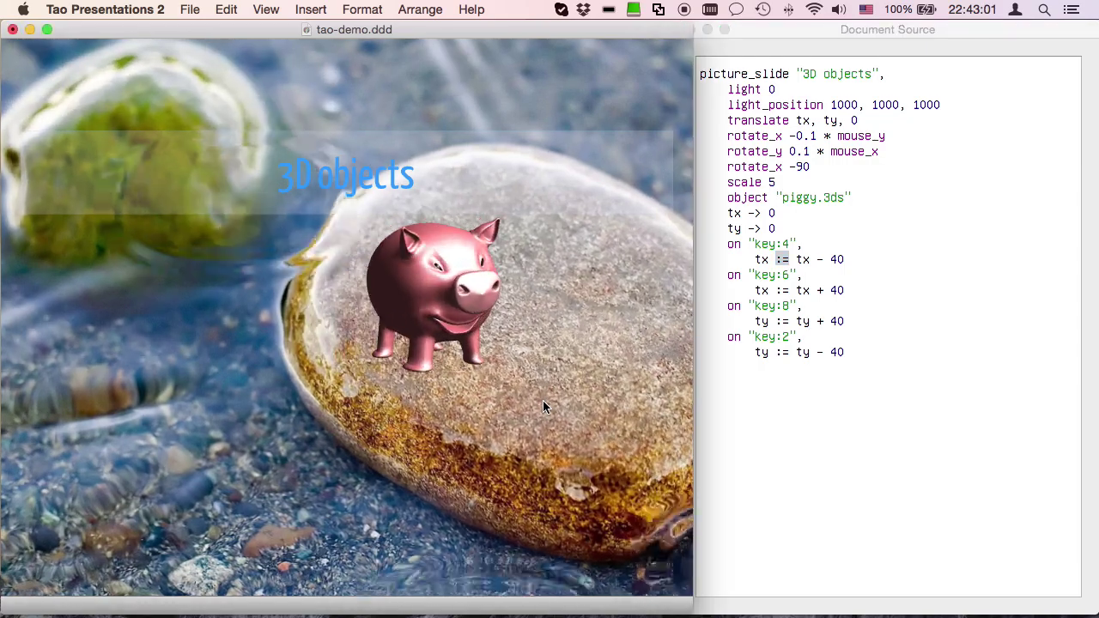
{"action": "key", "text": "4"}
{"action": "key", "text": "4"}
{"action": "key", "text": "2"}
{"action": "key", "text": "8"}
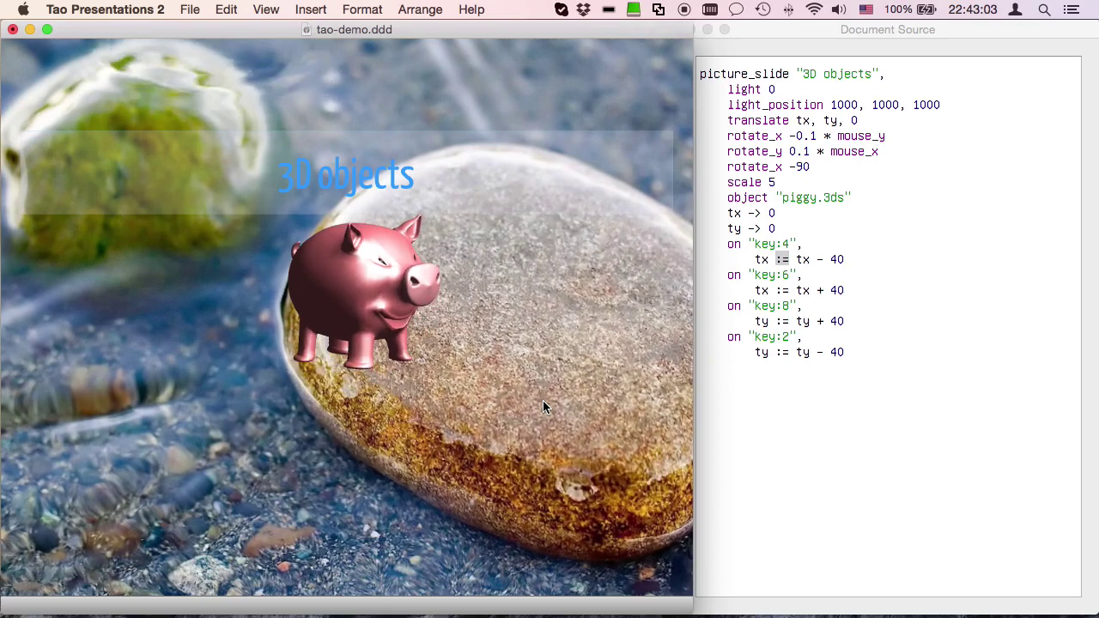
{"action": "key", "text": "4"}
{"action": "key", "text": "6"}
Highlight the key:4 handler in the source, then advance to the Point clouds slide.
{"action": "left_click", "coordinate": [935, 341]}
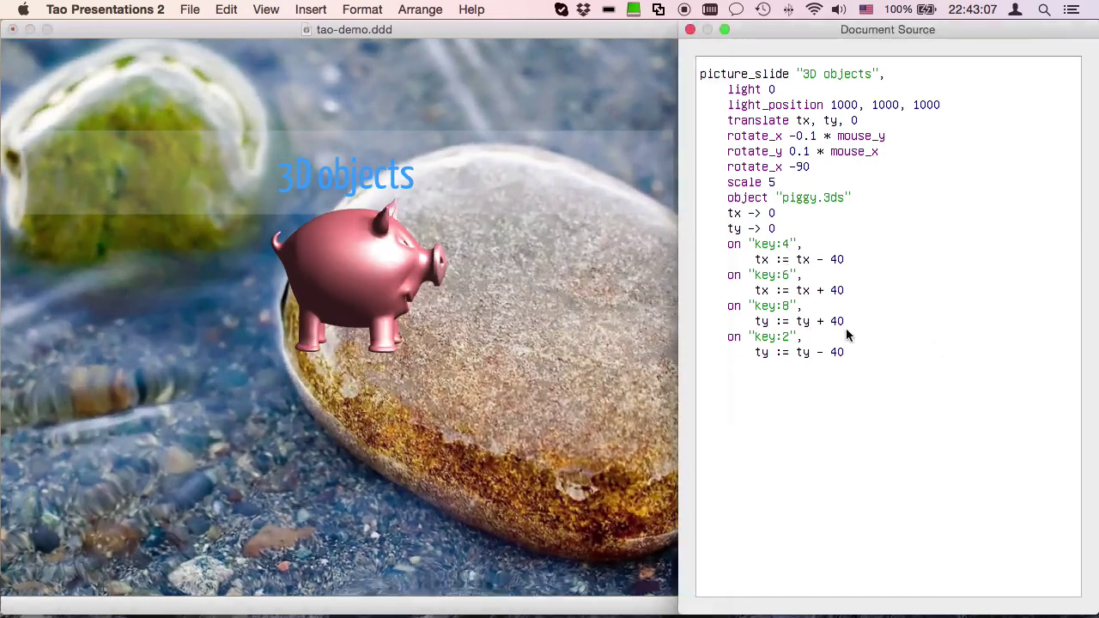
{"action": "left_click", "coordinate": [757, 244]}
{"action": "left_click_drag", "start_coordinate": [758, 244], "coordinate": [789, 246]}
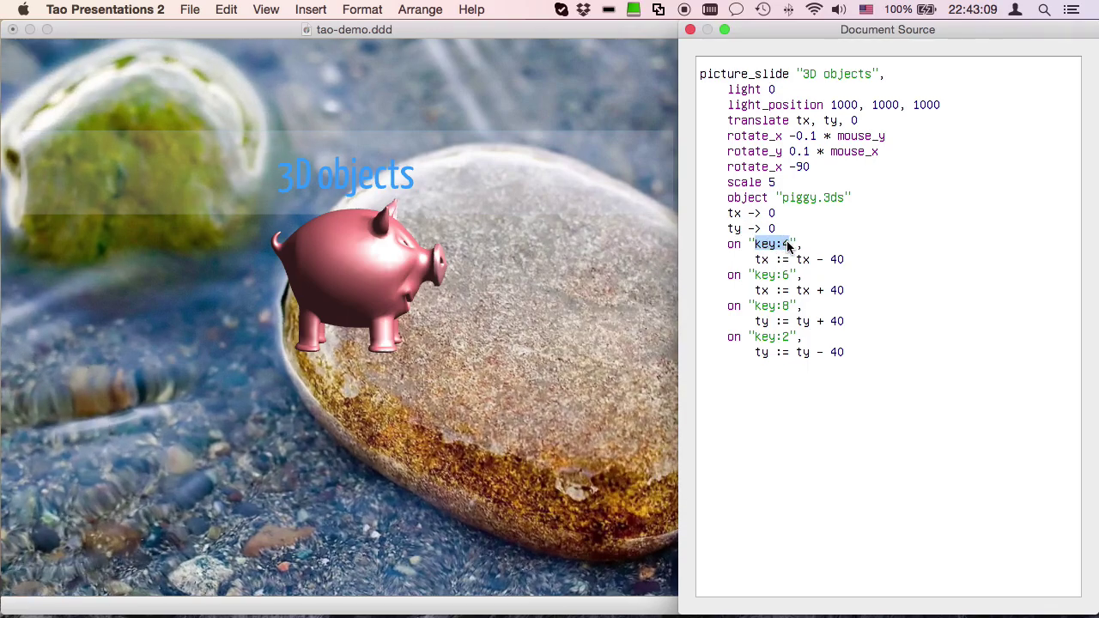
{"action": "key", "text": "Page_Down"}
{"action": "left_click", "coordinate": [418, 278]}
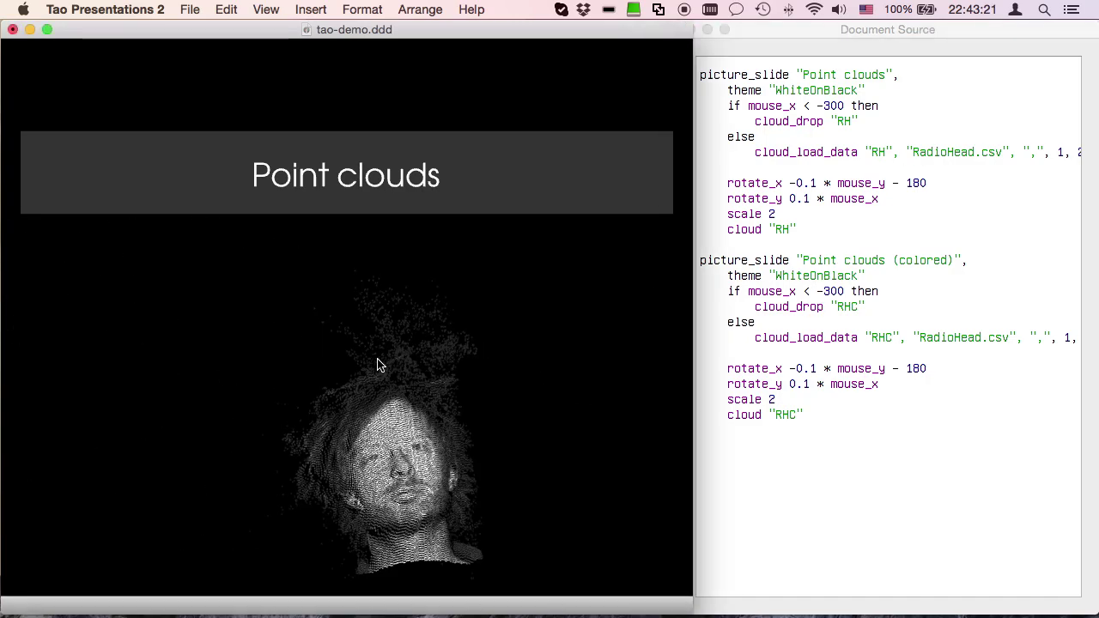
Advance past the colored point cloud slide and scroll the source to the 3D Star Chart code.
{"action": "key", "text": "Right"}
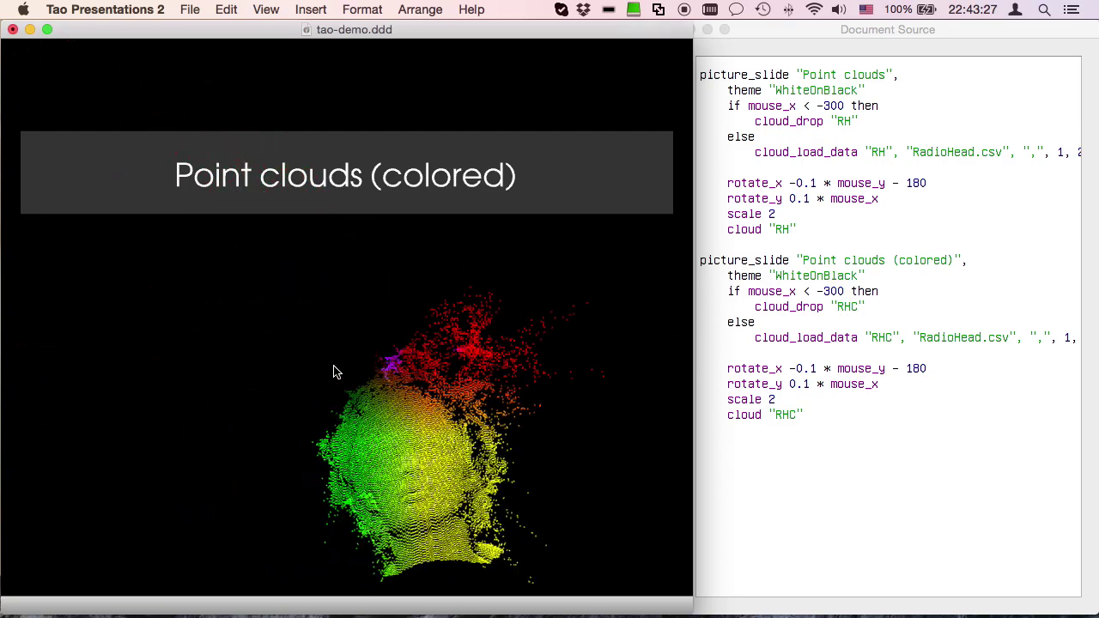
{"action": "left_click", "coordinate": [824, 354]}
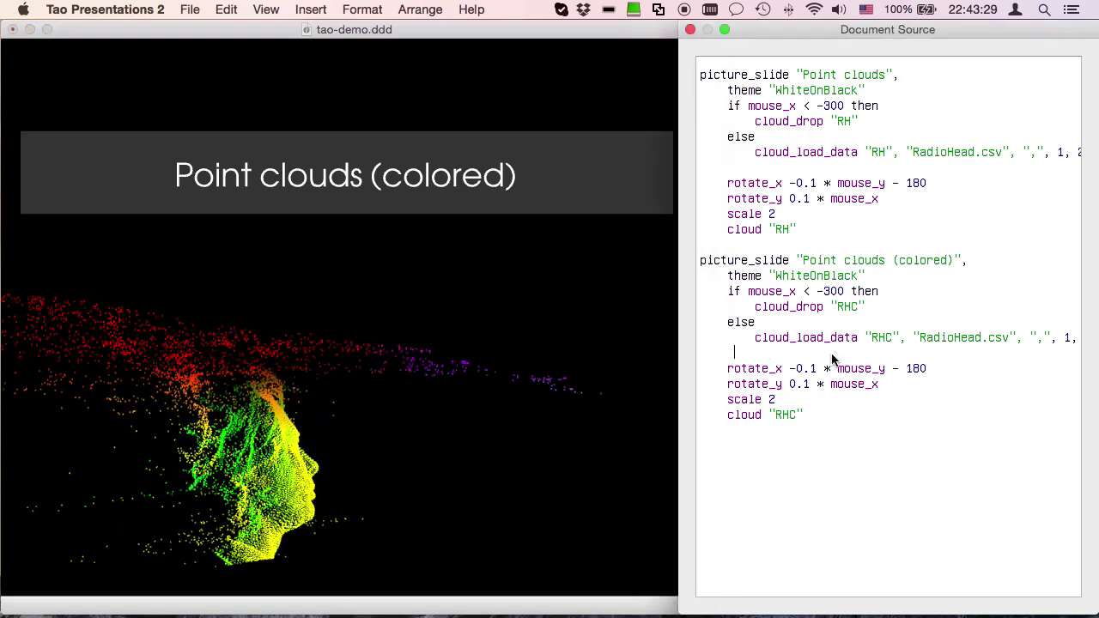
{"action": "scroll", "coordinate": [831, 360], "scroll_direction": "down", "scroll_amount": 10}
{"action": "left_click", "coordinate": [337, 329]}
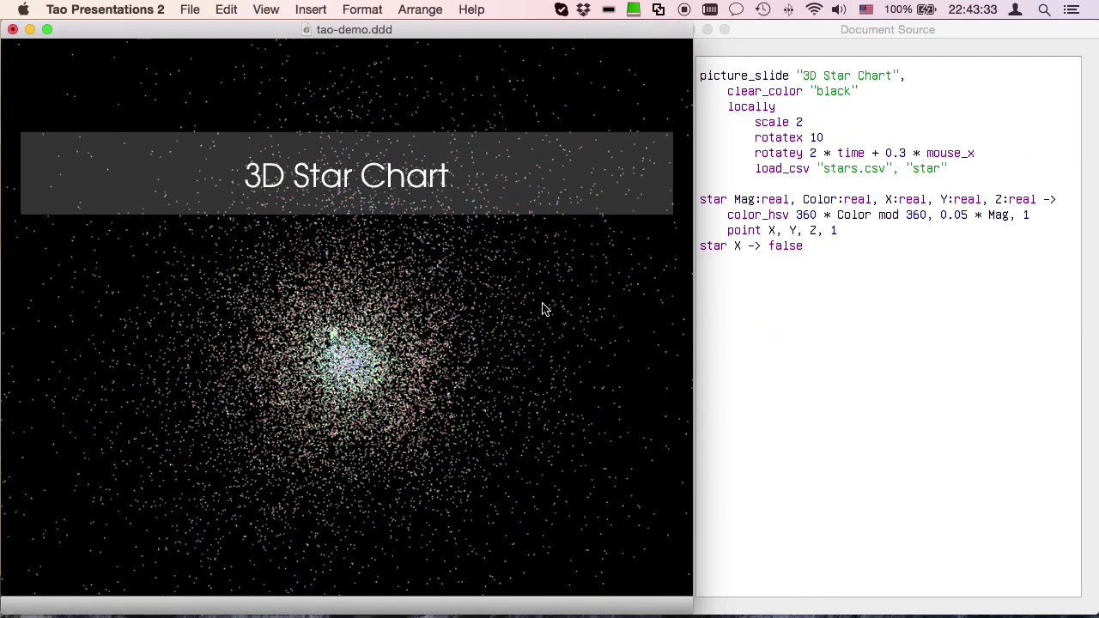
Change the color_hsv saturation factor from 0.05 to 0.5 and save.
{"action": "left_click", "coordinate": [964, 216]}
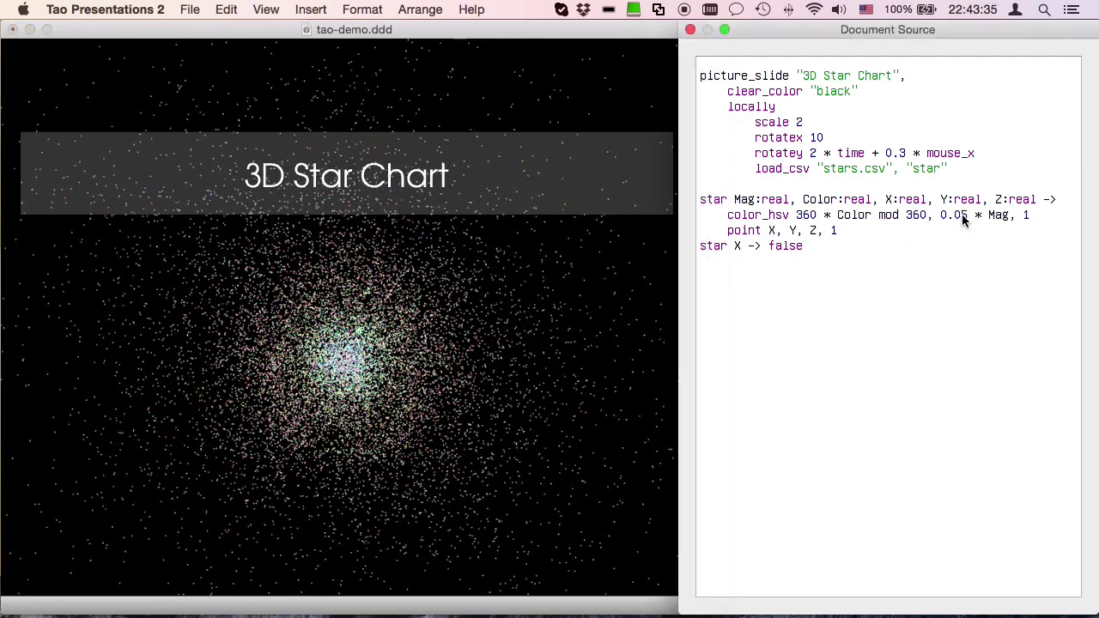
{"action": "key", "text": "BackSpace"}
{"action": "key", "text": "super+s"}
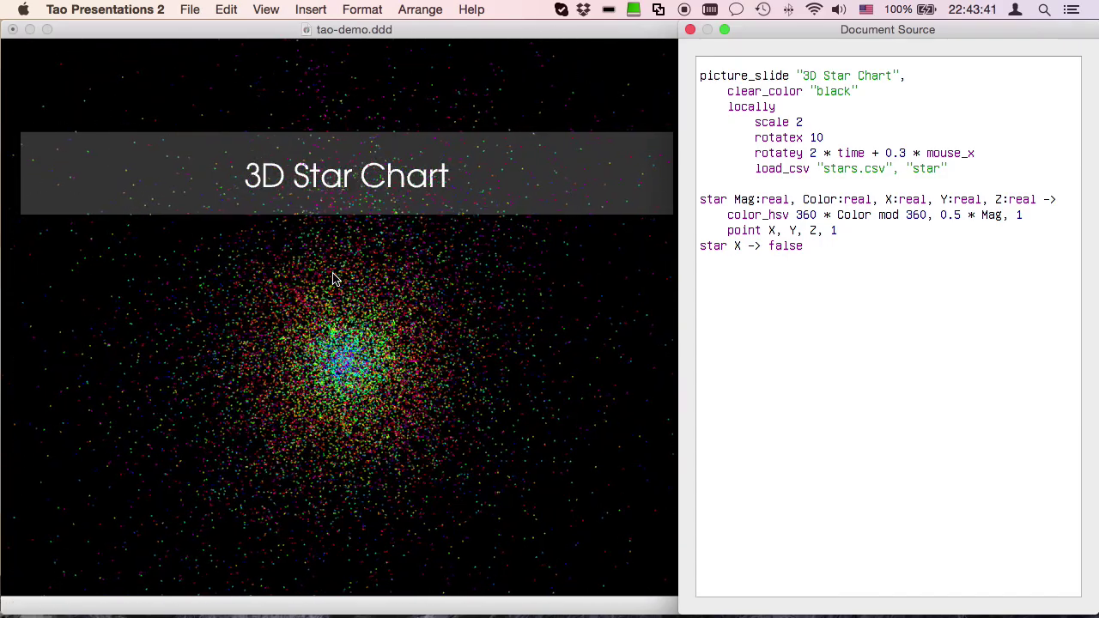
{"action": "key", "text": "super+Tab"}
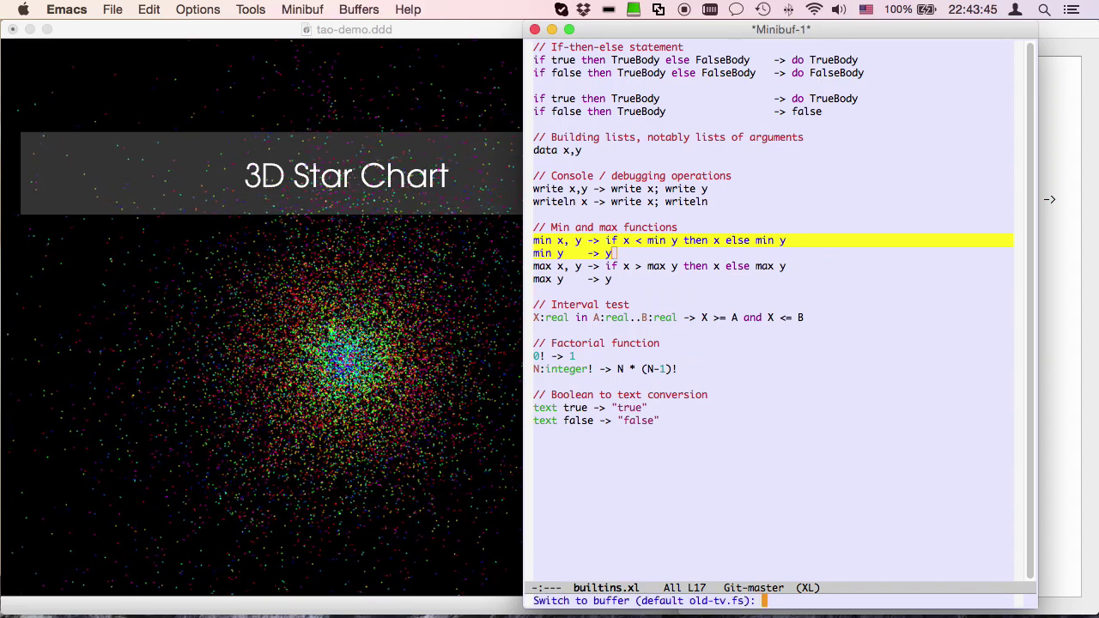
Cut stars.csv down to nine stars, then yank the deleted rows back.
{"action": "key", "text": "Return"}
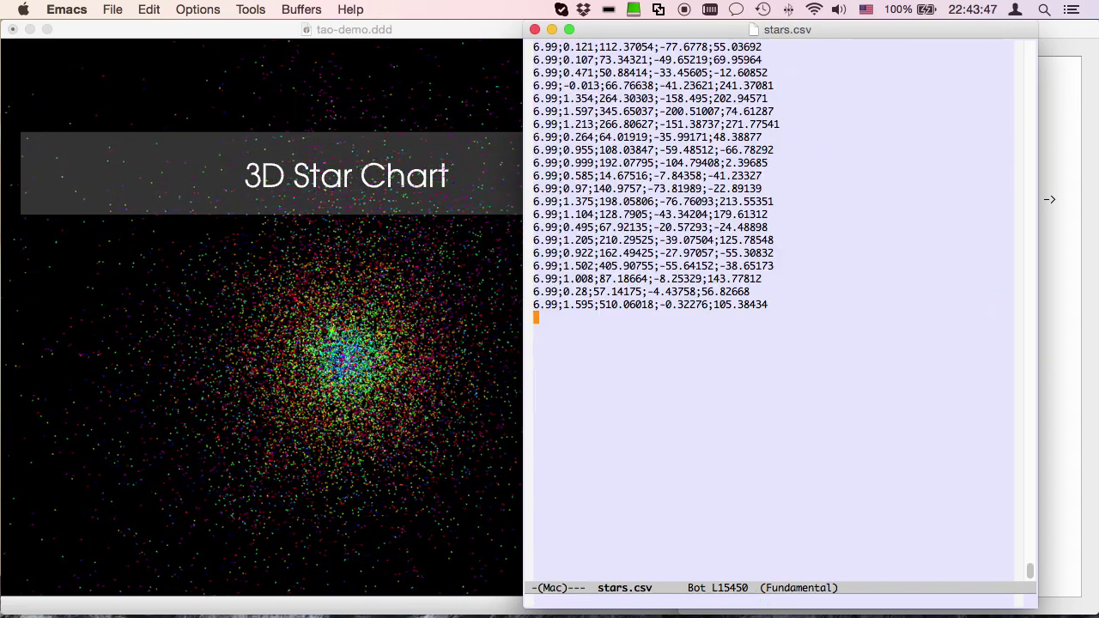
{"action": "key", "text": "alt+less"}
{"action": "key", "text": "Down"}
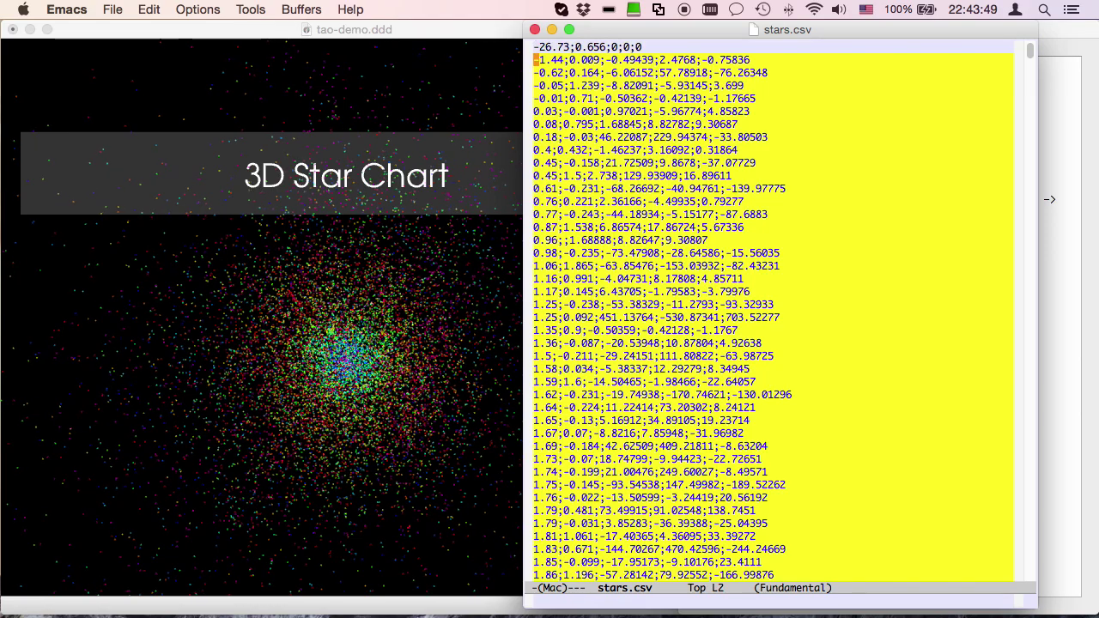
{"action": "key", "text": "ctrl+w"}
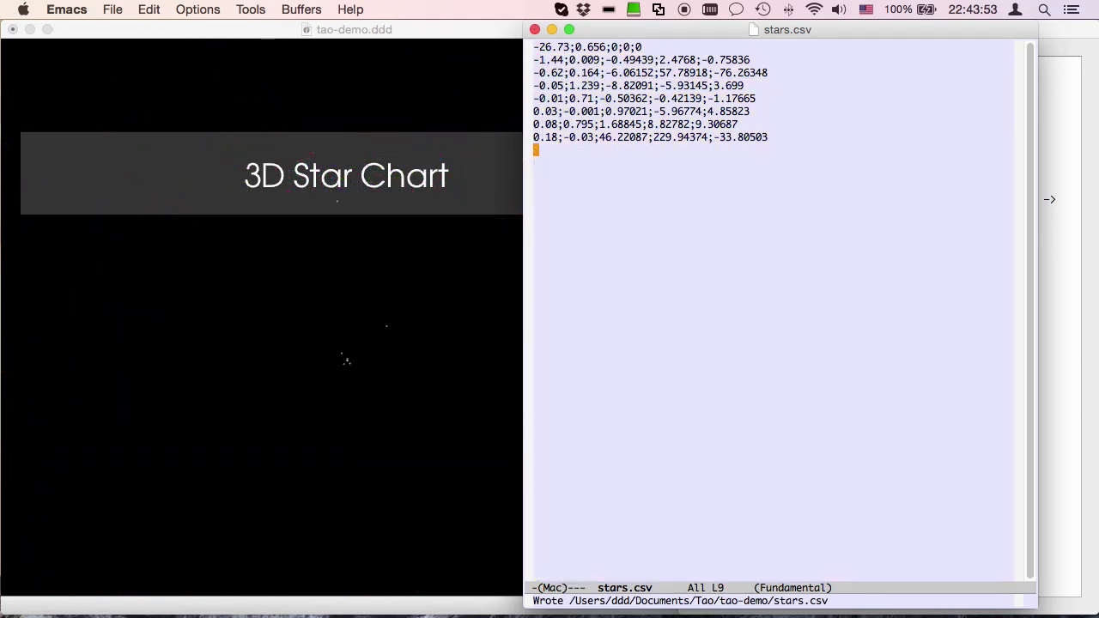
{"action": "key", "text": "ctrl+y"}
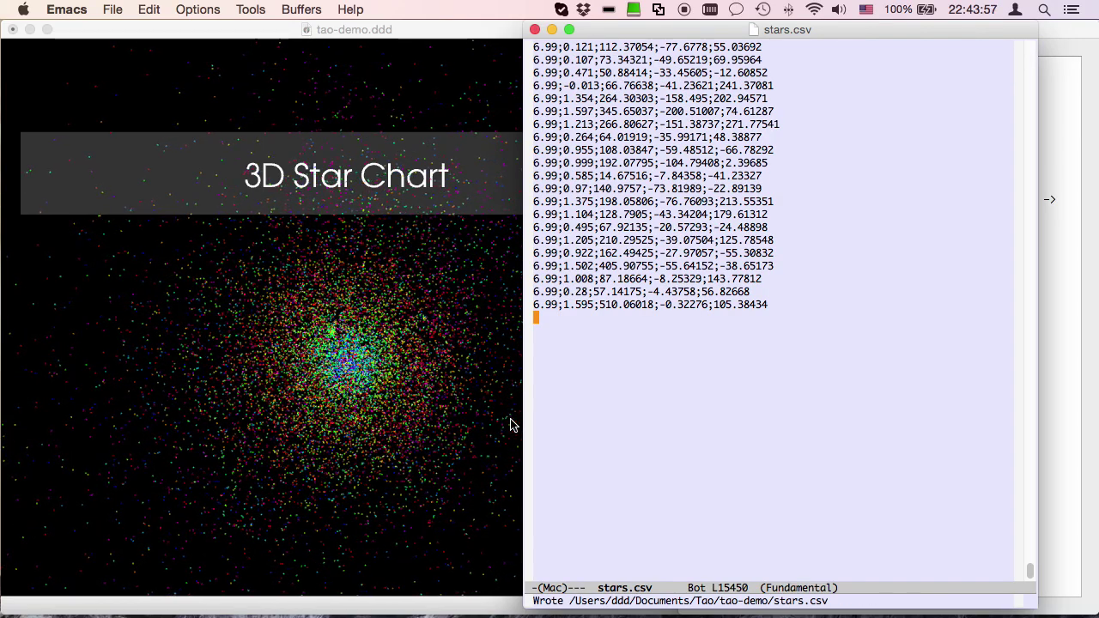
{"action": "left_click", "coordinate": [395, 401]}
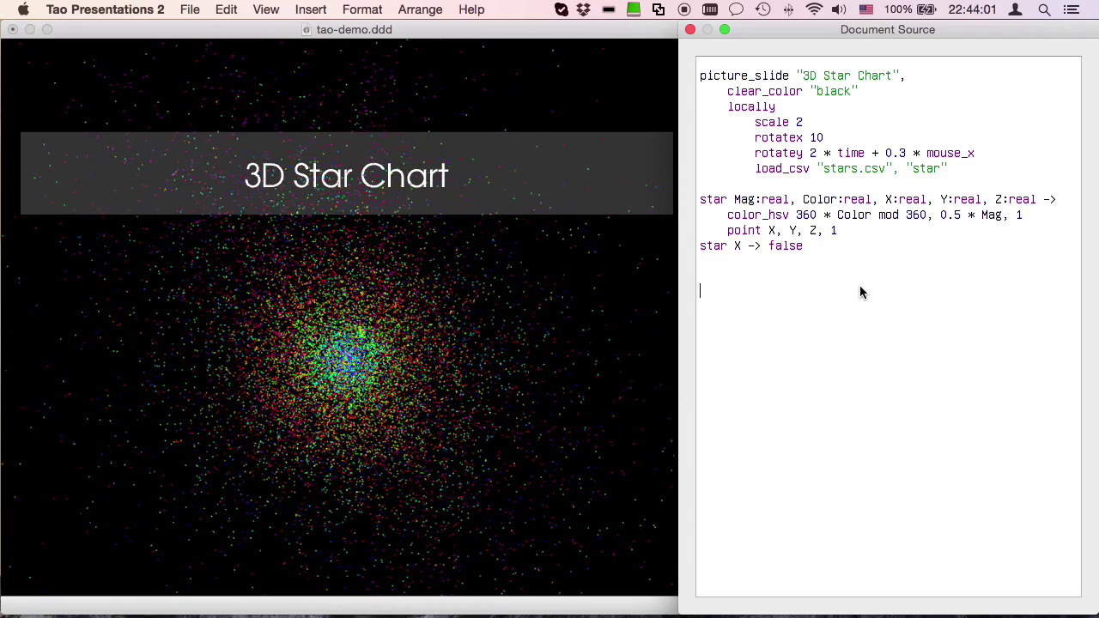
Play the Movies slide and highlight its movie_set_volume command.
{"action": "scroll", "coordinate": [859, 289], "scroll_direction": "down", "scroll_amount": 10}
{"action": "left_click", "coordinate": [219, 359]}
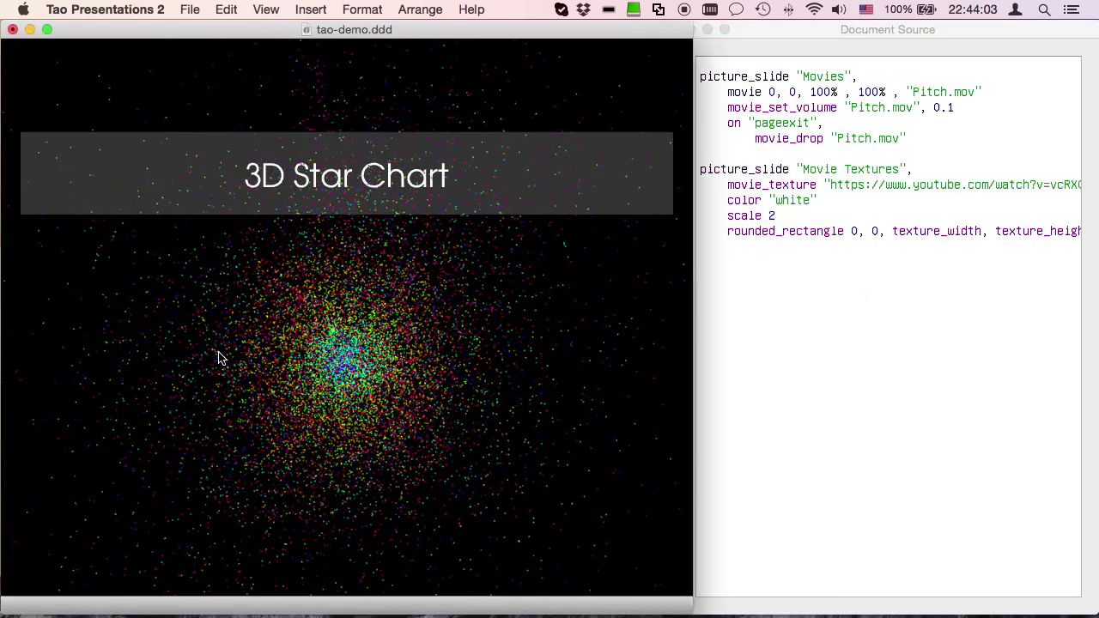
{"action": "key", "text": "Right"}
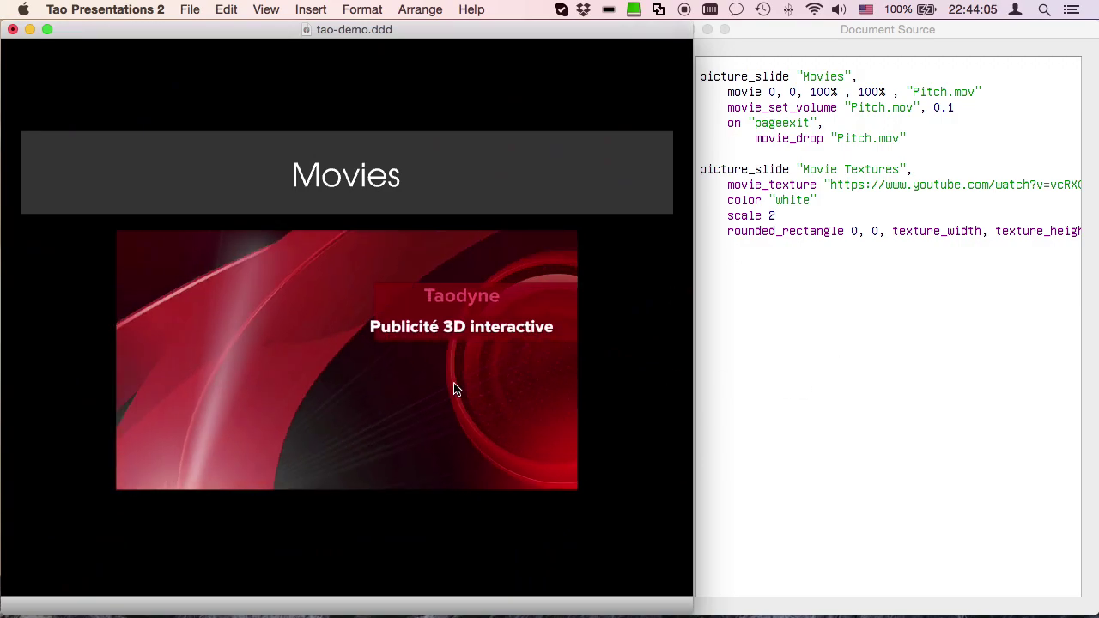
{"action": "double_click", "coordinate": [749, 108]}
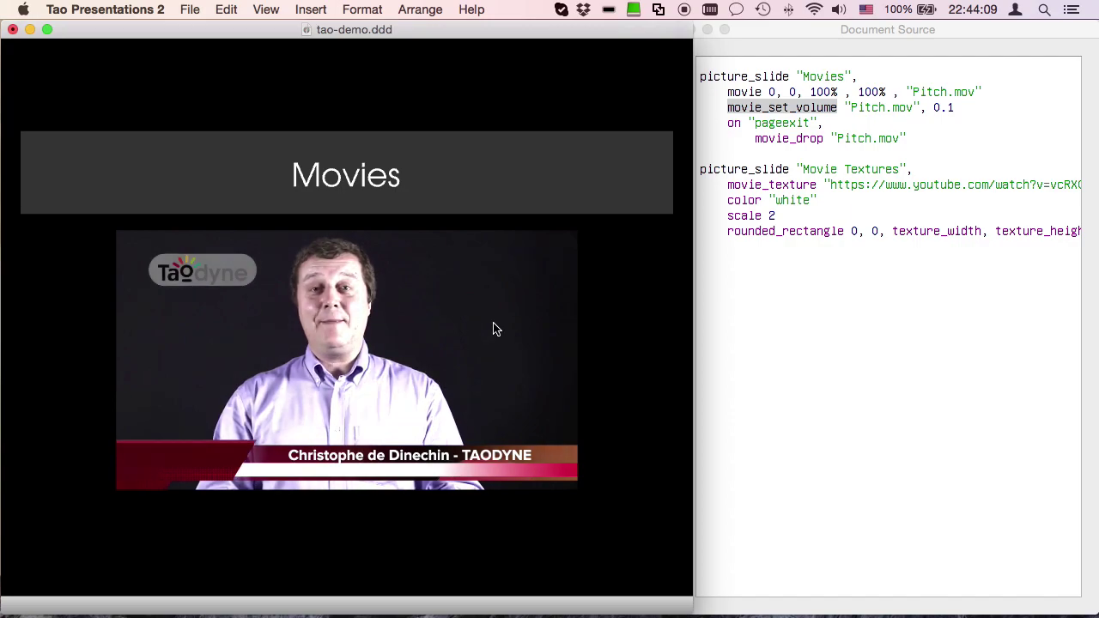
Advance to the Movie Textures slide and highlight its movie_texture line in the source.
{"action": "key", "text": "Right"}
{"action": "left_click", "coordinate": [925, 314]}
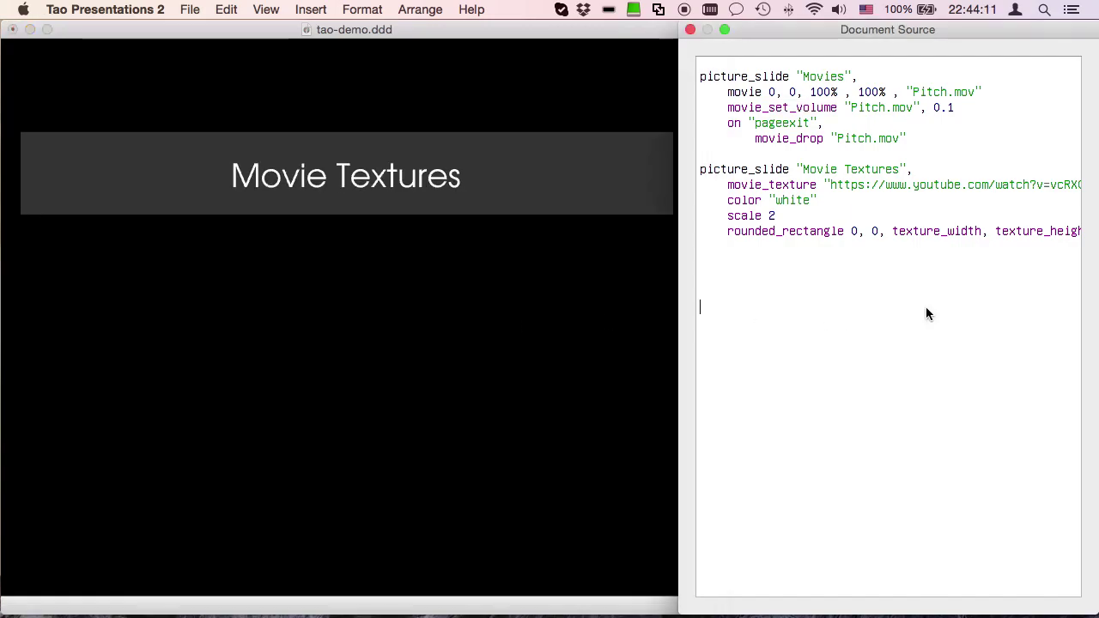
{"action": "left_click", "coordinate": [578, 358]}
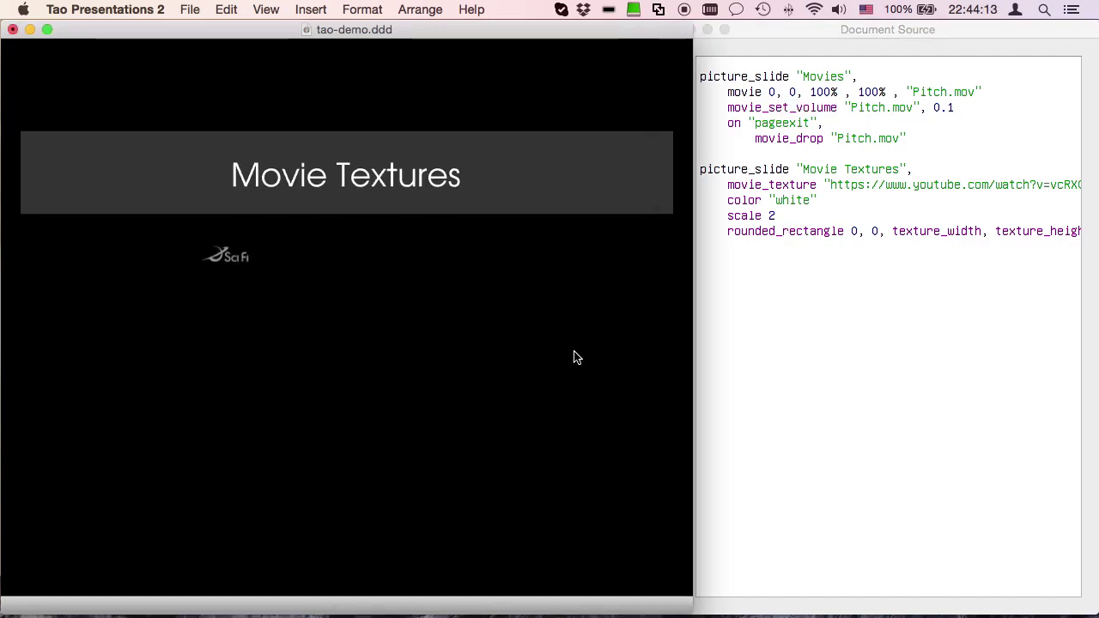
{"action": "left_click", "coordinate": [855, 185]}
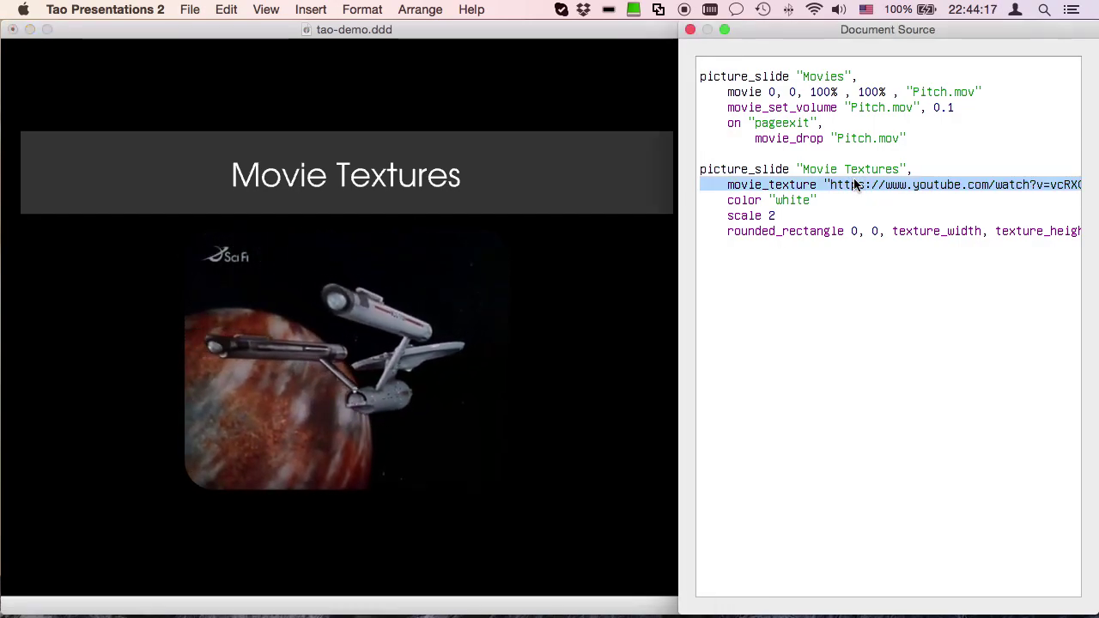
{"action": "left_click", "coordinate": [613, 317]}
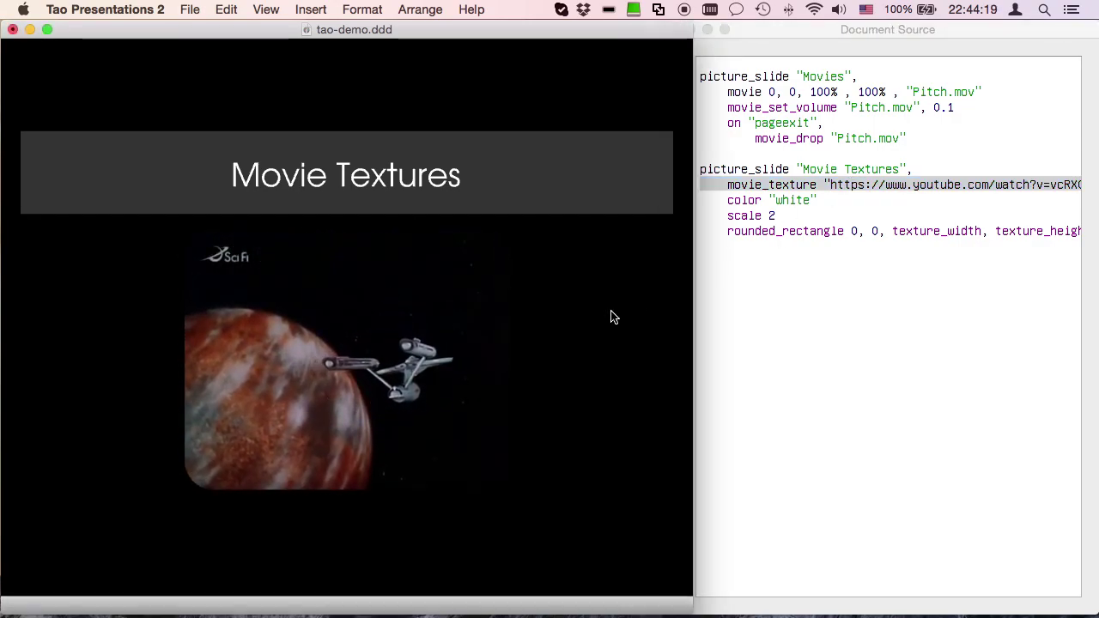
{"action": "left_click", "coordinate": [828, 279]}
Show the Dynamic shaders slide with the old-TV scanline effect and highlight its shader definition.
{"action": "key", "text": "super+v"}
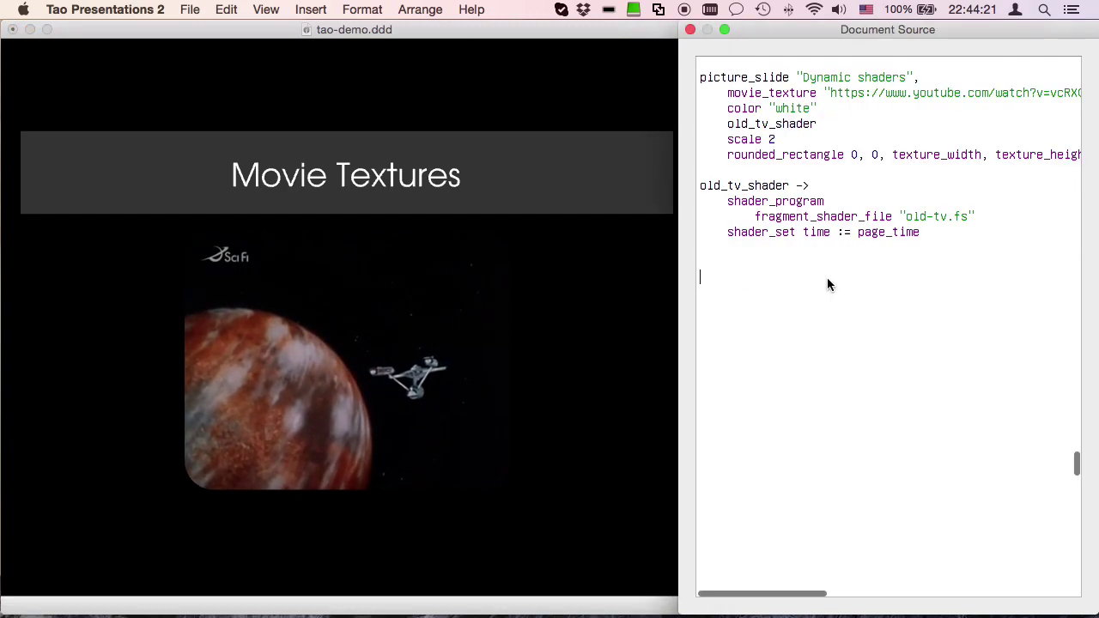
{"action": "left_click", "coordinate": [612, 348]}
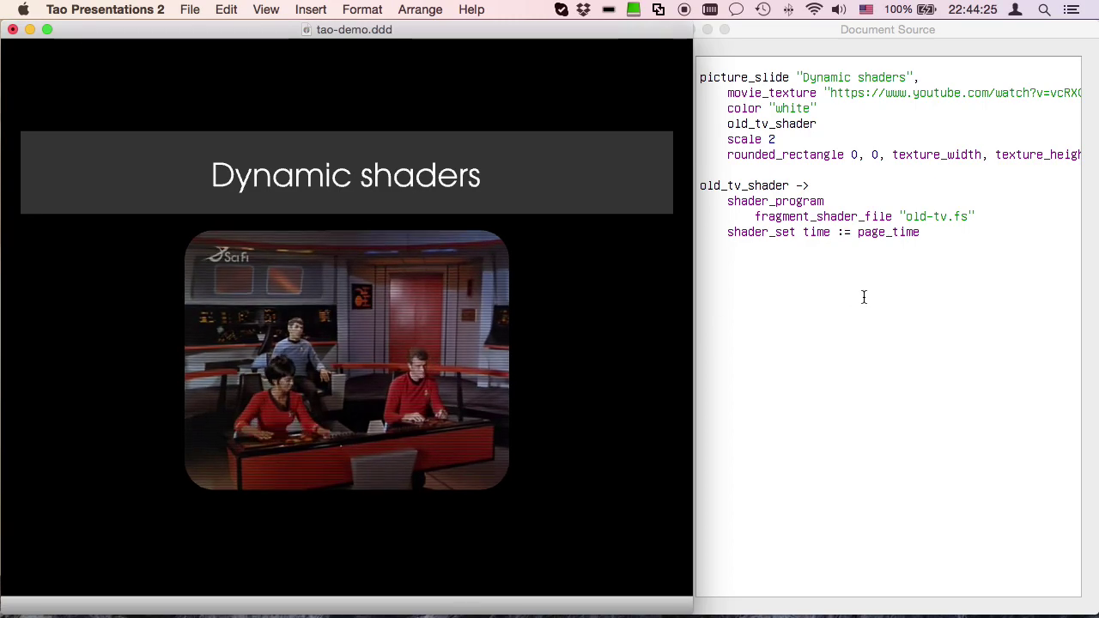
{"action": "double_click", "coordinate": [758, 124]}
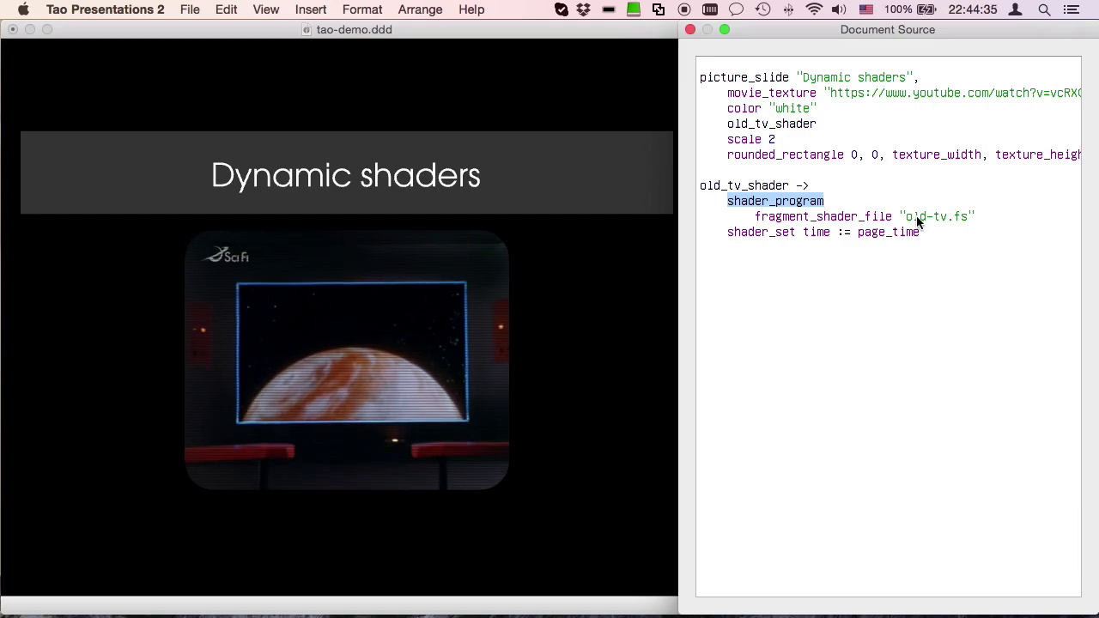
{"action": "key", "text": "cmd+Tab"}
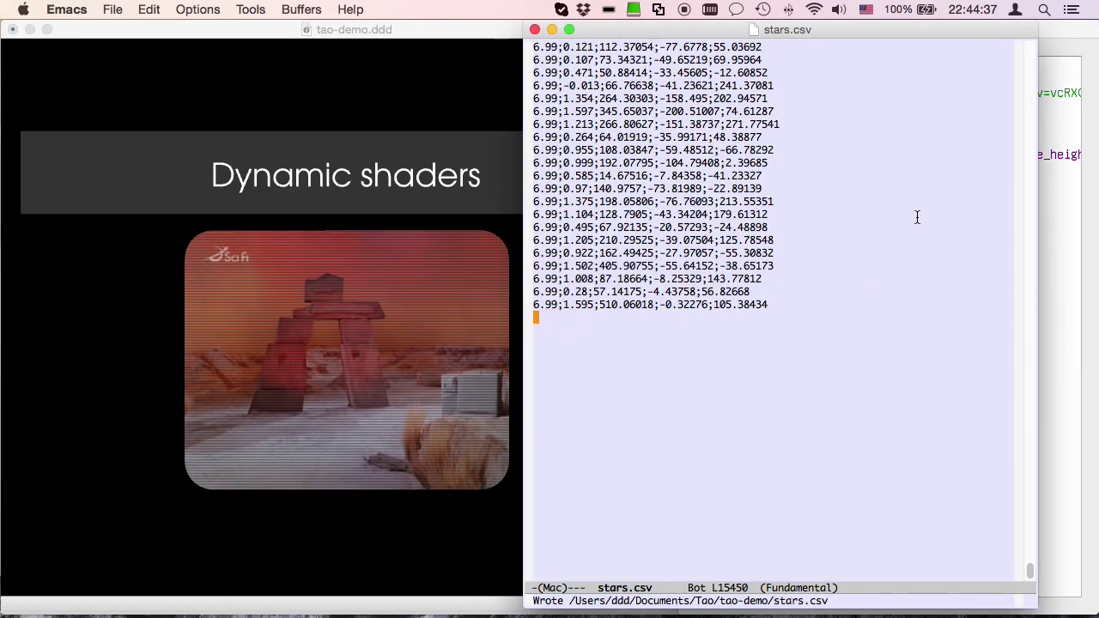
Open old-tv.fs, preview scanline frequency 60.0, then restore and save 600.0.
{"action": "key", "text": "ctrl+x"}
{"action": "key", "text": "b"}
{"action": "type", "text": "old-tv.fs"}
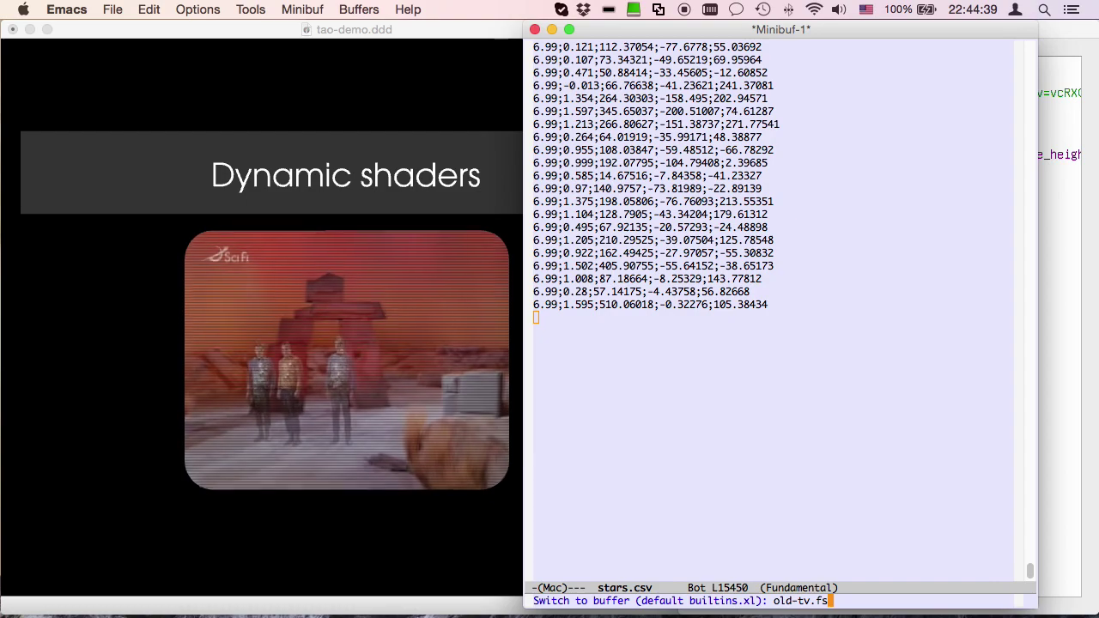
{"action": "key", "text": "Return"}
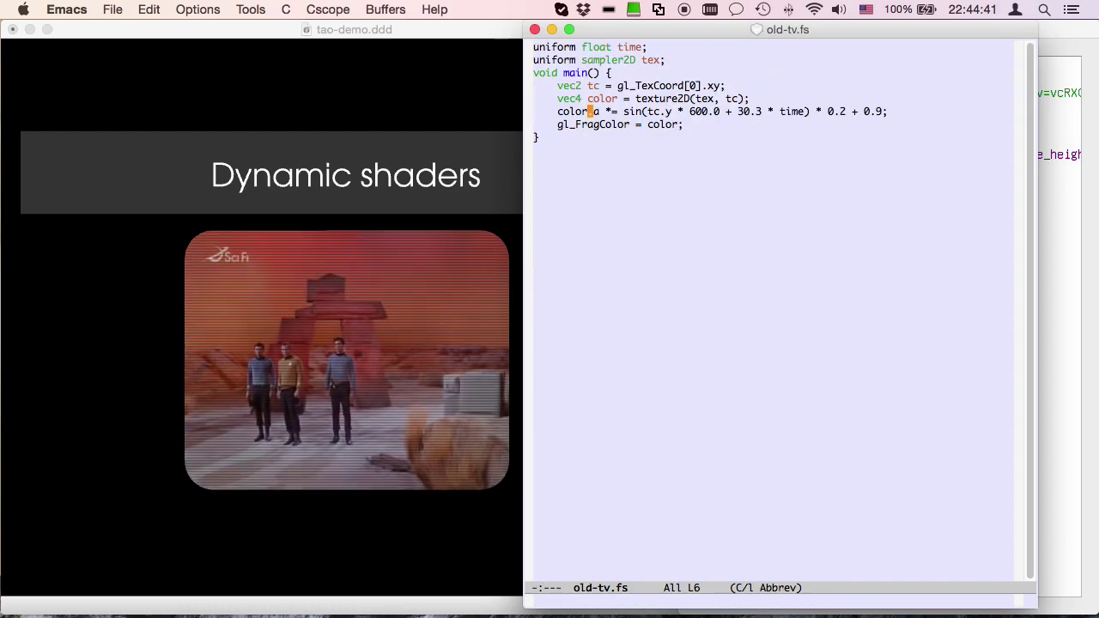
{"action": "key", "text": "ctrl+d"}
{"action": "key", "text": "ctrl+x"}
{"action": "key", "text": "ctrl+s"}
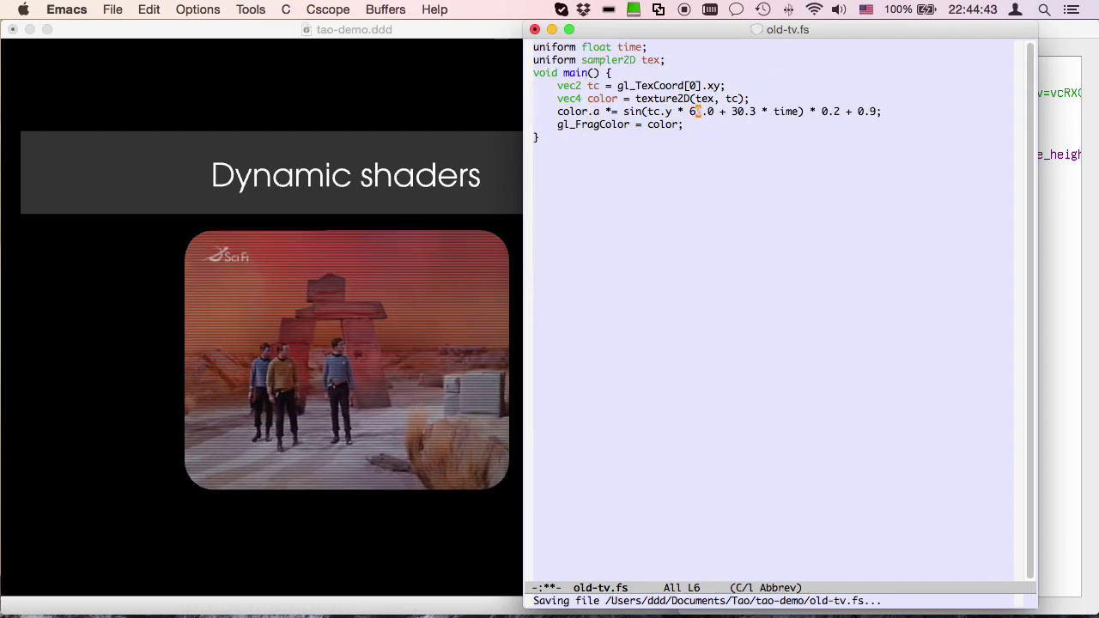
{"action": "type", "text": "0"}
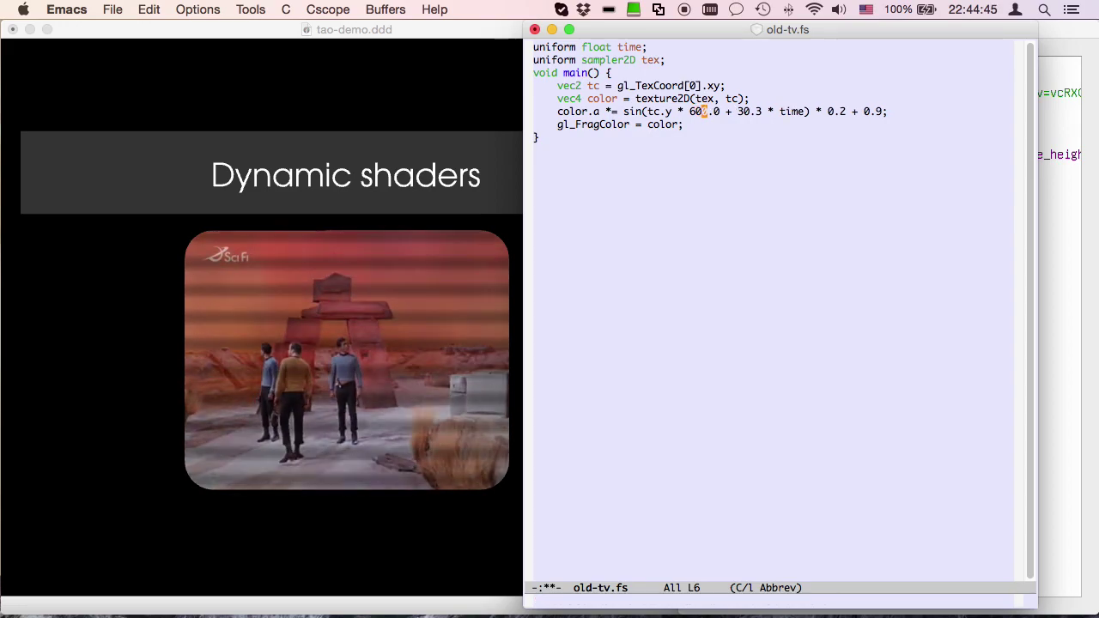
{"action": "key", "text": "ctrl+x"}
{"action": "key", "text": "ctrl+s"}
Preview brightened and darkened gl_FragColor output, then restore the plain colour and save.
{"action": "key", "text": "ctrl+n"}
{"action": "key", "text": "ctrl+e"}
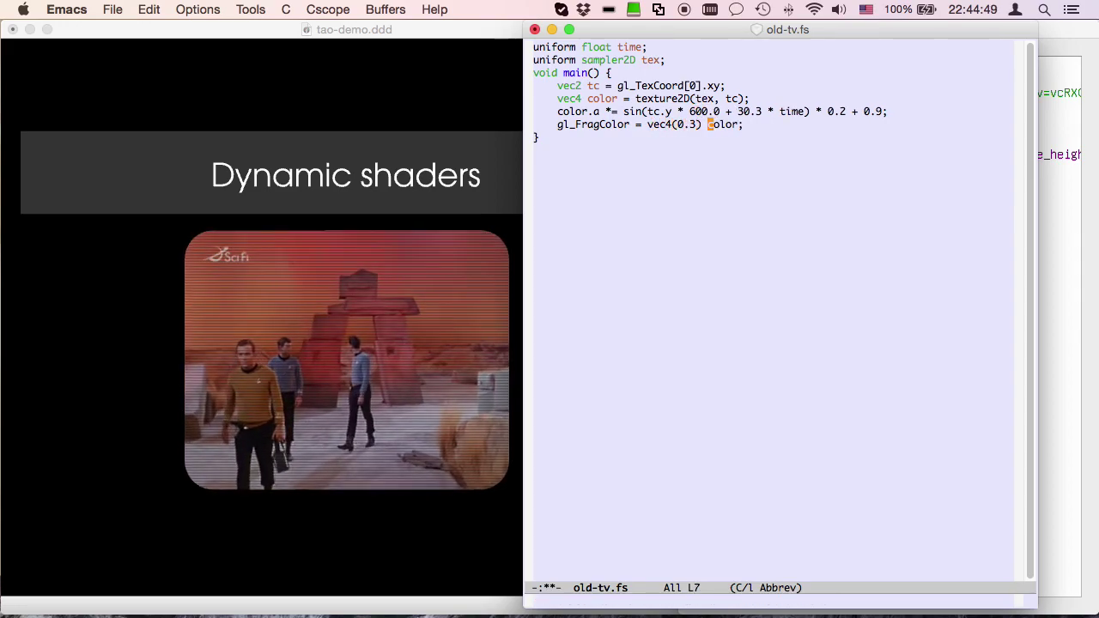
{"action": "key", "text": "ctrl+x"}
{"action": "key", "text": "ctrl+s"}
{"action": "key", "text": "BackSpace"}
{"action": "key", "text": "BackSpace"}
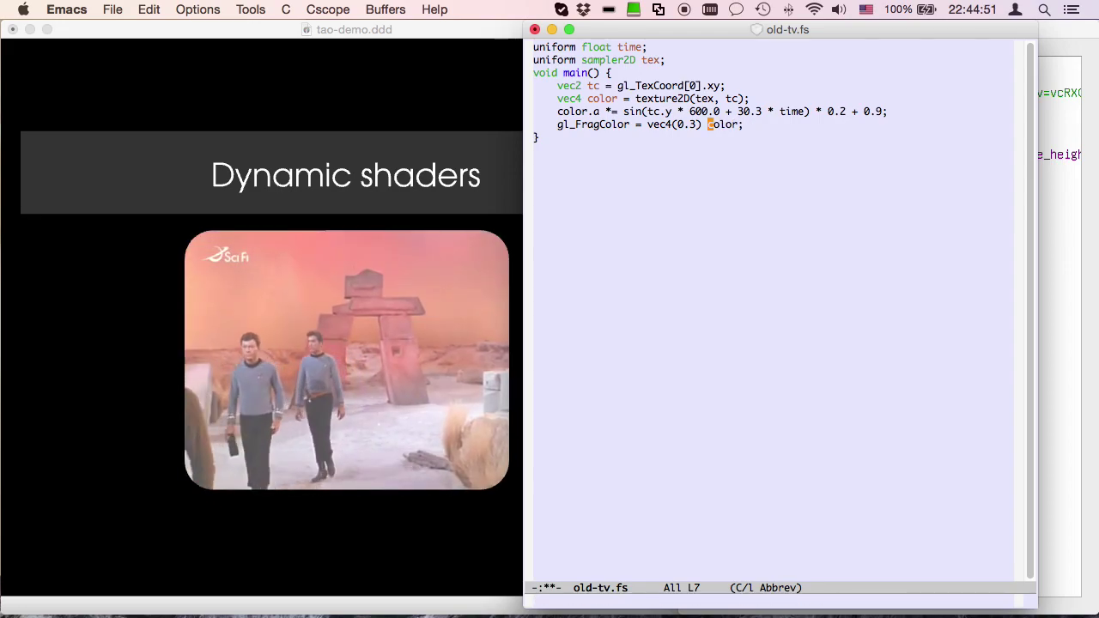
{"action": "type", "text": "-"}
{"action": "key", "text": "ctrl+x"}
{"action": "key", "text": "ctrl+s"}
{"action": "key", "text": "BackSpace"}
{"action": "key", "text": "BackSpace"}
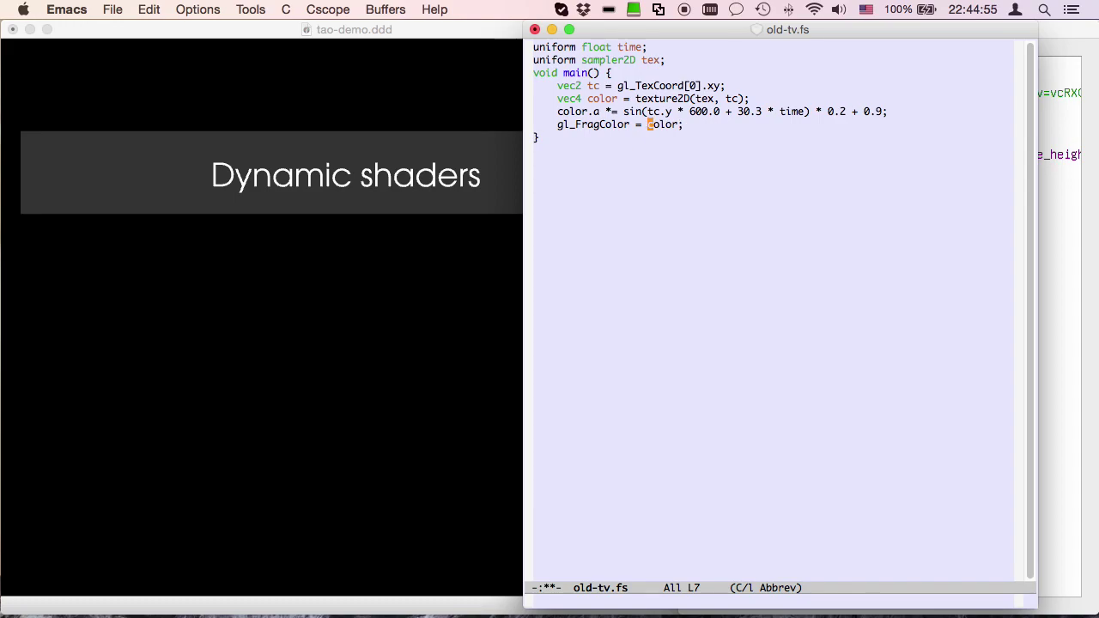
{"action": "key", "text": "ctrl+x"}
{"action": "key", "text": "ctrl+s"}
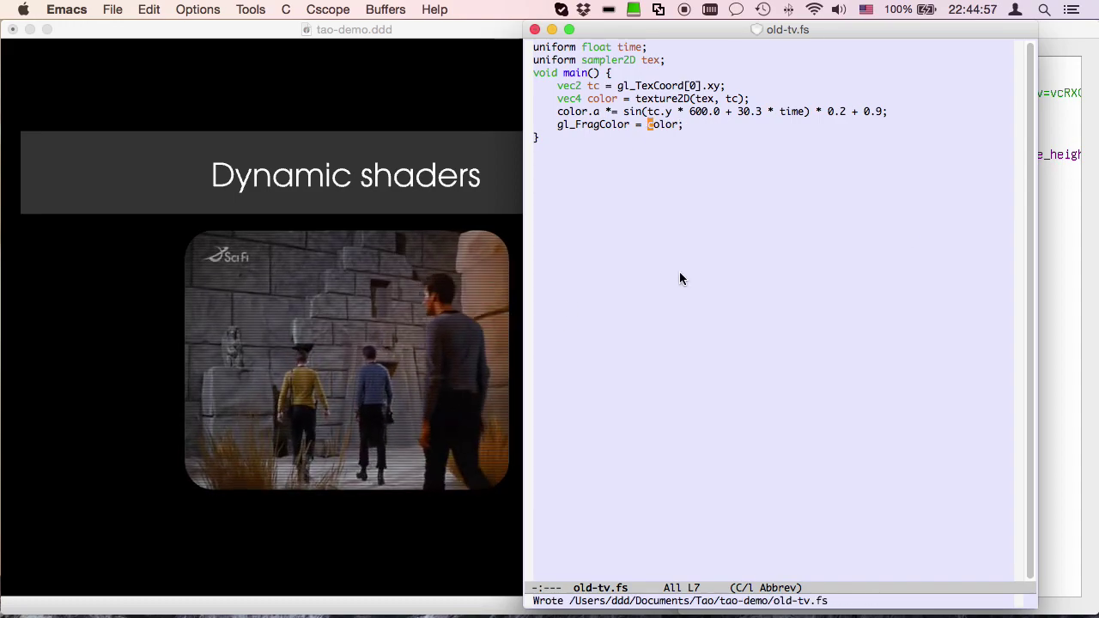
{"action": "key", "text": "Down"}
{"action": "key", "text": "Down"}
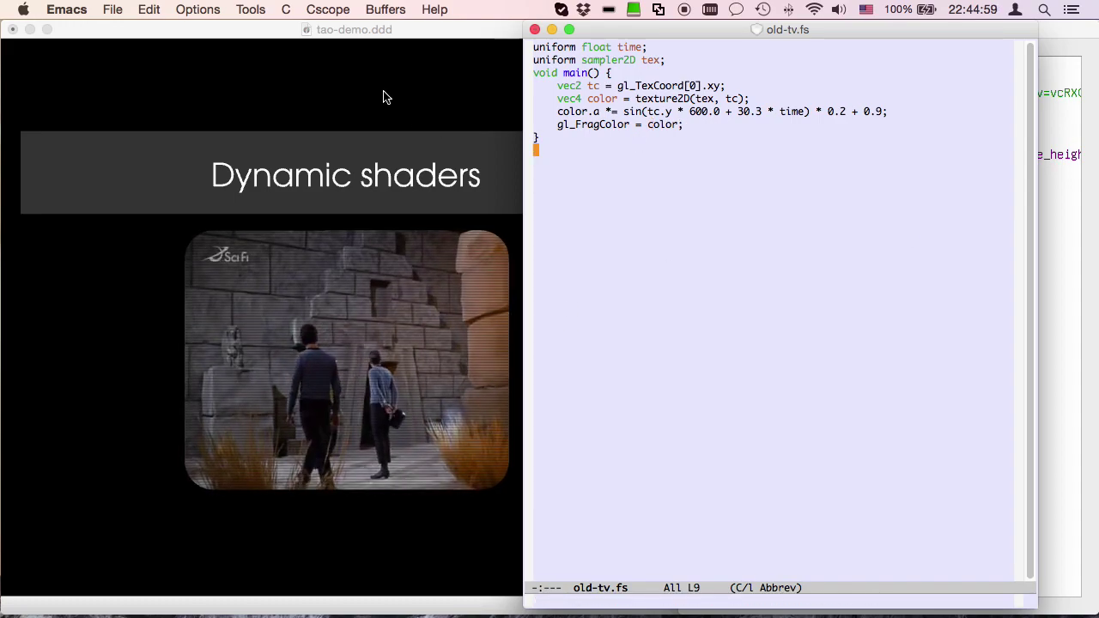
{"action": "left_click", "coordinate": [384, 96]}
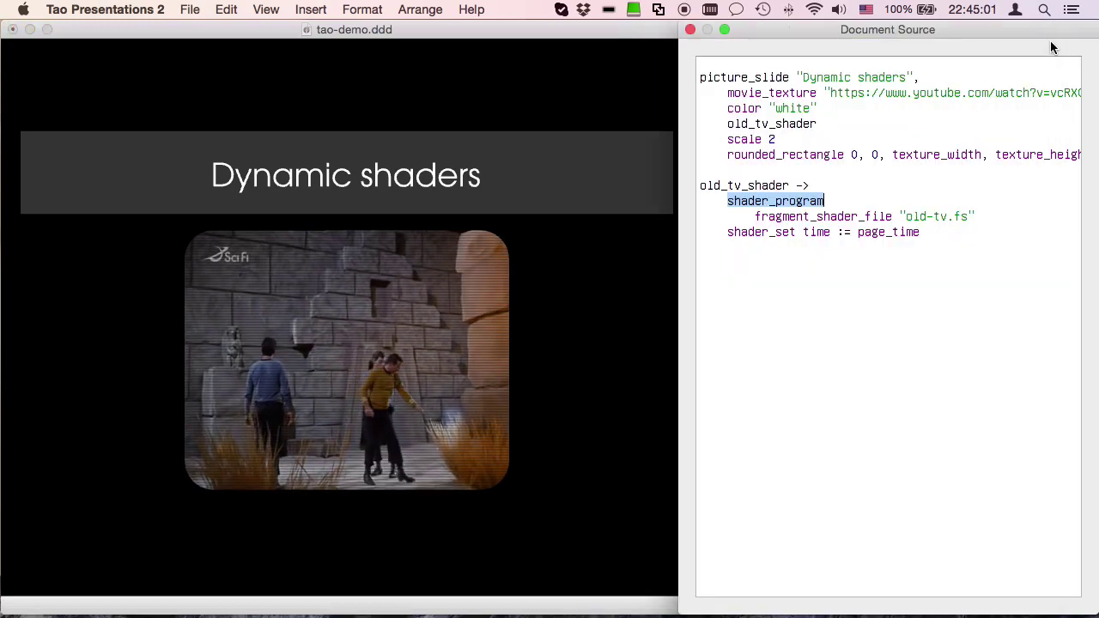
Go from the Dynamic shaders slide to the four-clip Multiple movies slide.
{"action": "left_click", "coordinate": [1056, 43]}
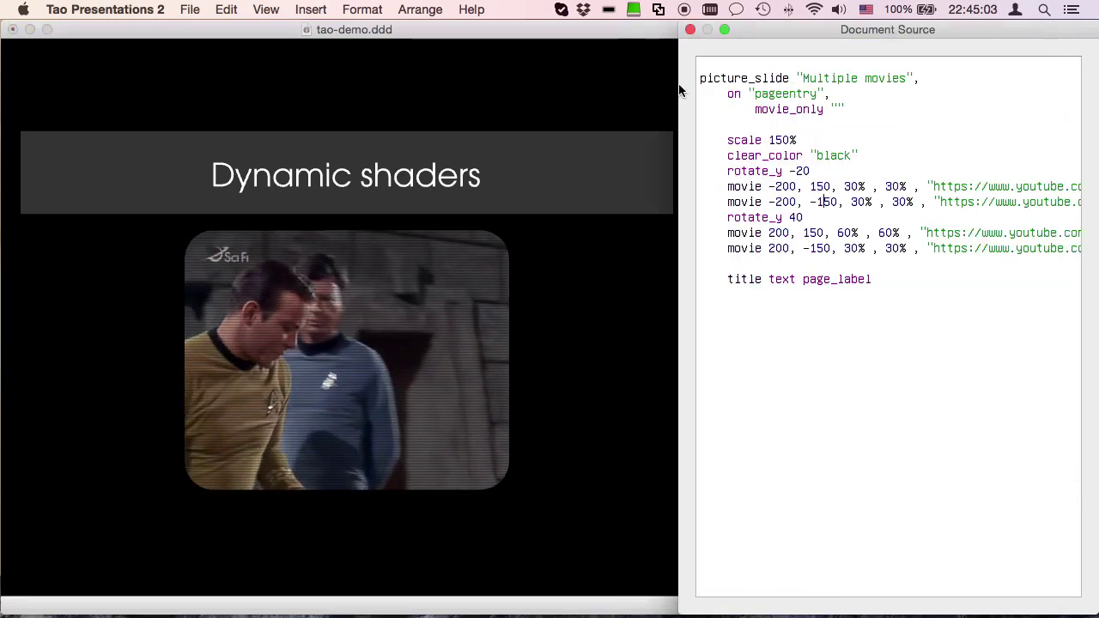
{"action": "left_click", "coordinate": [651, 101]}
{"action": "key", "text": "Page_Down"}
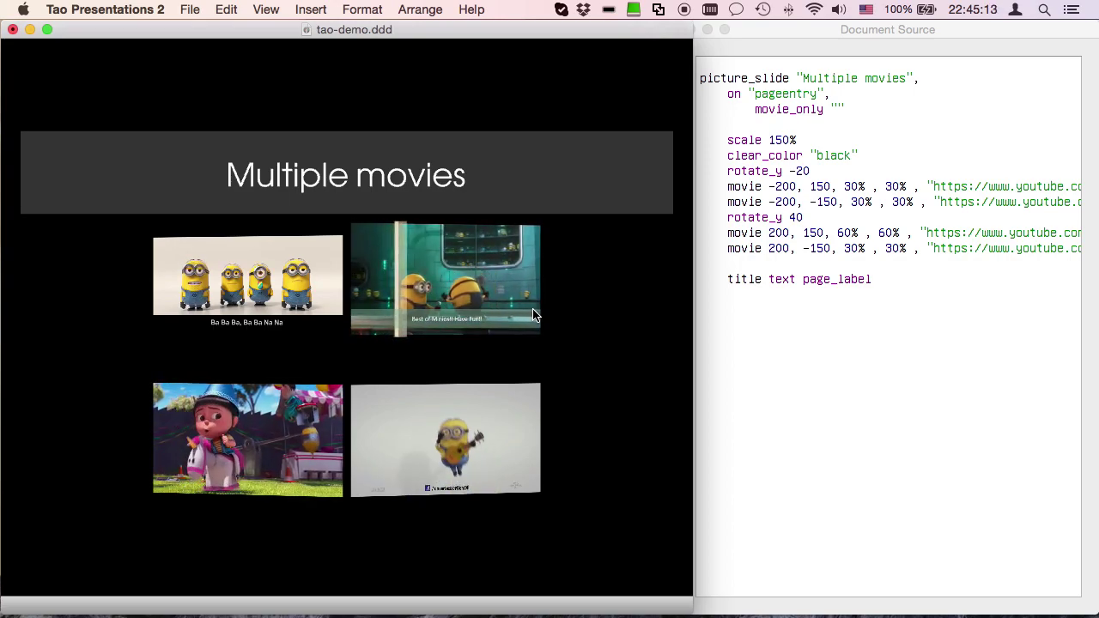
Show the 'More effects with textures' slide's X-Men movie lettering with its source code alongside.
{"action": "key", "text": "Right"}
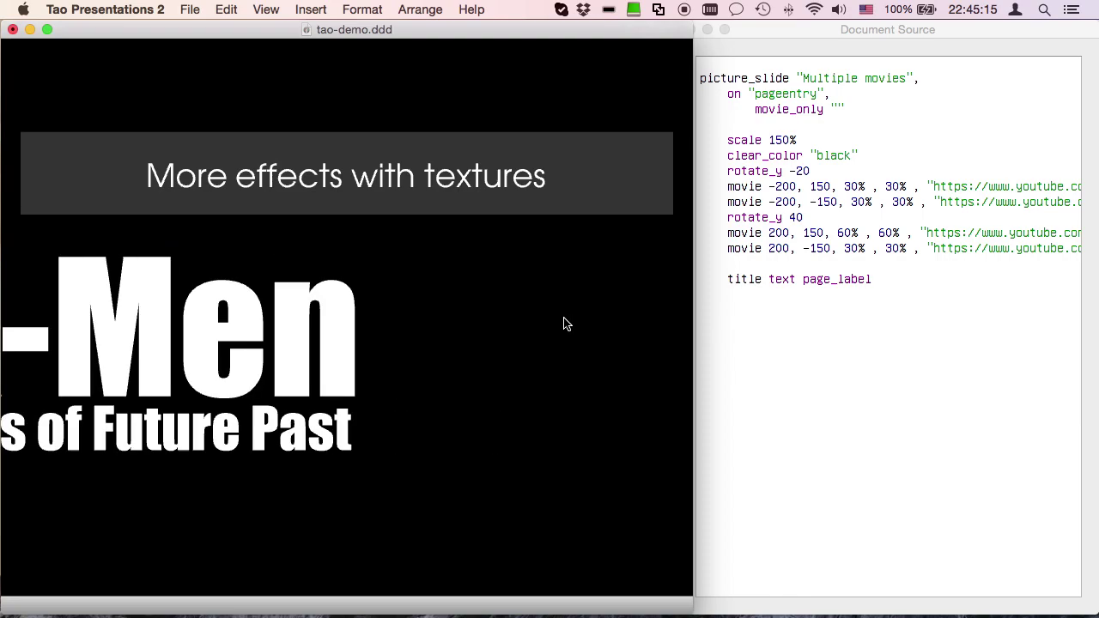
{"action": "left_click", "coordinate": [823, 330]}
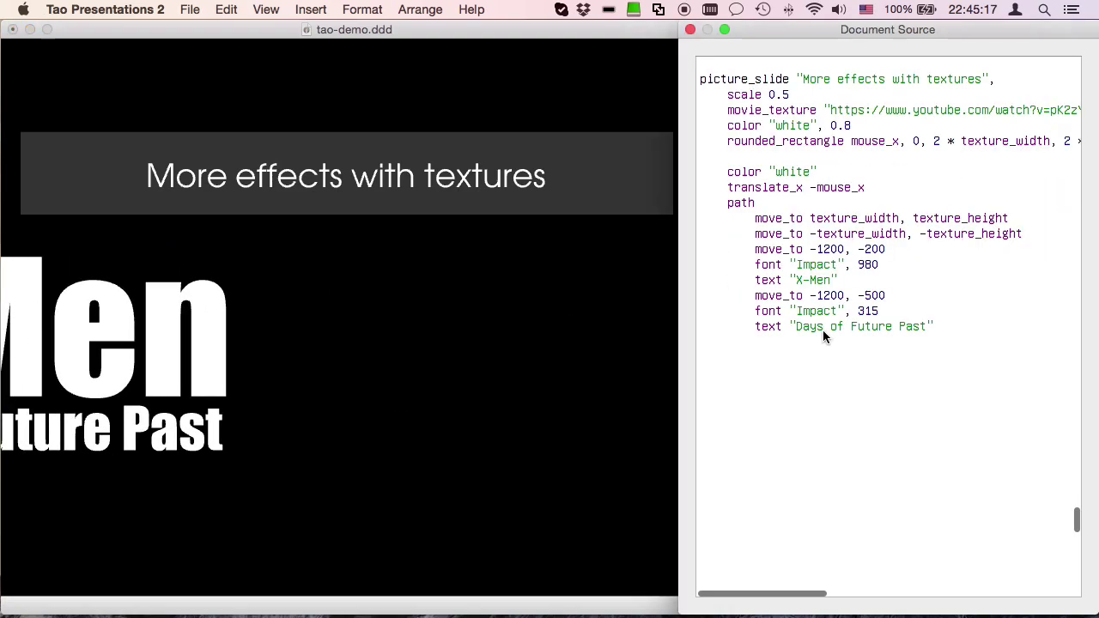
{"action": "left_click", "coordinate": [544, 422]}
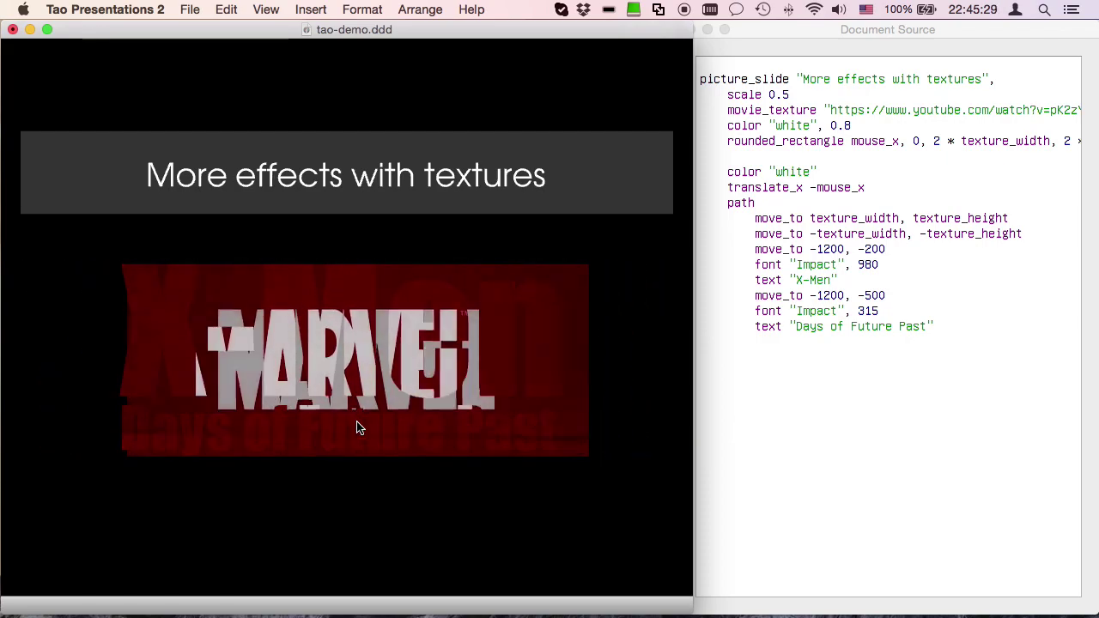
{"action": "left_click", "coordinate": [786, 438]}
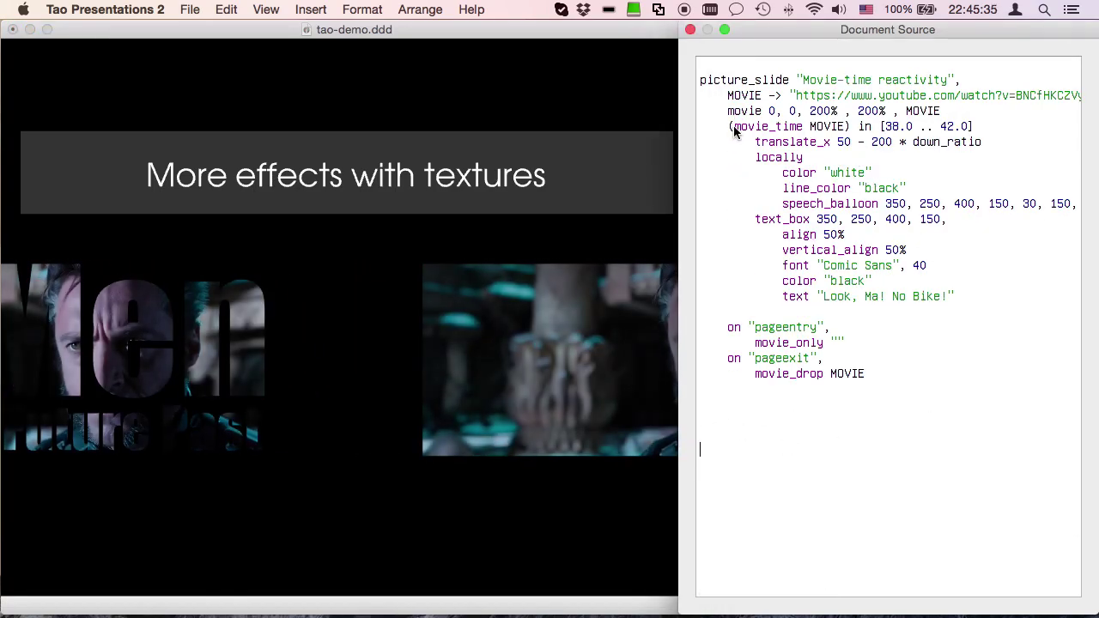
Highlight the movie_time condition, play the Movie-time reactivity slide, then reach Speech synthesis.
{"action": "left_click_drag", "start_coordinate": [728, 126], "coordinate": [978, 127]}
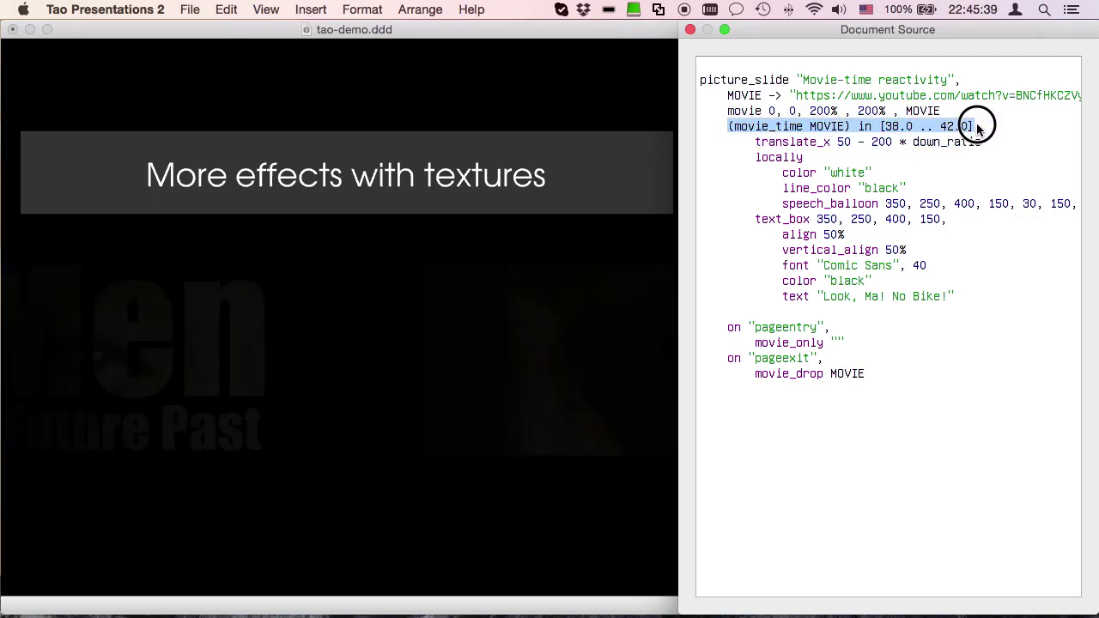
{"action": "left_click", "coordinate": [459, 340]}
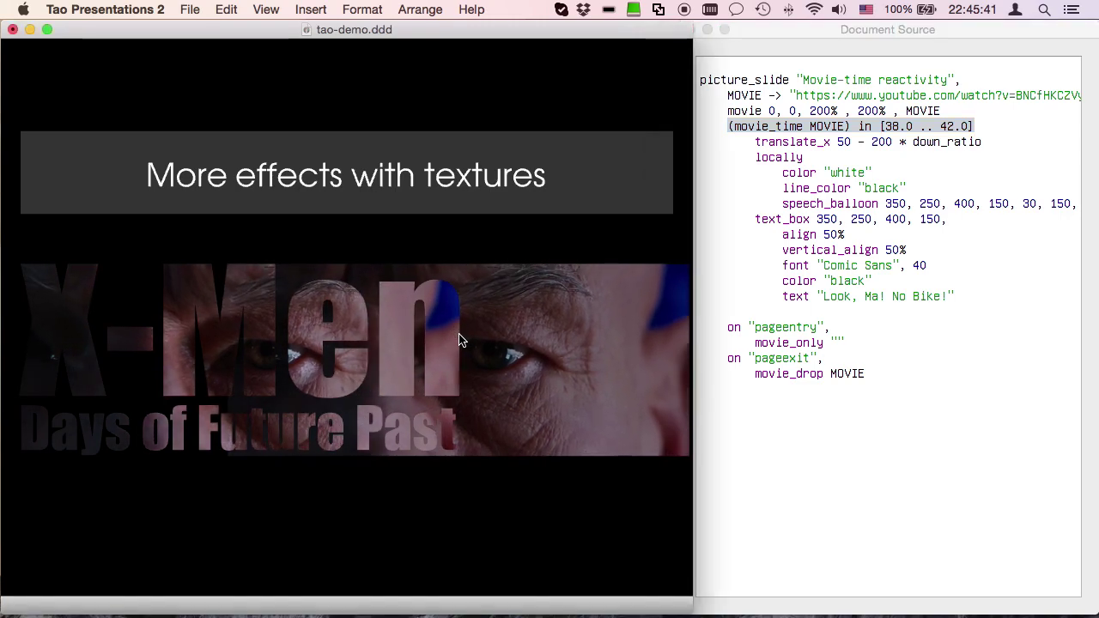
{"action": "key", "text": "Right"}
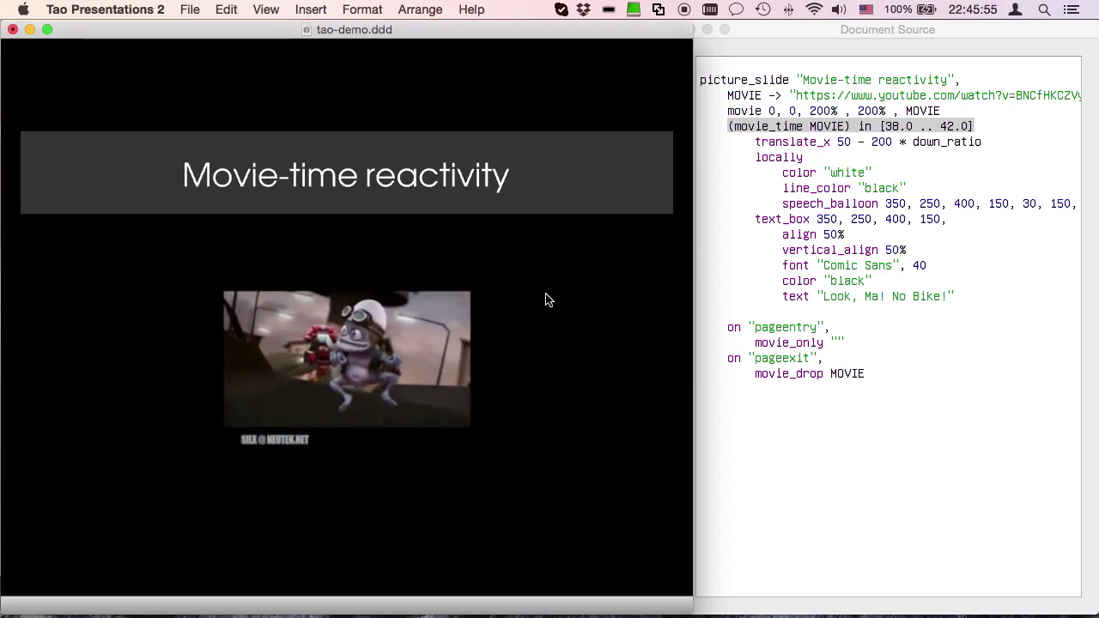
{"action": "key", "text": "Right"}
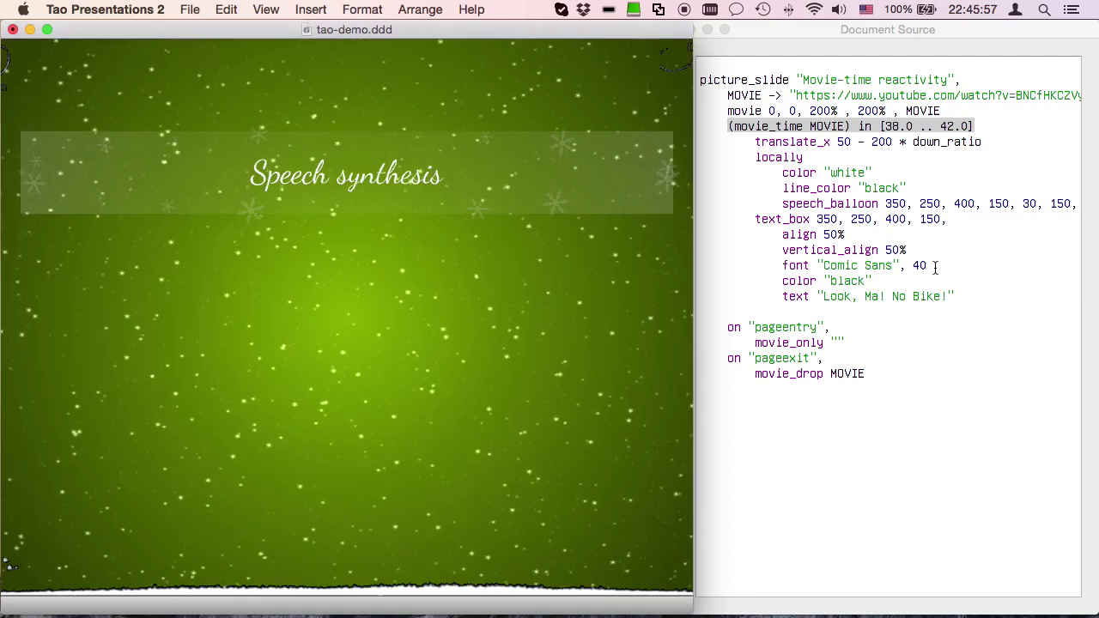
Highlight the speech synthesis code block in the Document Source.
{"action": "left_click", "coordinate": [935, 269]}
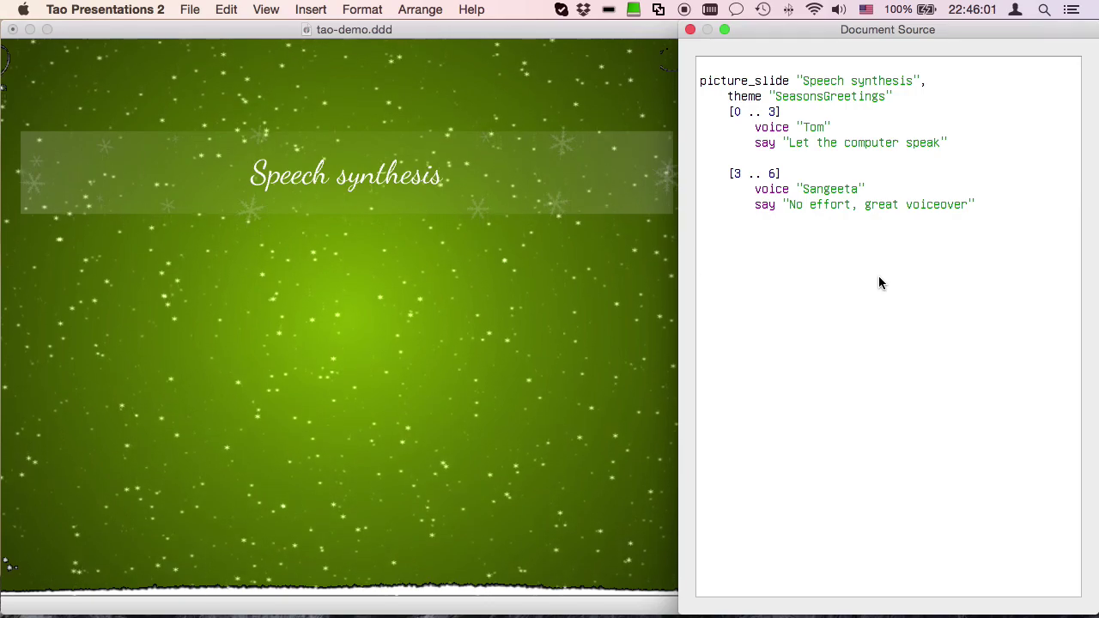
{"action": "left_click_drag", "start_coordinate": [870, 277], "coordinate": [687, 100]}
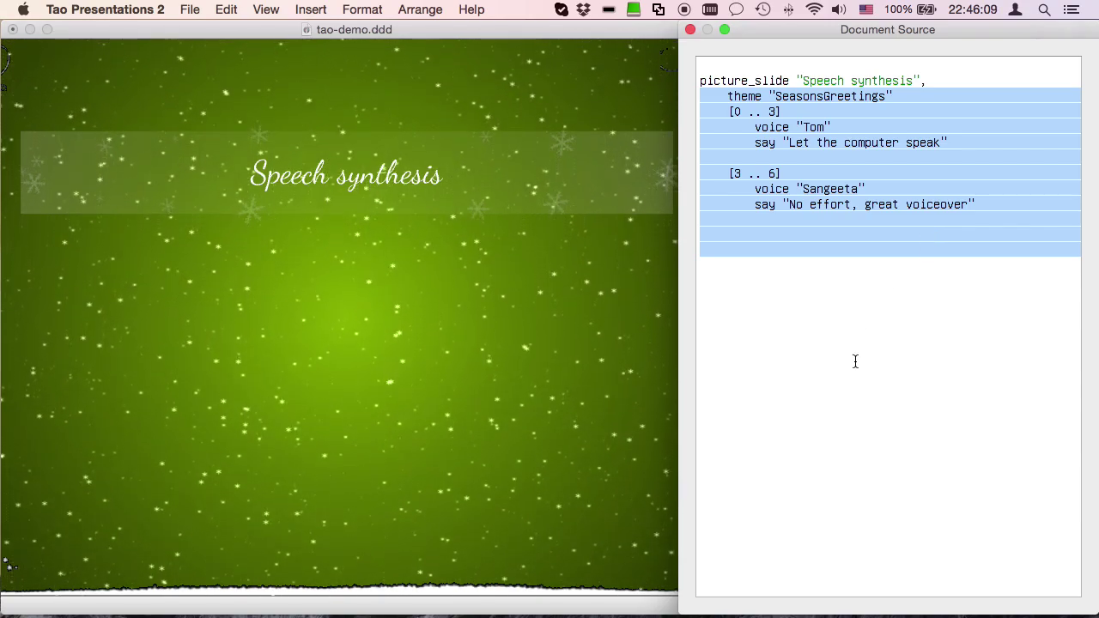
{"action": "left_click", "coordinate": [574, 372]}
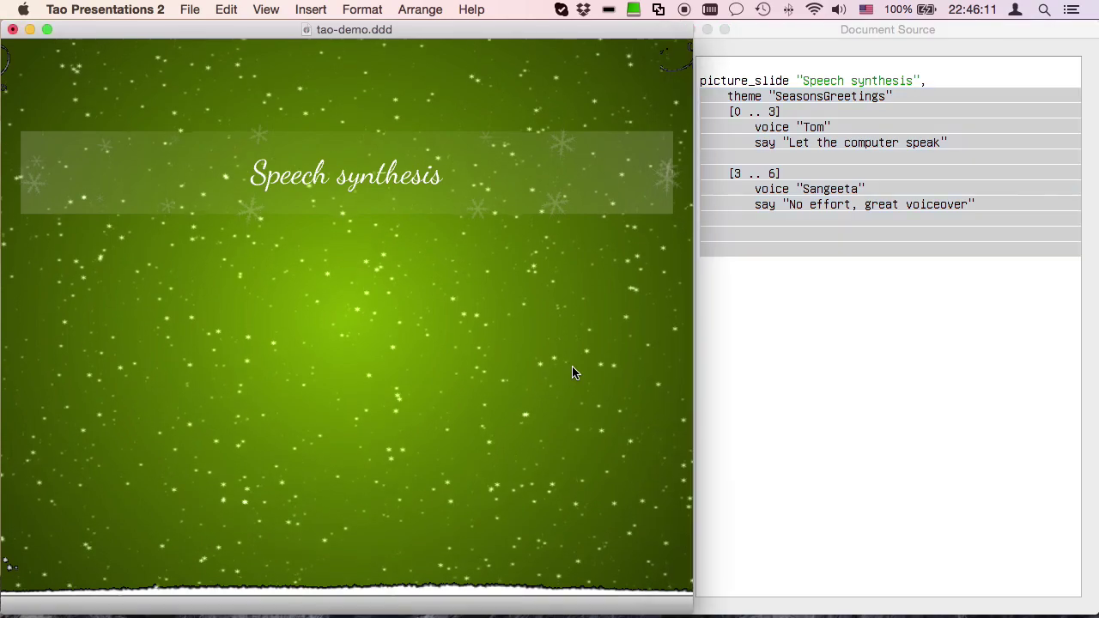
Advance to the Thank you! slide and scroll its source to main_title_slide.
{"action": "key", "text": "Right"}
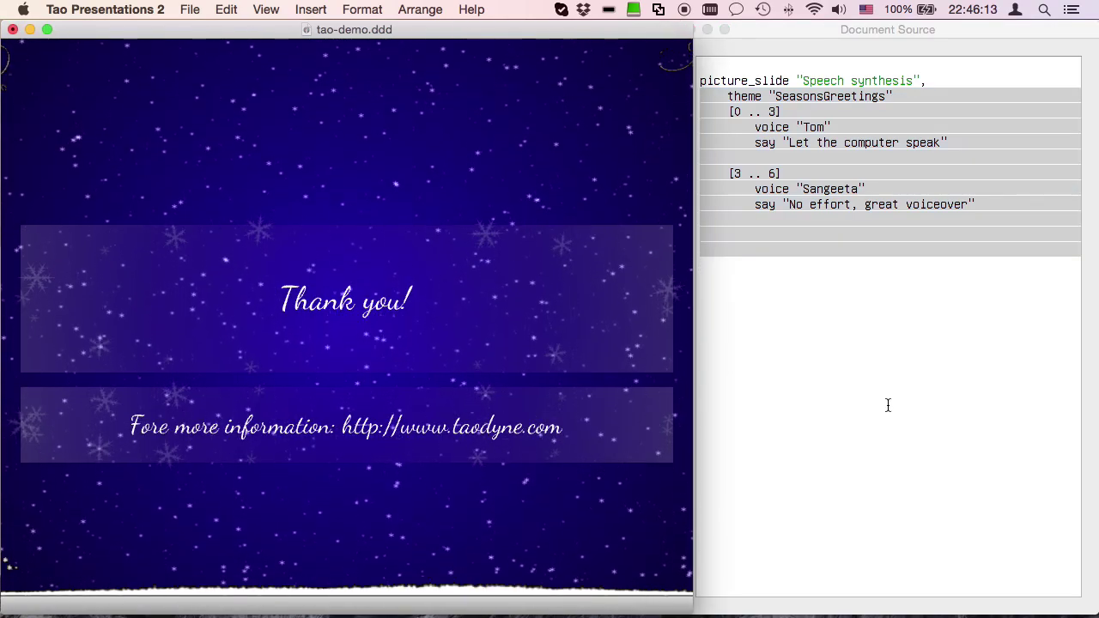
{"action": "left_click", "coordinate": [888, 405]}
{"action": "scroll", "coordinate": [888, 411], "scroll_direction": "down", "scroll_amount": 3}
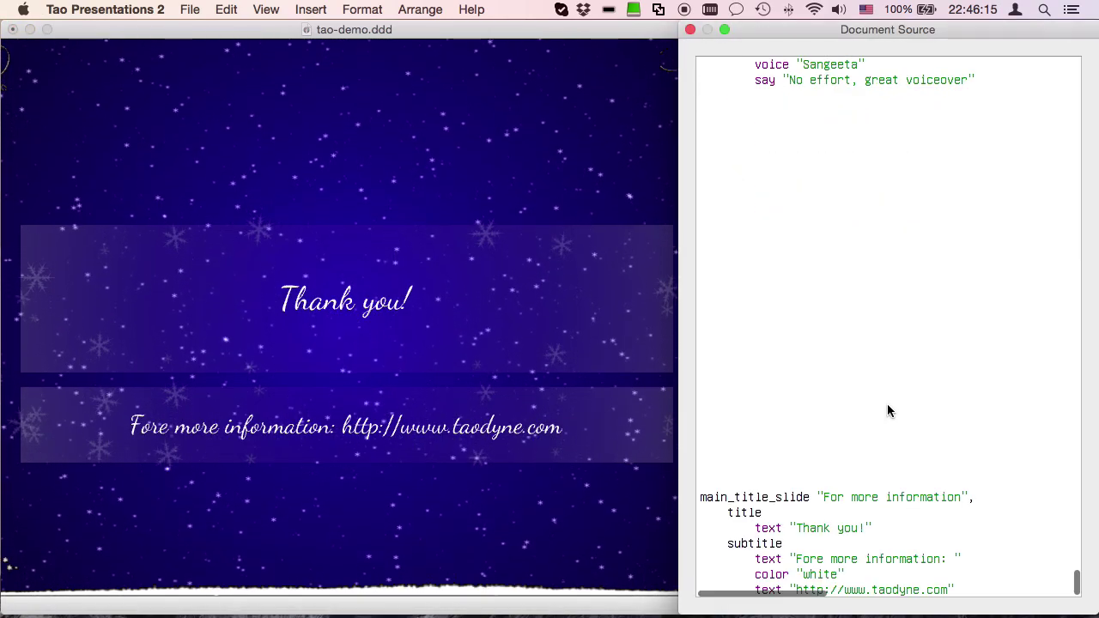